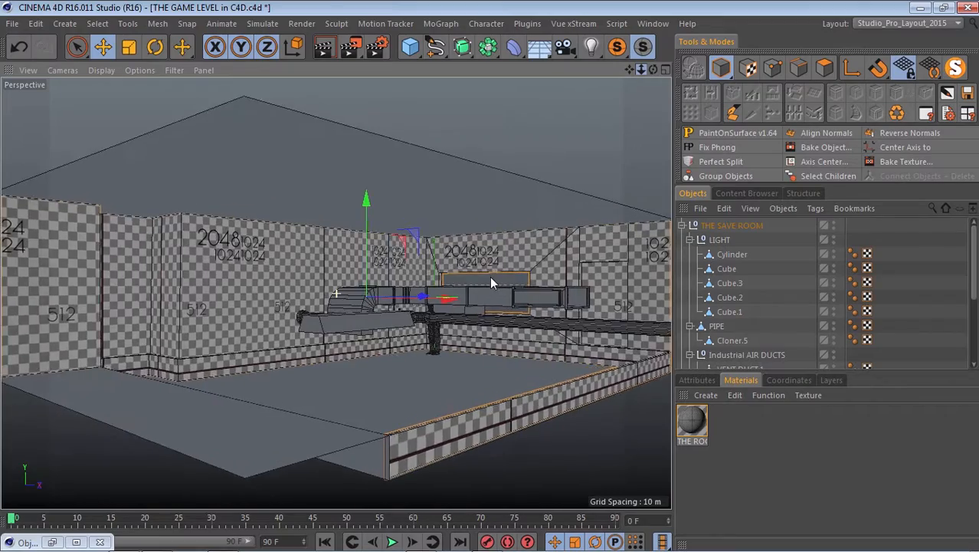
{"action": "scroll", "coordinate": [491, 282], "scroll_direction": "up", "scroll_amount": 8}
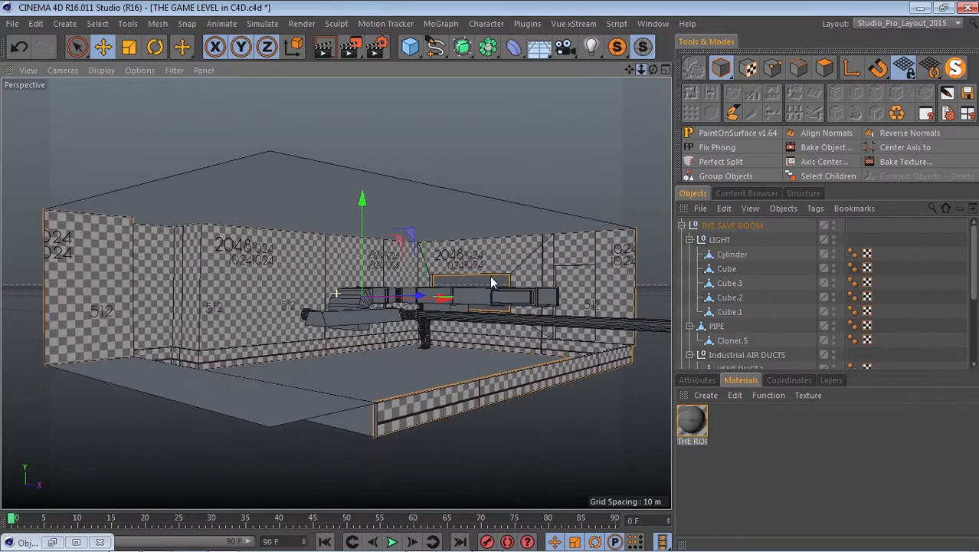
{"action": "scroll", "coordinate": [491, 282], "scroll_direction": "down", "scroll_amount": 6}
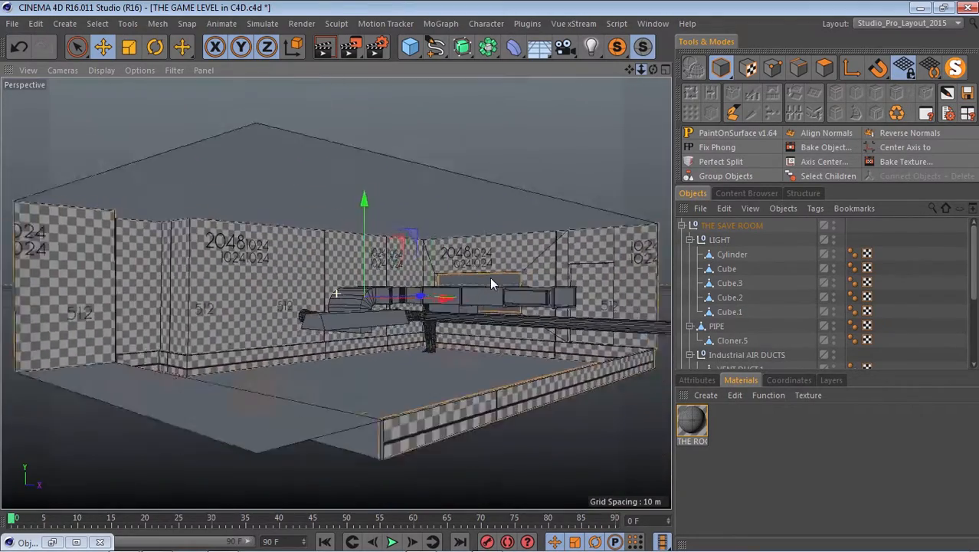
{"action": "scroll", "coordinate": [491, 282], "scroll_direction": "up", "scroll_amount": 2}
{"action": "scroll", "coordinate": [491, 282], "scroll_direction": "down", "scroll_amount": 3}
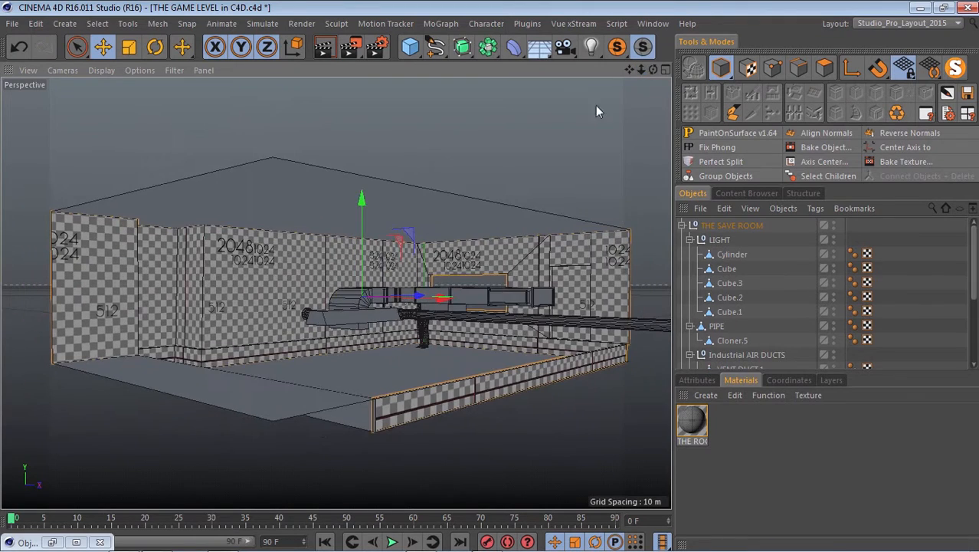
Open the THE ROOM material for editing and set its texture preview size to 2048x2048 (16 MB).
{"action": "left_click", "coordinate": [708, 395]}
{"action": "left_click", "coordinate": [747, 412]}
{"action": "double_click", "coordinate": [693, 425]}
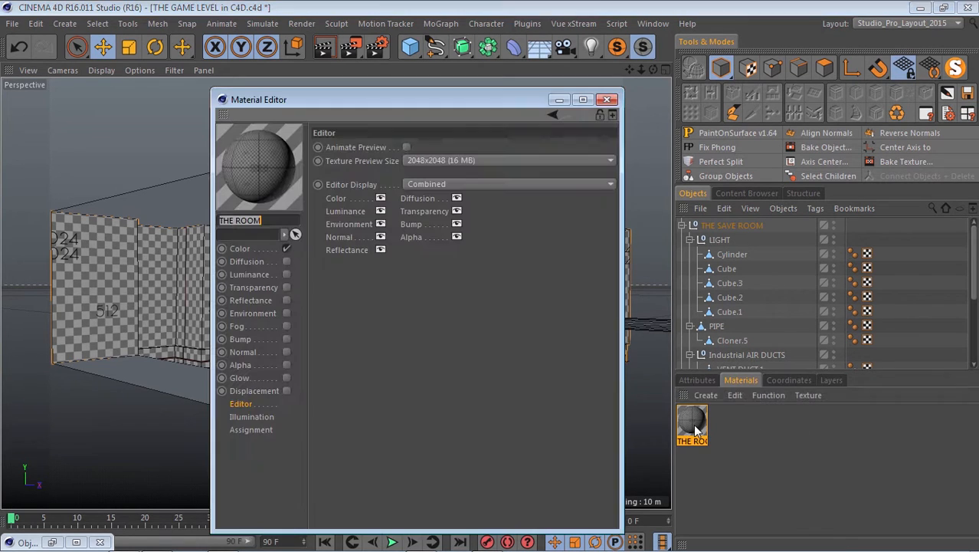
{"action": "left_click", "coordinate": [460, 160]}
{"action": "left_click", "coordinate": [455, 275]}
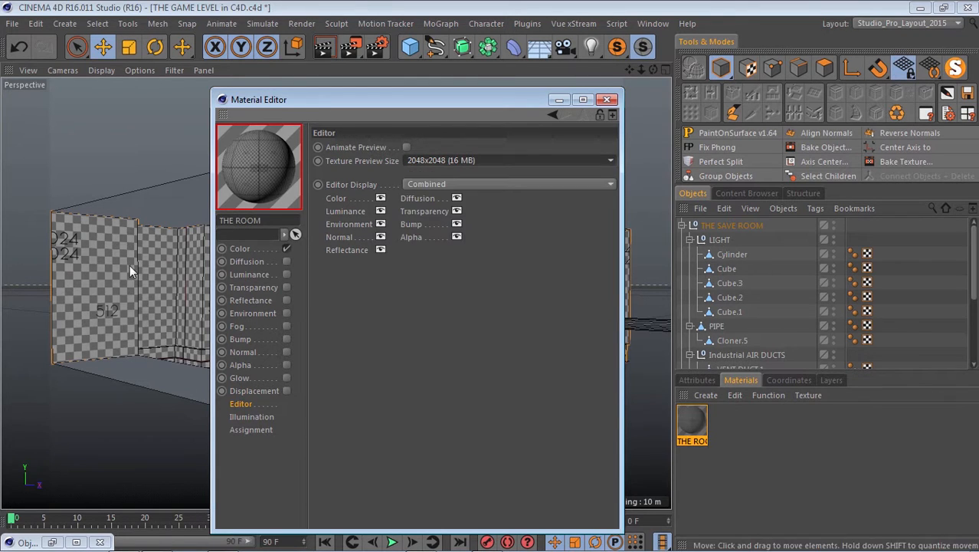
Switch the material's texture preview size to Default for comparison and restore it to 2048x2048 (16 MB).
{"action": "left_click", "coordinate": [442, 161]}
{"action": "left_click", "coordinate": [439, 173]}
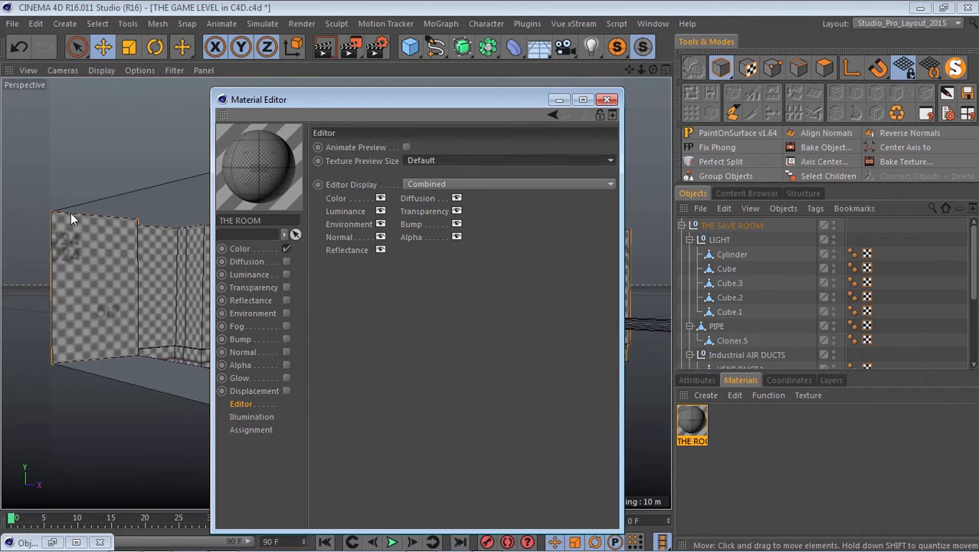
{"action": "left_click", "coordinate": [461, 160]}
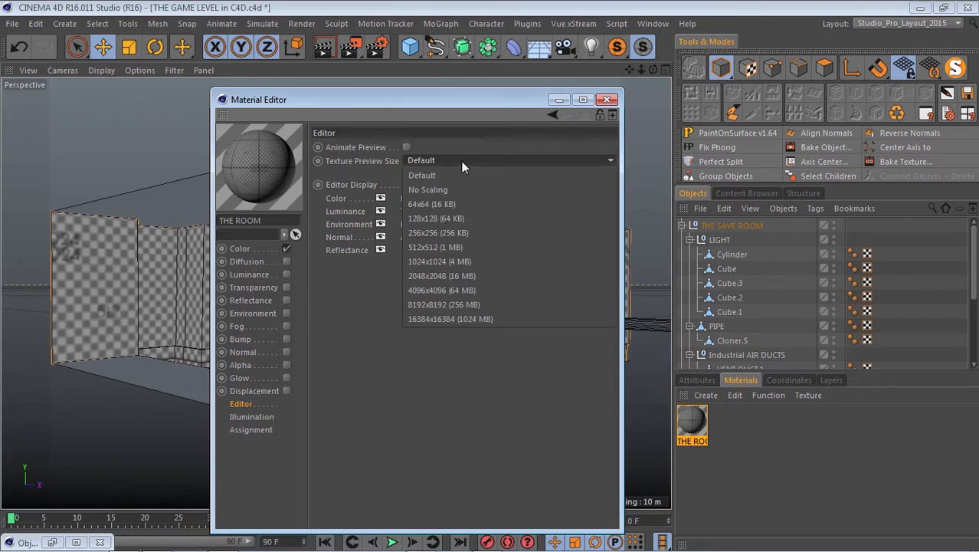
{"action": "left_click", "coordinate": [443, 278]}
Inspect the checker image used in the material's color channel and its source folder, and close the material without changes.
{"action": "left_click", "coordinate": [240, 250]}
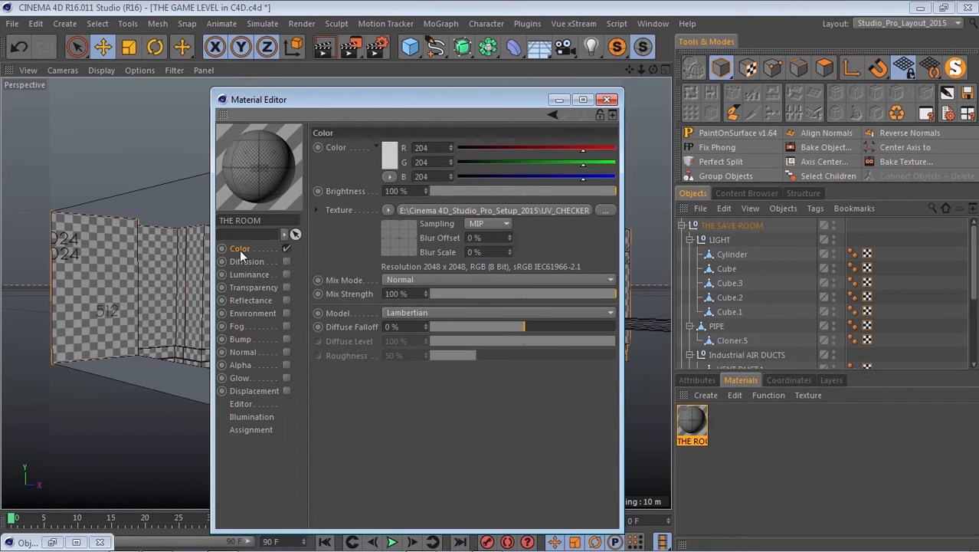
{"action": "left_click", "coordinate": [607, 211]}
{"action": "left_click_drag", "start_coordinate": [349, 115], "coordinate": [357, 343]}
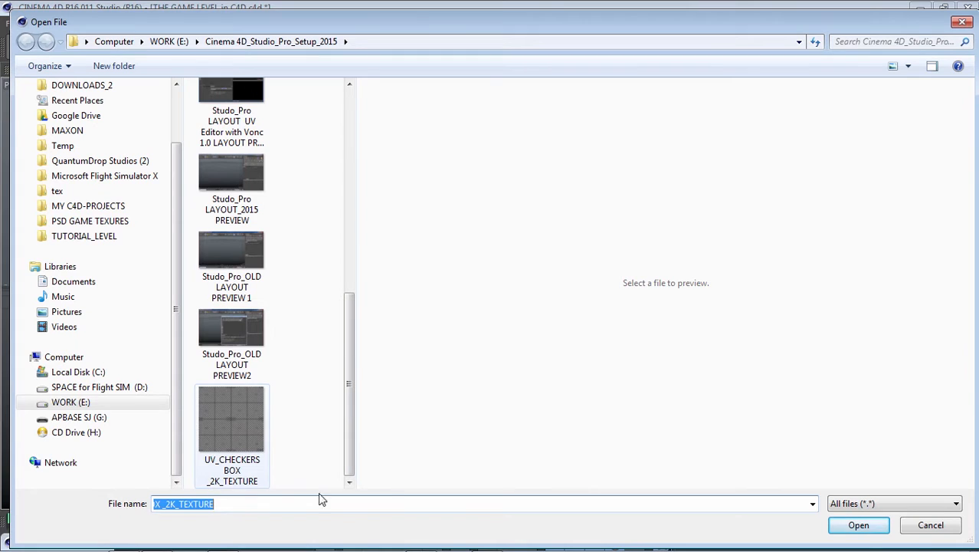
{"action": "left_click", "coordinate": [931, 525]}
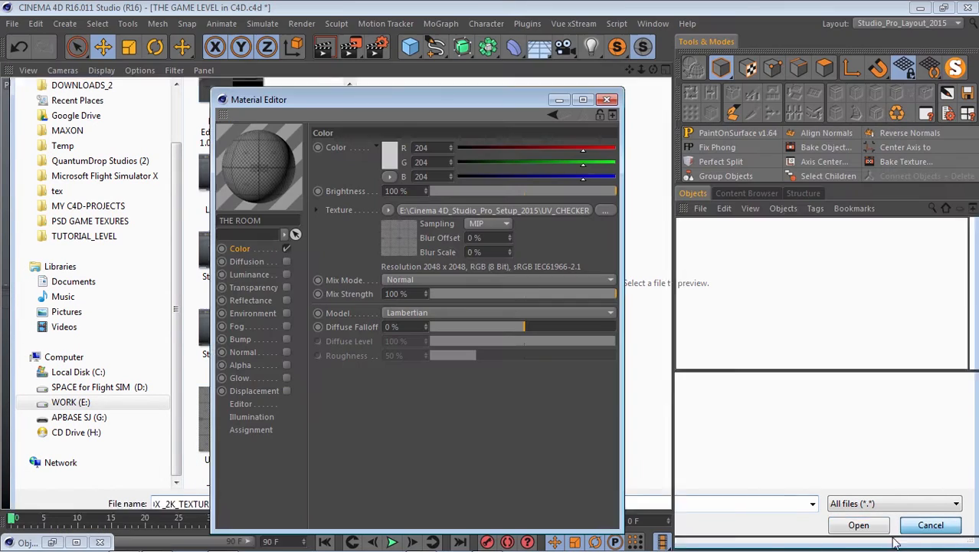
{"action": "left_click", "coordinate": [613, 100]}
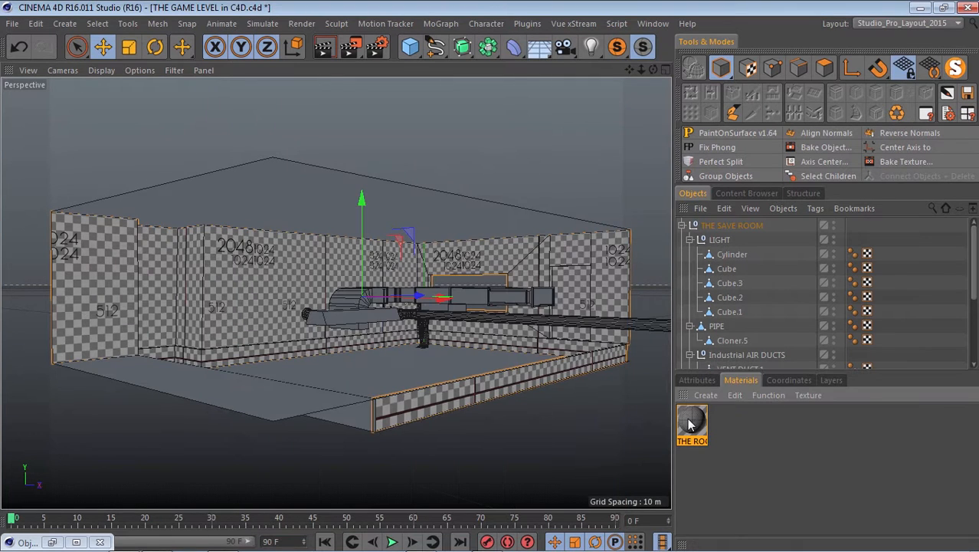
Examine the checker texture on the ROOM WAlls object, especially around the door opening and window.
{"action": "scroll", "coordinate": [812, 303], "scroll_direction": "down", "scroll_amount": 4}
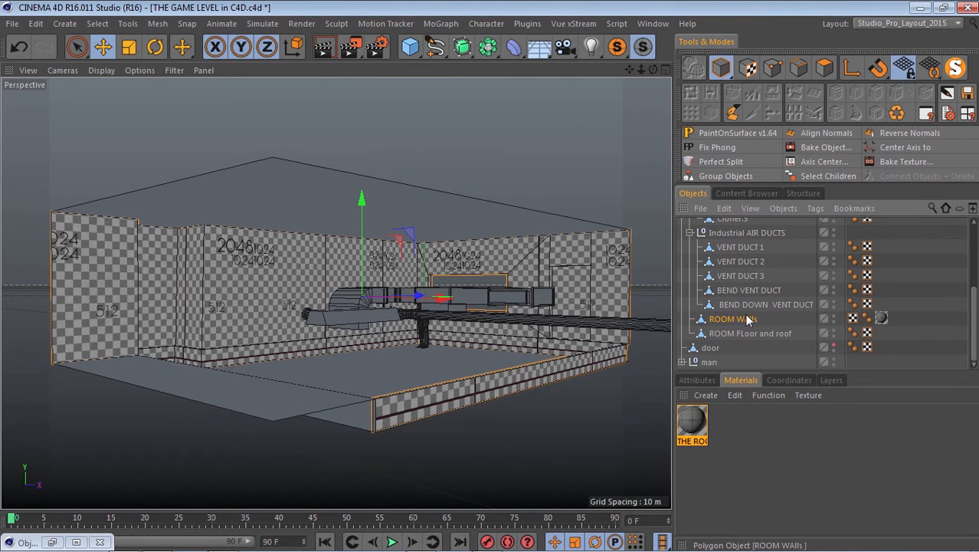
{"action": "scroll", "coordinate": [72, 272], "scroll_direction": "up", "scroll_amount": 2}
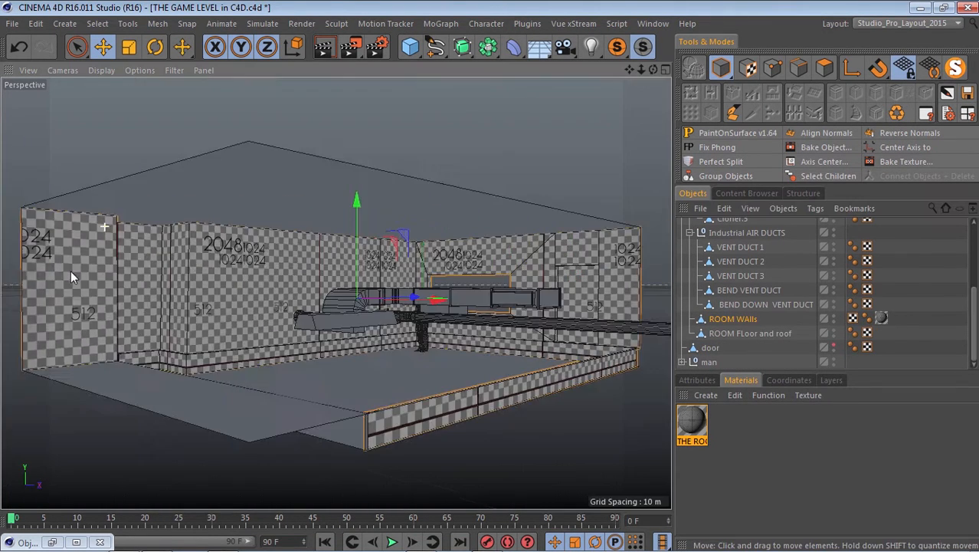
{"action": "scroll", "coordinate": [592, 285], "scroll_direction": "up", "scroll_amount": 7}
{"action": "scroll", "coordinate": [542, 291], "scroll_direction": "up", "scroll_amount": 3}
{"action": "scroll", "coordinate": [459, 276], "scroll_direction": "down", "scroll_amount": 5}
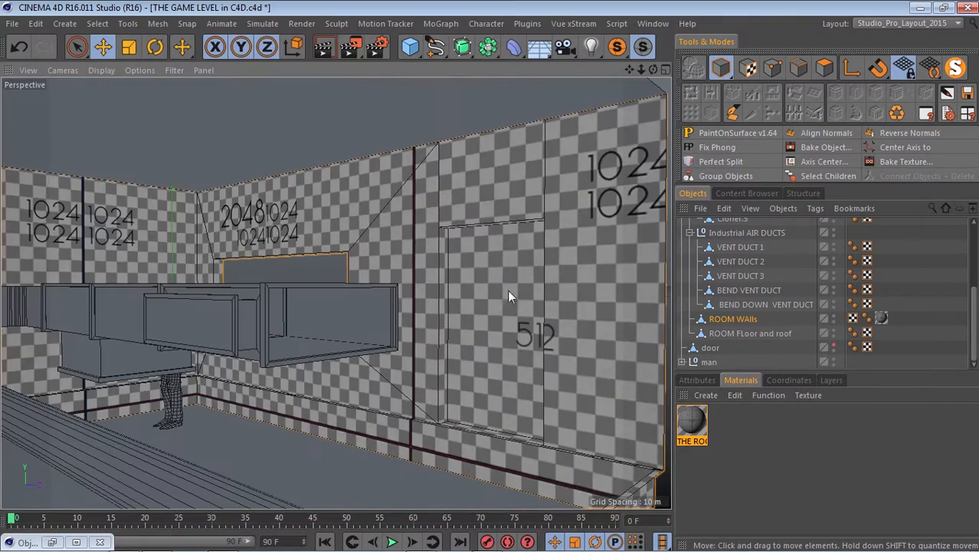
{"action": "scroll", "coordinate": [491, 355], "scroll_direction": "down", "scroll_amount": 5}
{"action": "scroll", "coordinate": [474, 298], "scroll_direction": "up", "scroll_amount": 4}
{"action": "scroll", "coordinate": [471, 301], "scroll_direction": "down", "scroll_amount": 5}
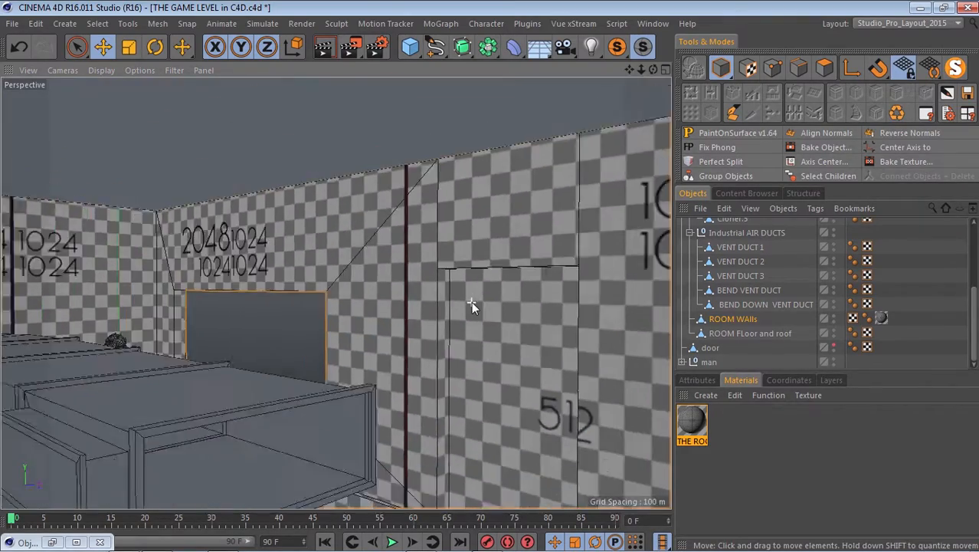
{"action": "scroll", "coordinate": [470, 302], "scroll_direction": "up", "scroll_amount": 5}
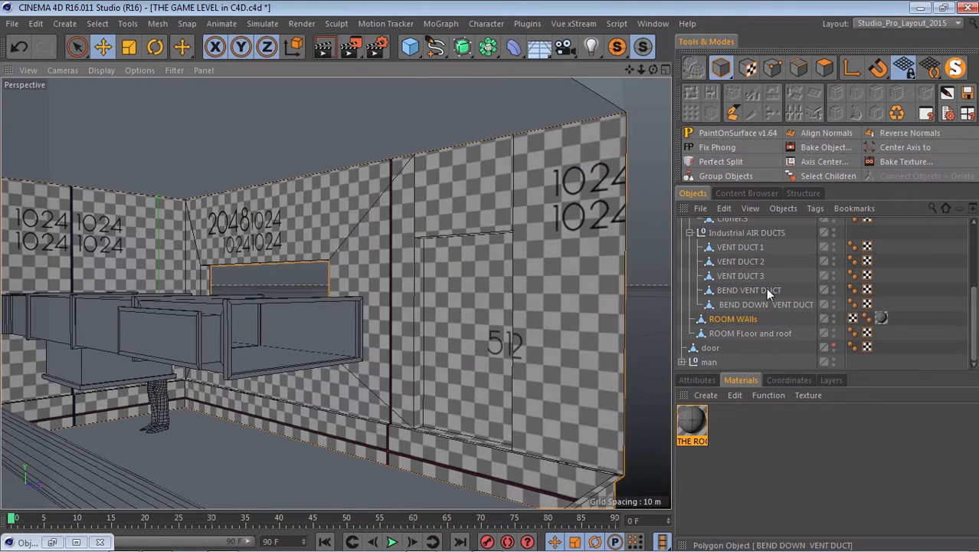
Separate the door polygon from the ROOM WAlls object into its own object with Perfect Split.
{"action": "left_click", "coordinate": [823, 67]}
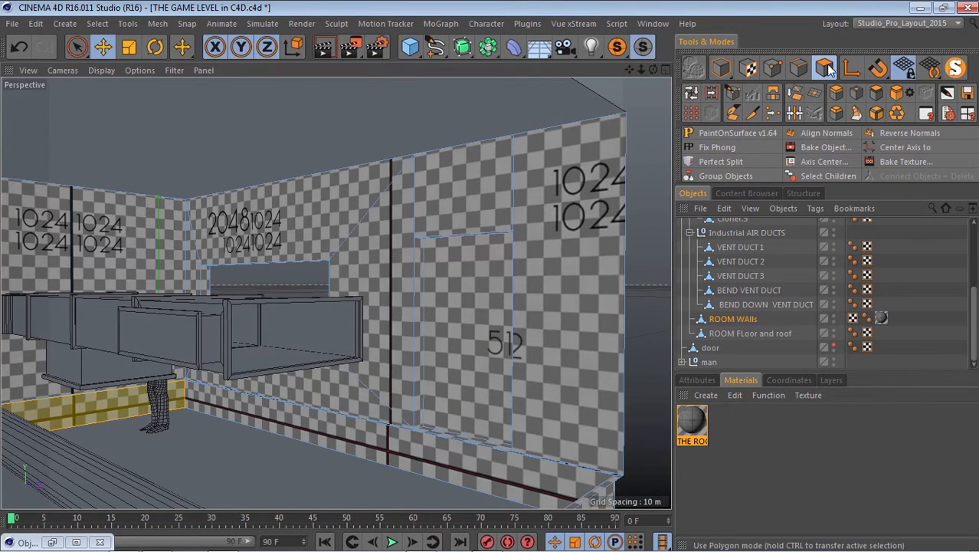
{"action": "left_click", "coordinate": [481, 300]}
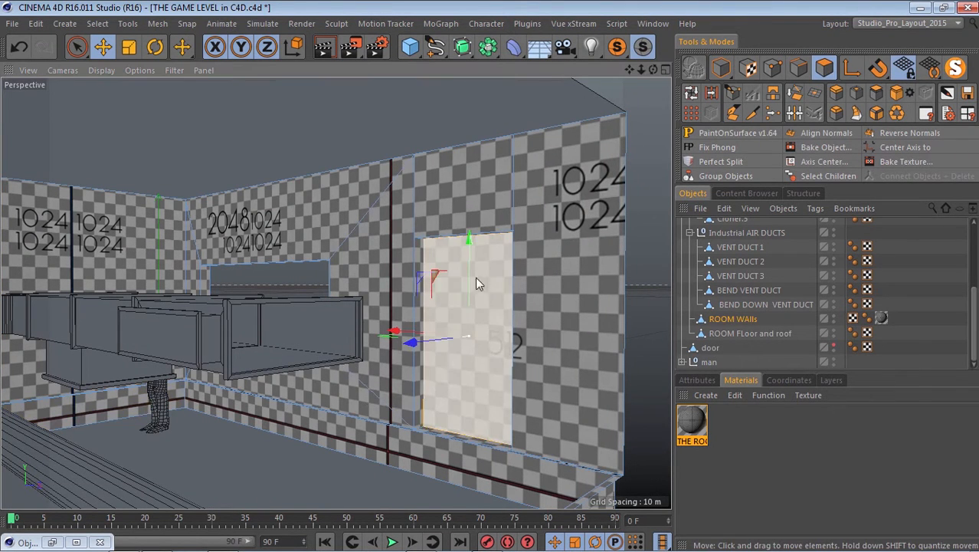
{"action": "left_click", "coordinate": [708, 162]}
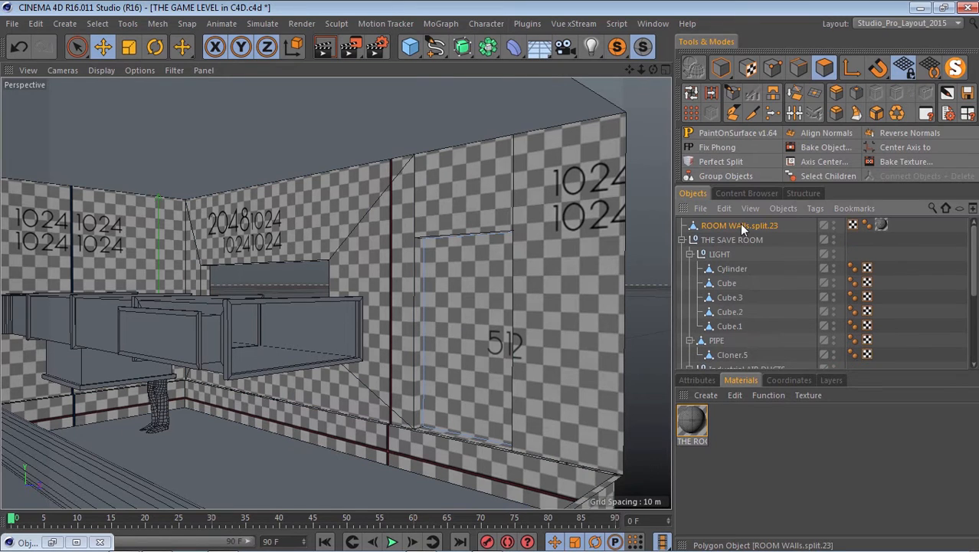
Move the split door object directly below ROOM WAlls in the hierarchy and rename it ROOM DOOR.
{"action": "scroll", "coordinate": [754, 357], "scroll_direction": "down", "scroll_amount": 5}
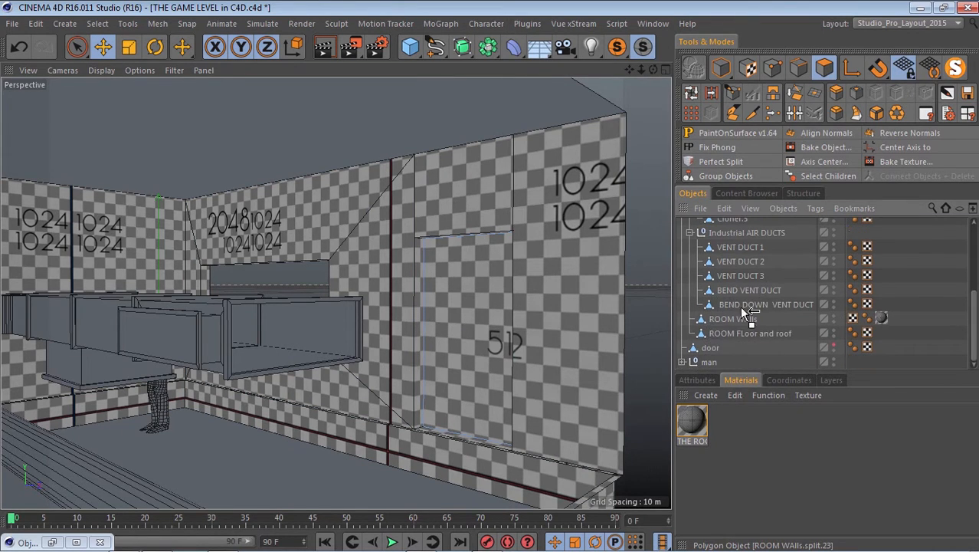
{"action": "double_click", "coordinate": [751, 318]}
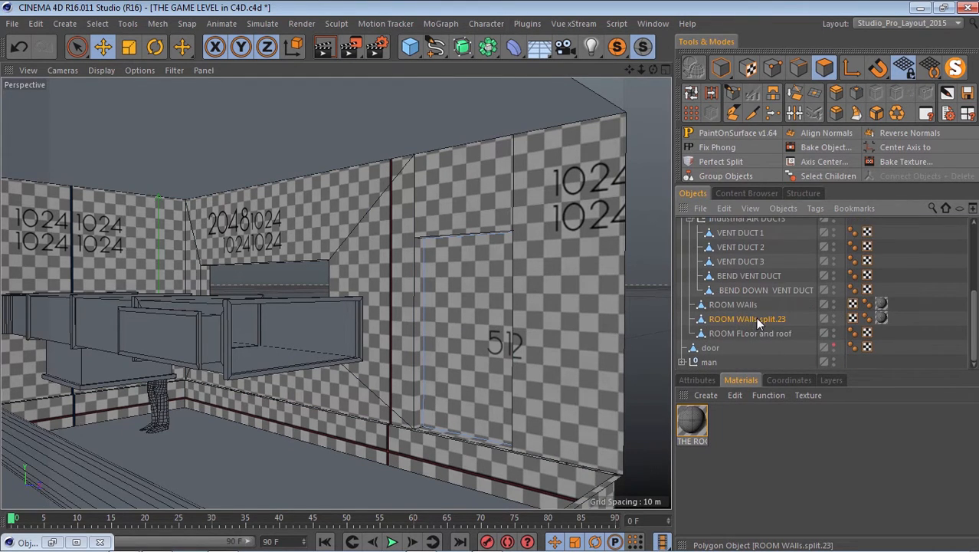
{"action": "left_click_drag", "start_coordinate": [790, 317], "coordinate": [747, 322]}
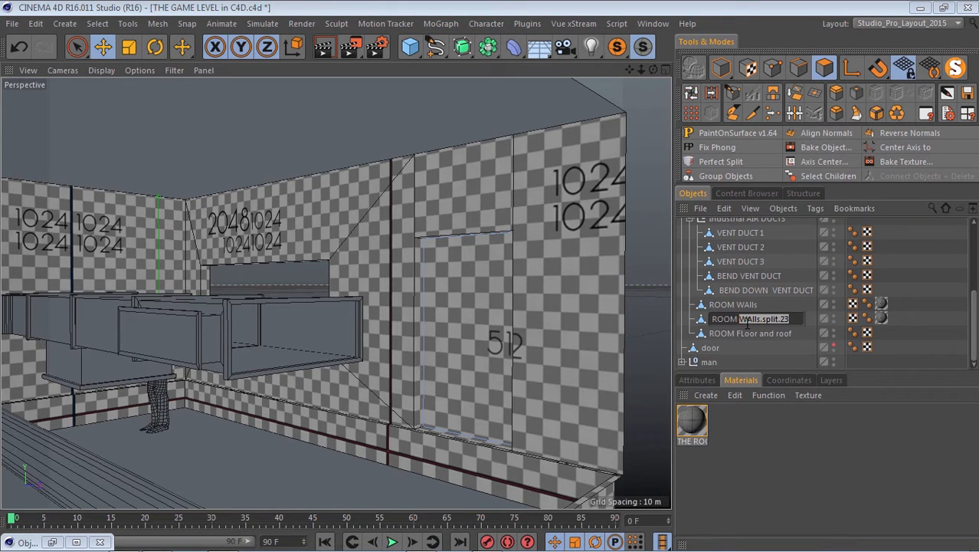
{"action": "type", "text": "DOOR"}
{"action": "key", "text": "Return"}
Delete the THE ROOM texture tag from the ROOM DOOR object.
{"action": "left_click", "coordinate": [881, 317]}
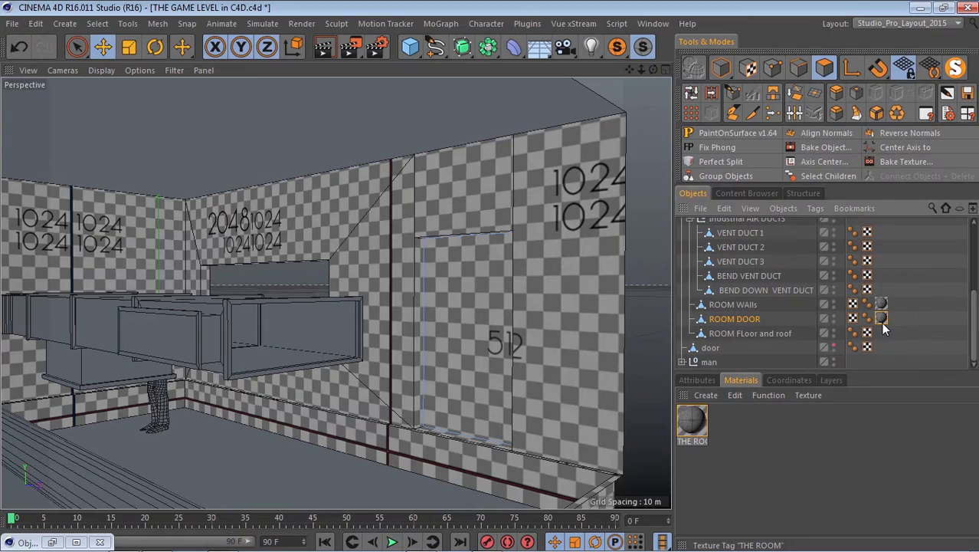
{"action": "key", "text": "Delete"}
{"action": "scroll", "coordinate": [551, 350], "scroll_direction": "down", "scroll_amount": 8}
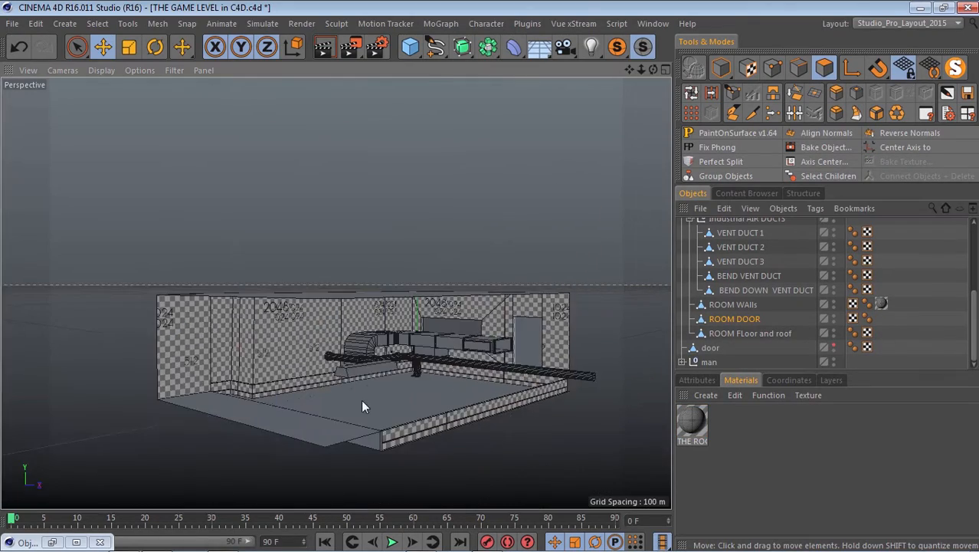
{"action": "scroll", "coordinate": [361, 400], "scroll_direction": "up", "scroll_amount": 4}
{"action": "scroll", "coordinate": [197, 322], "scroll_direction": "down", "scroll_amount": 5}
{"action": "scroll", "coordinate": [113, 274], "scroll_direction": "up", "scroll_amount": 5}
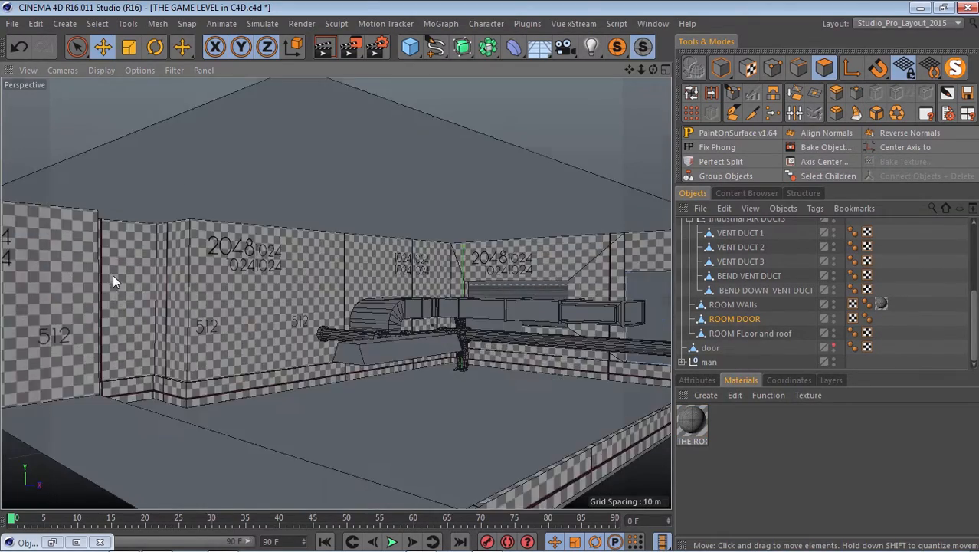
{"action": "scroll", "coordinate": [153, 269], "scroll_direction": "down", "scroll_amount": 3}
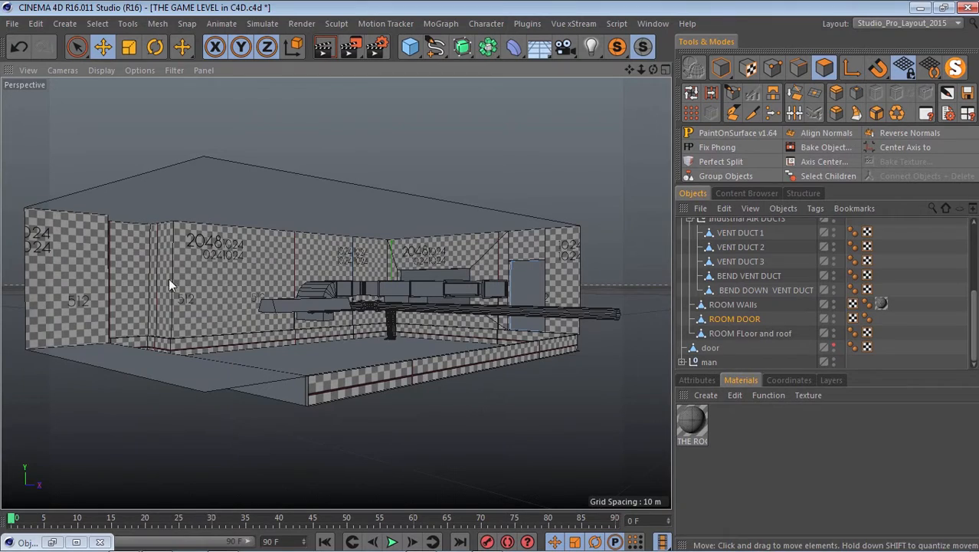
Select the ROOM WAlls object and examine its checker texture on the walls, corners and baseboards from several angles.
{"action": "left_click", "coordinate": [736, 303]}
{"action": "scroll", "coordinate": [178, 231], "scroll_direction": "up", "scroll_amount": 4}
{"action": "scroll", "coordinate": [178, 231], "scroll_direction": "down", "scroll_amount": 4}
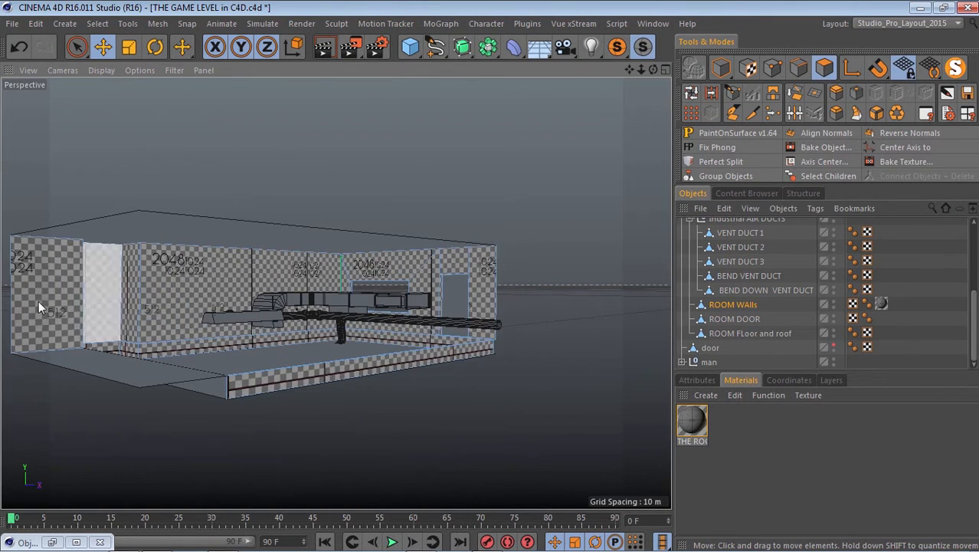
{"action": "scroll", "coordinate": [39, 301], "scroll_direction": "up", "scroll_amount": 4}
{"action": "scroll", "coordinate": [282, 307], "scroll_direction": "down", "scroll_amount": 1}
{"action": "scroll", "coordinate": [282, 307], "scroll_direction": "down", "scroll_amount": 3}
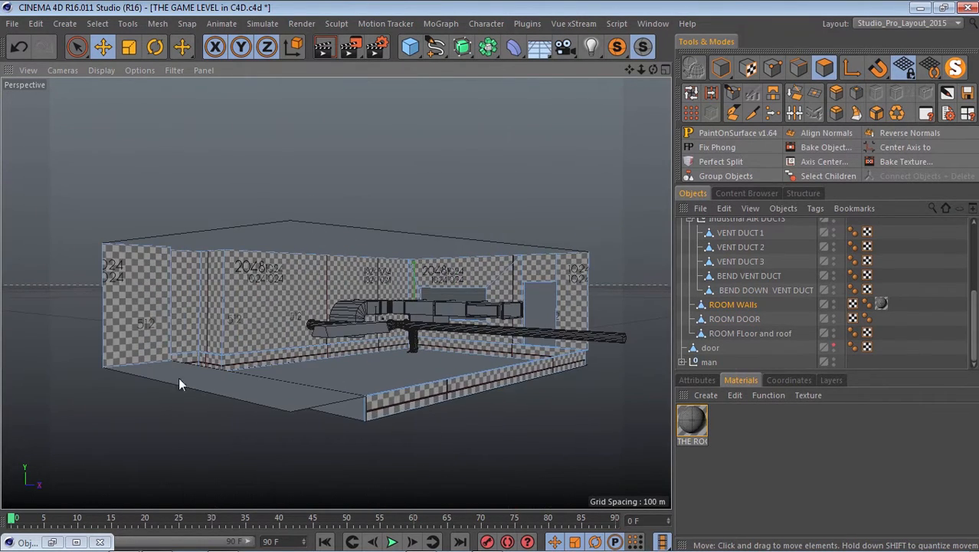
{"action": "scroll", "coordinate": [528, 323], "scroll_direction": "up", "scroll_amount": 4}
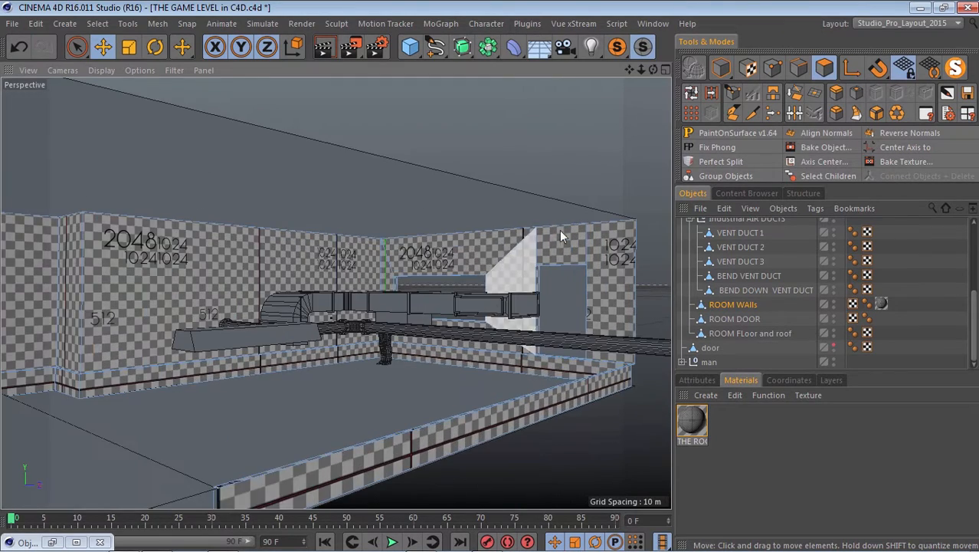
{"action": "scroll", "coordinate": [587, 235], "scroll_direction": "down", "scroll_amount": 4}
{"action": "scroll", "coordinate": [252, 230], "scroll_direction": "up", "scroll_amount": 2}
{"action": "scroll", "coordinate": [280, 251], "scroll_direction": "up", "scroll_amount": 3}
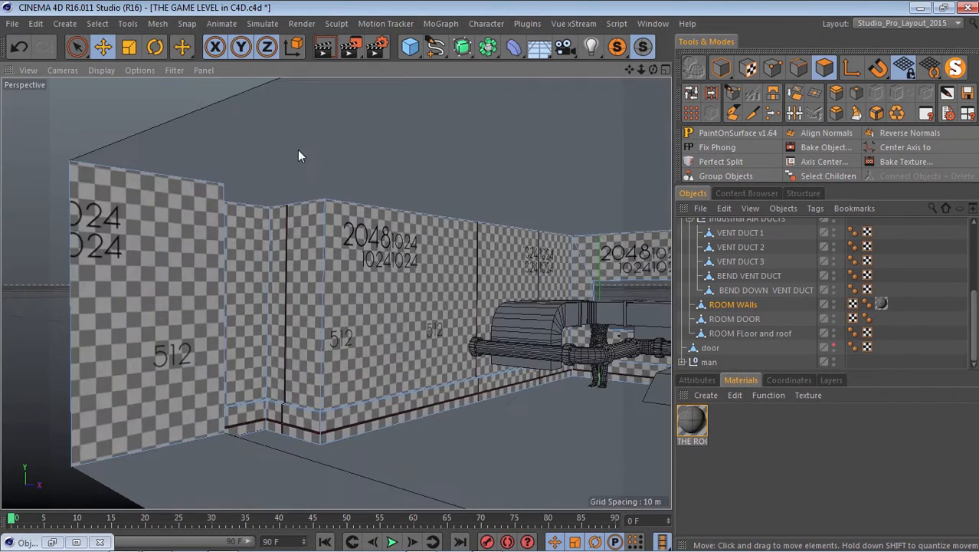
{"action": "scroll", "coordinate": [241, 253], "scroll_direction": "down", "scroll_amount": 4}
{"action": "scroll", "coordinate": [490, 276], "scroll_direction": "up", "scroll_amount": 3}
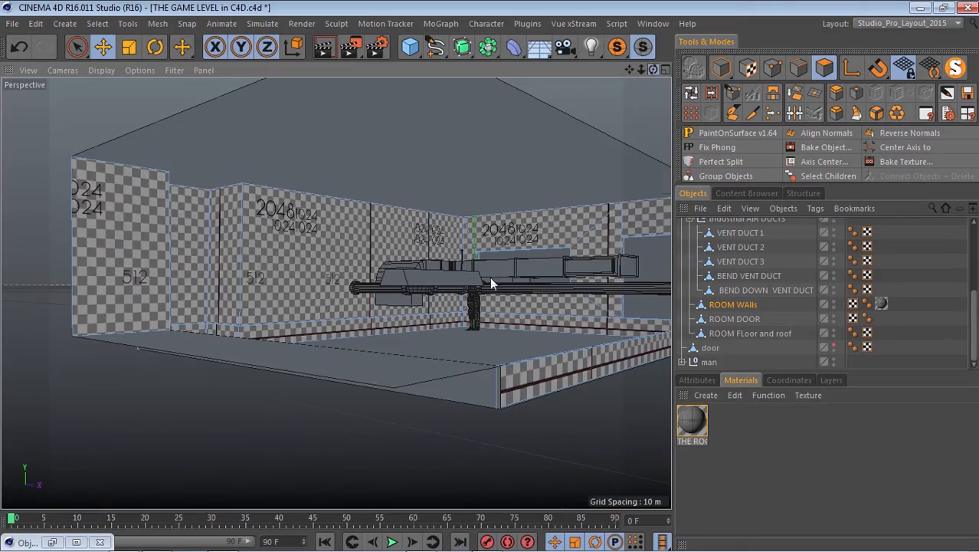
{"action": "scroll", "coordinate": [490, 276], "scroll_direction": "up", "scroll_amount": 2}
{"action": "scroll", "coordinate": [492, 276], "scroll_direction": "down", "scroll_amount": 2}
{"action": "left_click_drag", "start_coordinate": [491, 273], "coordinate": [491, 274], "text": "alt"}
{"action": "scroll", "coordinate": [297, 345], "scroll_direction": "up", "scroll_amount": 3}
{"action": "scroll", "coordinate": [154, 289], "scroll_direction": "up", "scroll_amount": 2}
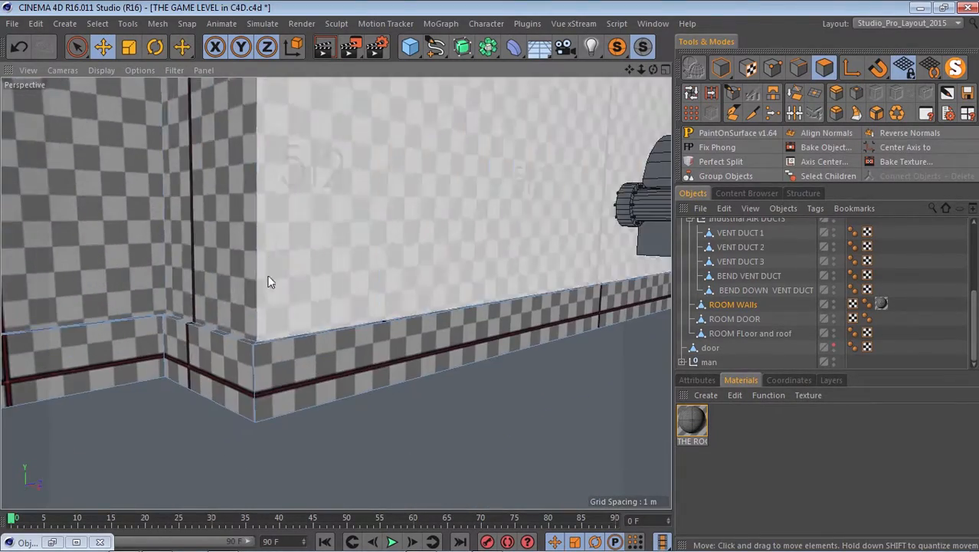
{"action": "scroll", "coordinate": [268, 282], "scroll_direction": "down", "scroll_amount": 4}
{"action": "scroll", "coordinate": [293, 262], "scroll_direction": "down", "scroll_amount": 4}
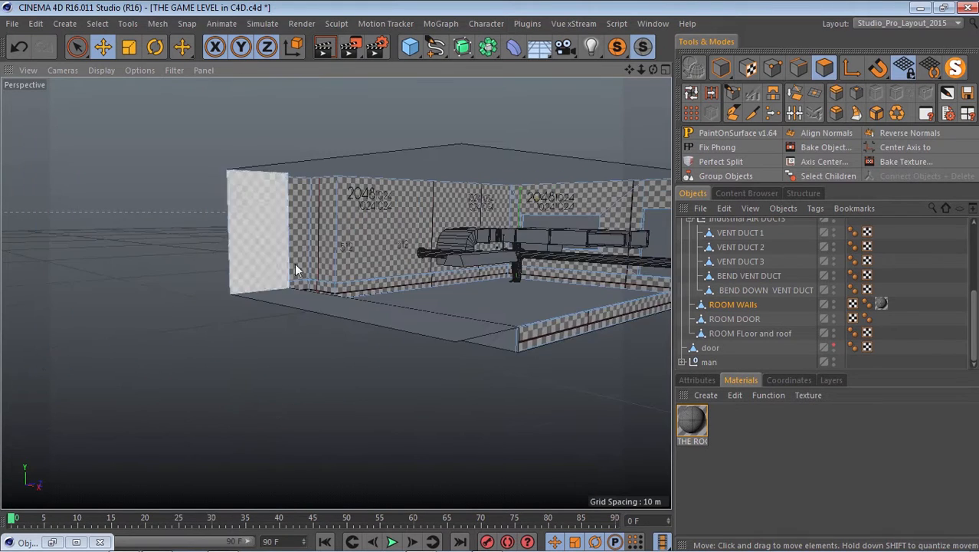
{"action": "scroll", "coordinate": [514, 234], "scroll_direction": "up", "scroll_amount": 2}
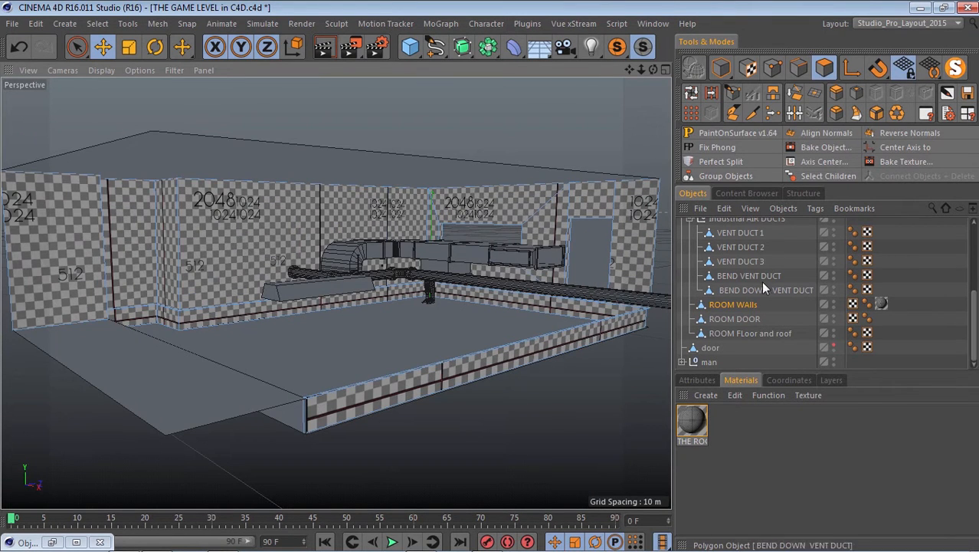
Bake the ROOM WAlls object to a single 4096 x 4096 Photoshop (PSD) texture with 3 pixel border, saved as The Save Room_diff_test.
{"action": "left_click", "coordinate": [821, 146]}
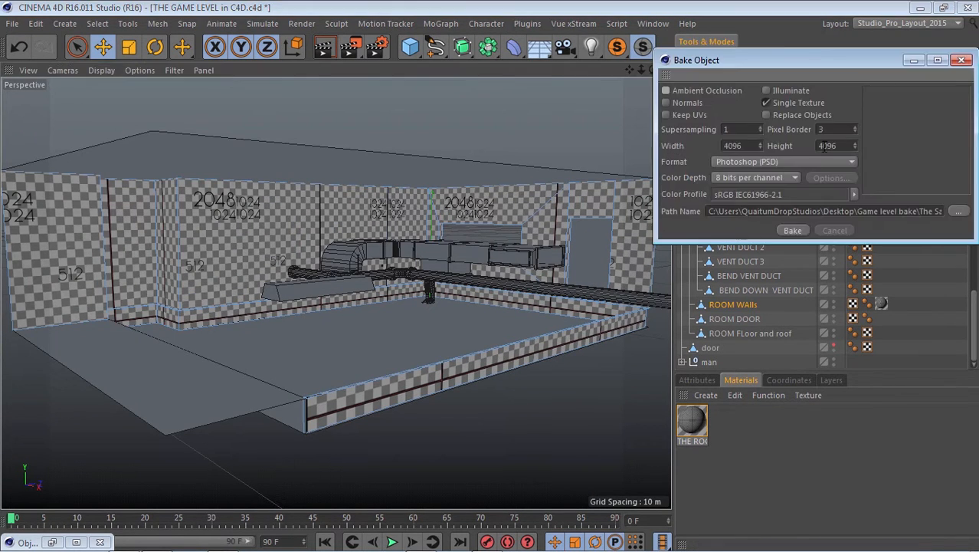
{"action": "left_click_drag", "start_coordinate": [824, 63], "coordinate": [373, 156]}
{"action": "left_click_drag", "start_coordinate": [521, 205], "coordinate": [702, 218]}
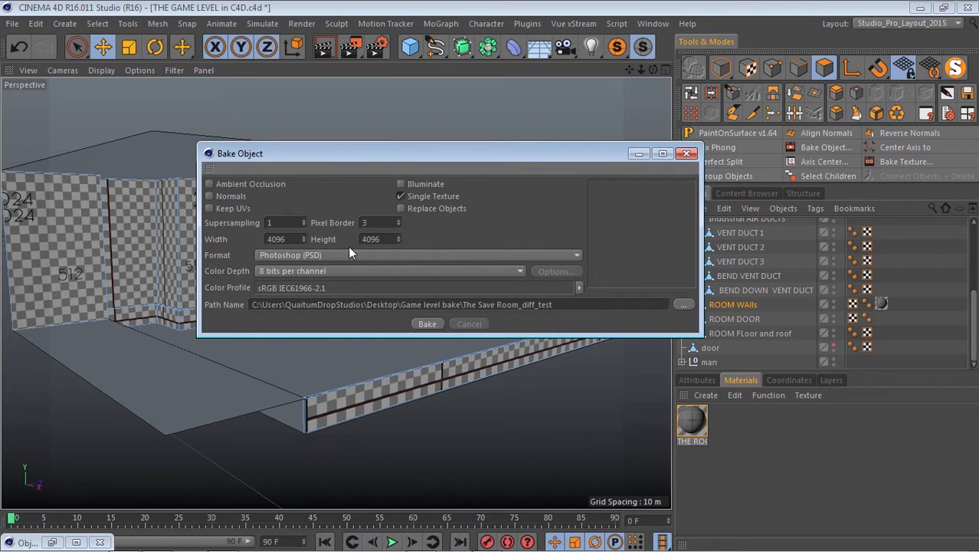
{"action": "left_click_drag", "start_coordinate": [360, 153], "coordinate": [328, 215]}
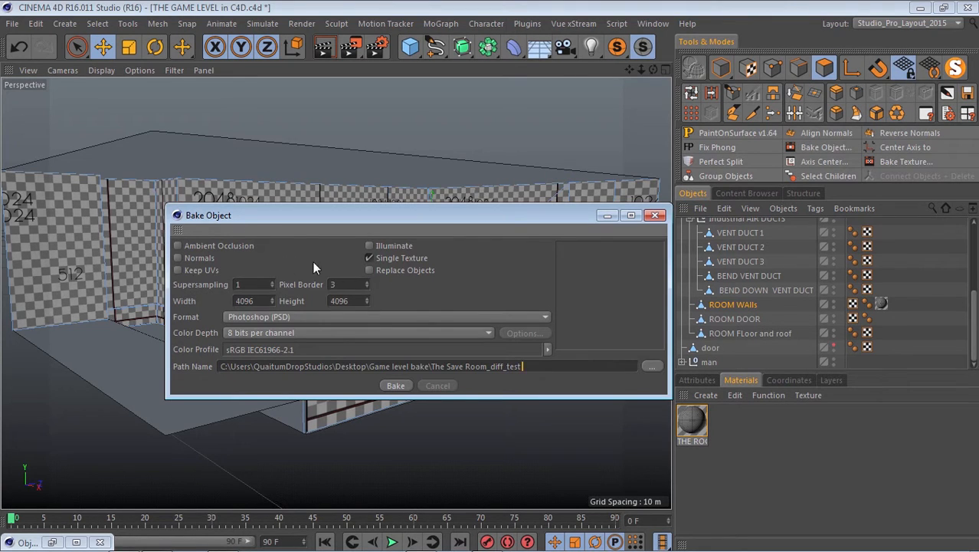
{"action": "left_click", "coordinate": [395, 385]}
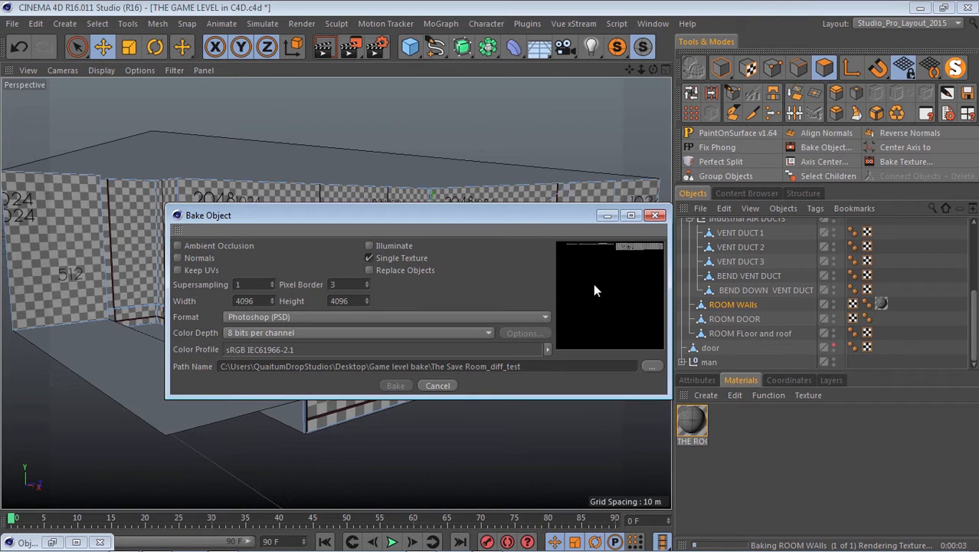
{"action": "left_click_drag", "start_coordinate": [505, 217], "coordinate": [798, 158]}
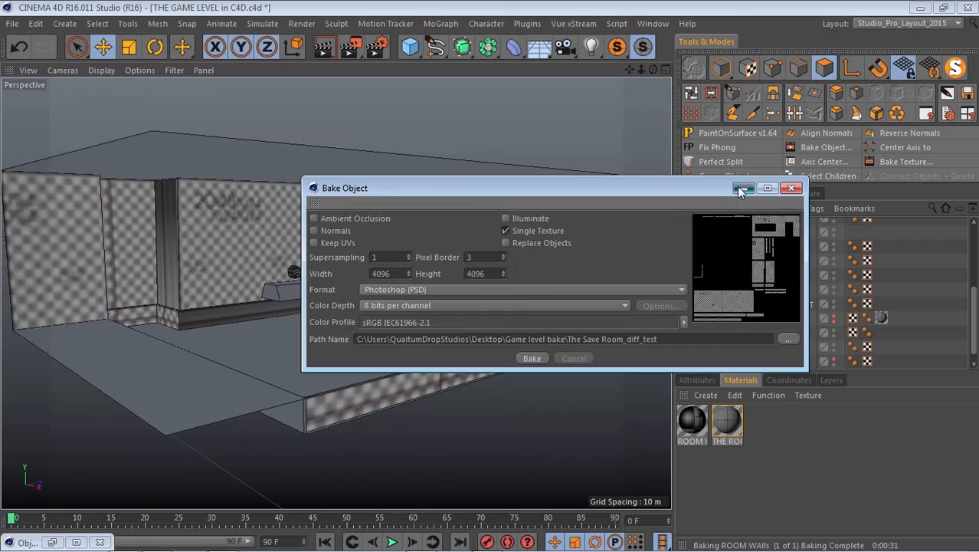
{"action": "left_click", "coordinate": [741, 188]}
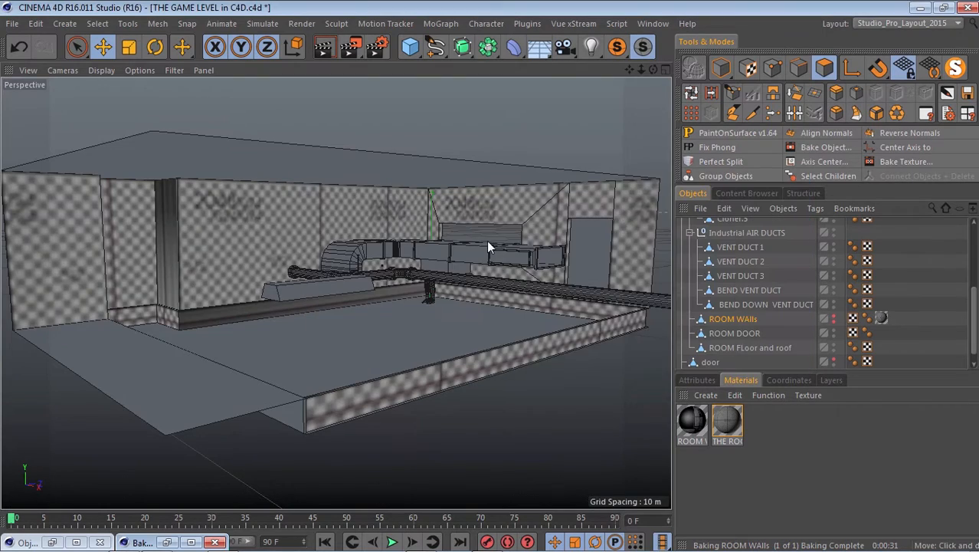
Examine the baked texture on the protruding wall corner, walls and baseboards from several distances.
{"action": "right_click_drag", "start_coordinate": [487, 240], "coordinate": [423, 242], "text": "alt"}
{"action": "left_click_drag", "start_coordinate": [423, 242], "coordinate": [228, 206], "text": "alt"}
{"action": "right_click_drag", "start_coordinate": [228, 206], "coordinate": [385, 317], "text": "alt"}
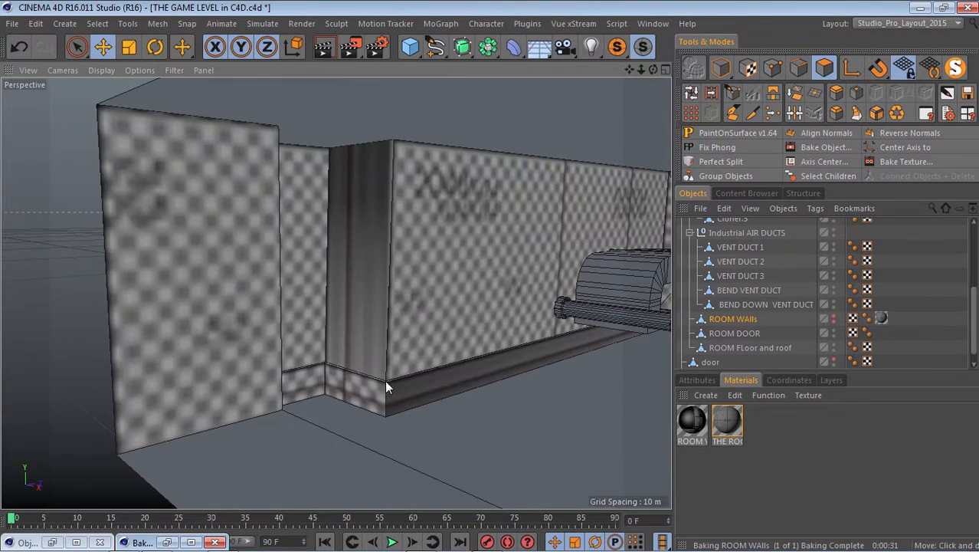
{"action": "scroll", "coordinate": [384, 377], "scroll_direction": "down", "scroll_amount": 4}
{"action": "scroll", "coordinate": [365, 341], "scroll_direction": "up", "scroll_amount": 6}
{"action": "scroll", "coordinate": [306, 399], "scroll_direction": "down", "scroll_amount": 12}
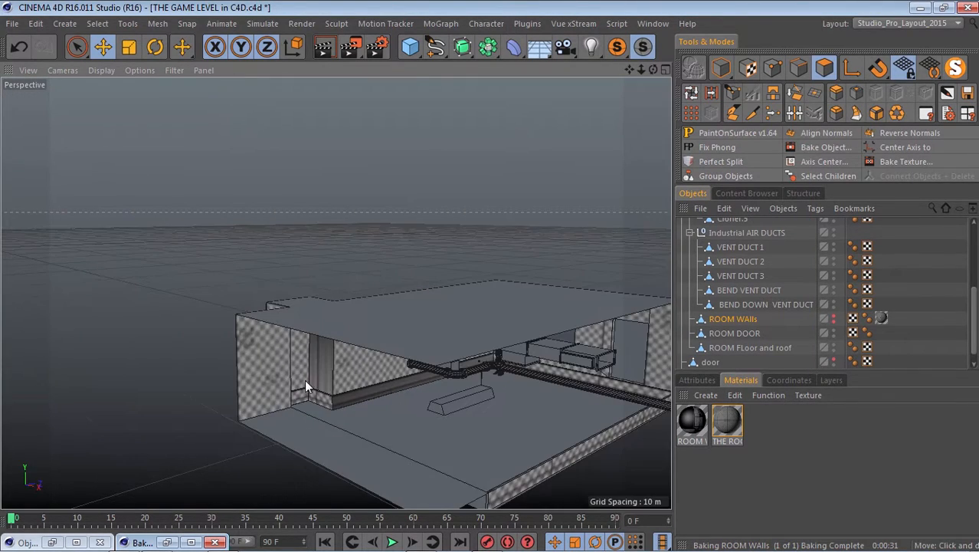
{"action": "scroll", "coordinate": [304, 429], "scroll_direction": "up", "scroll_amount": 10}
{"action": "scroll", "coordinate": [361, 310], "scroll_direction": "down", "scroll_amount": 5}
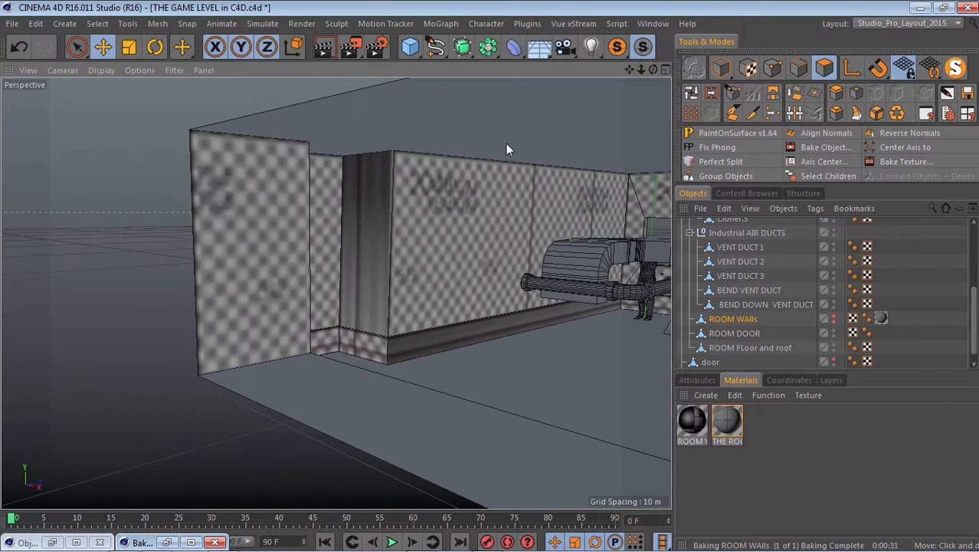
{"action": "scroll", "coordinate": [356, 170], "scroll_direction": "up", "scroll_amount": 6}
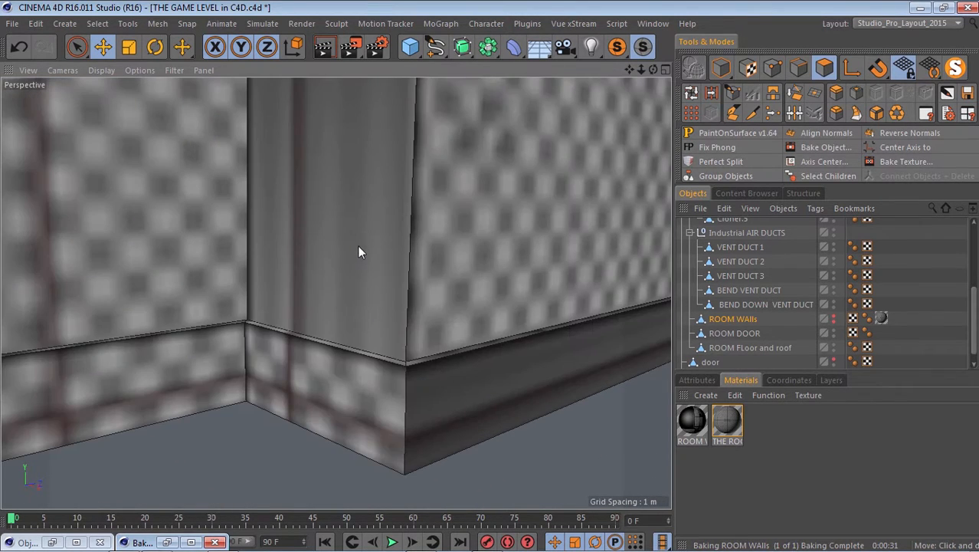
{"action": "scroll", "coordinate": [365, 402], "scroll_direction": "down", "scroll_amount": 6}
Increase the editor texture preview size of the baked ROOM WAlls material and minimize its settings window.
{"action": "double_click", "coordinate": [692, 419]}
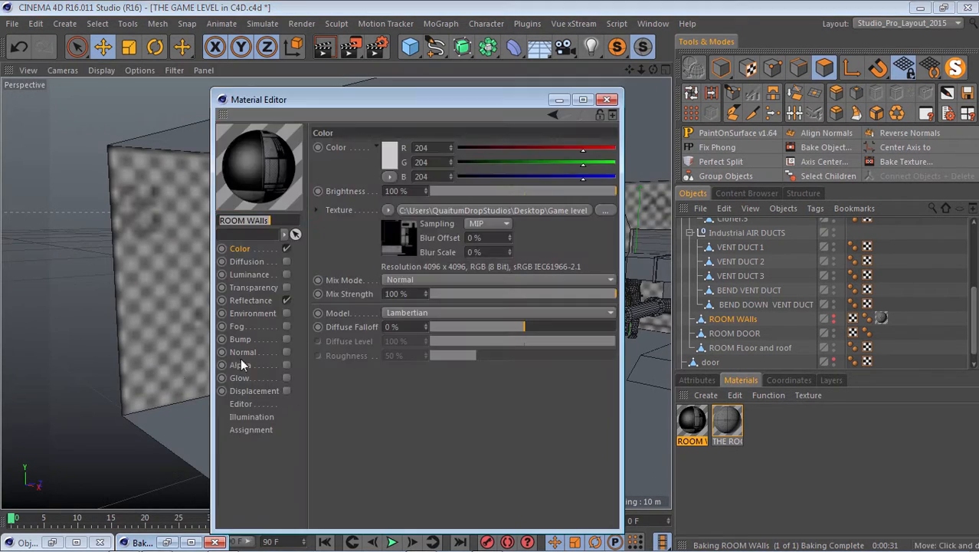
{"action": "left_click", "coordinate": [240, 404]}
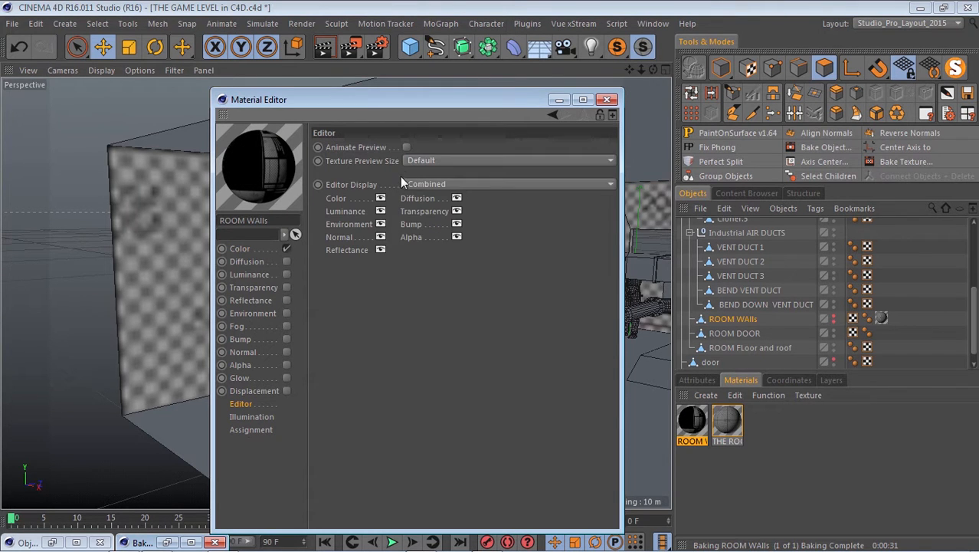
{"action": "left_click", "coordinate": [418, 160]}
{"action": "left_click", "coordinate": [443, 284]}
{"action": "left_click", "coordinate": [559, 100]}
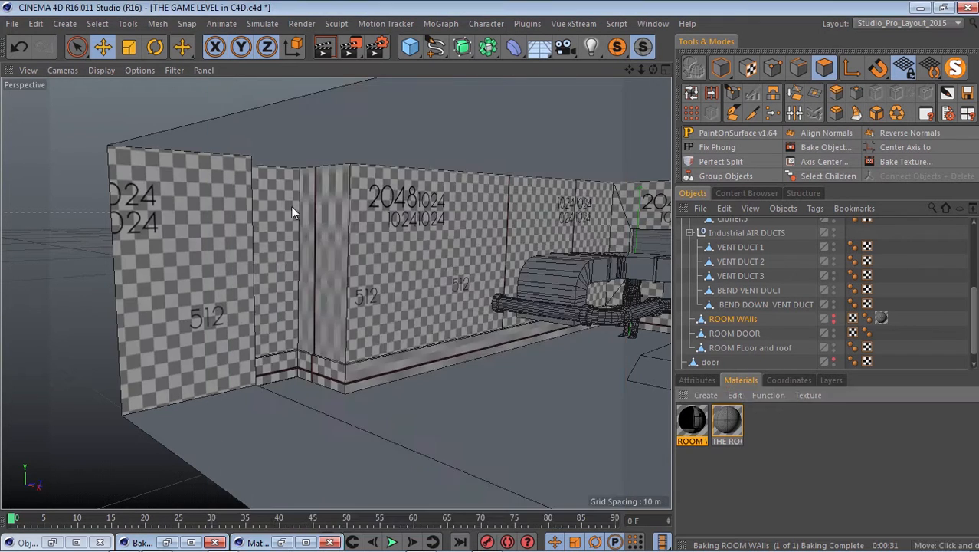
Compare the sharpness and stretching of the baked texture on the corner's side face, long baseboard and neighbouring walls.
{"action": "scroll", "coordinate": [297, 263], "scroll_direction": "up", "scroll_amount": 4}
{"action": "scroll", "coordinate": [227, 355], "scroll_direction": "down", "scroll_amount": 6}
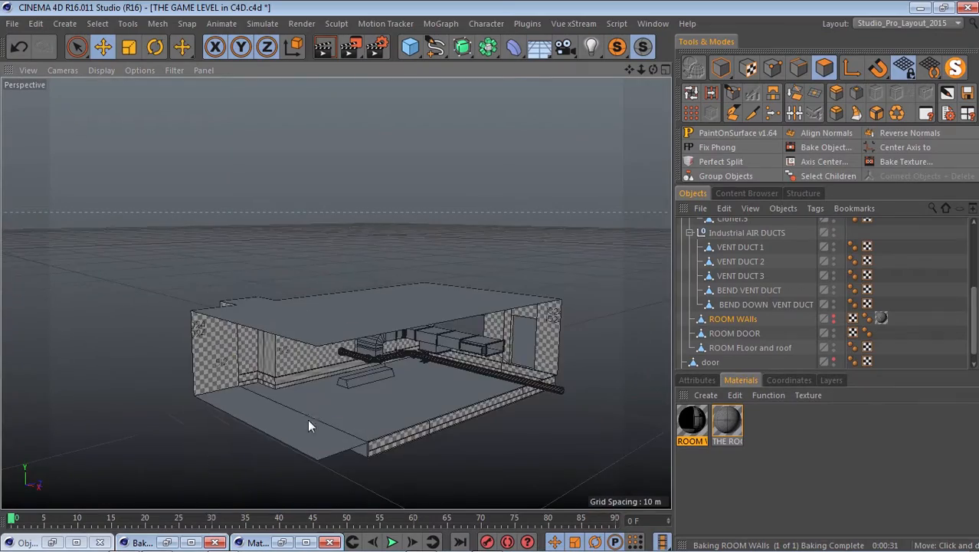
{"action": "scroll", "coordinate": [182, 318], "scroll_direction": "up", "scroll_amount": 5}
{"action": "scroll", "coordinate": [182, 317], "scroll_direction": "up", "scroll_amount": 4}
{"action": "scroll", "coordinate": [256, 358], "scroll_direction": "down", "scroll_amount": 4}
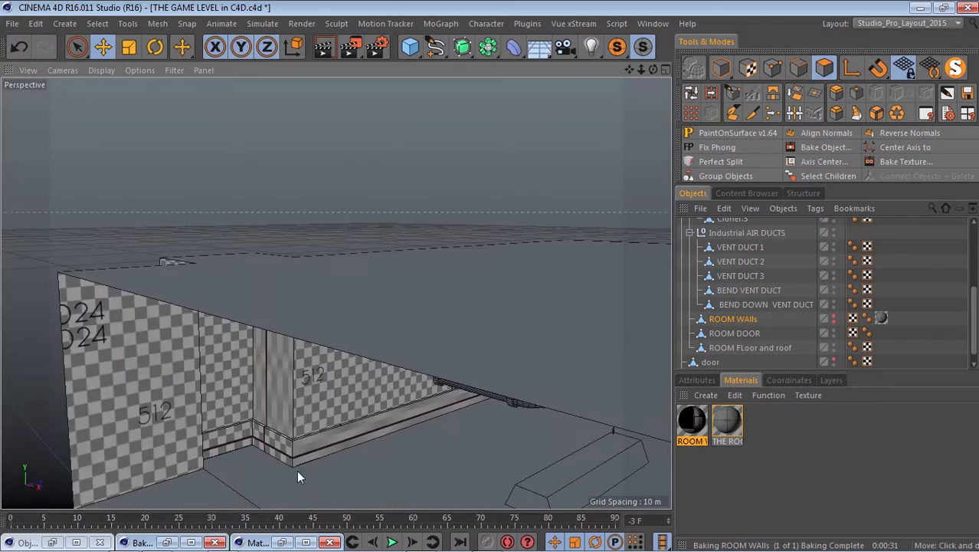
{"action": "scroll", "coordinate": [296, 470], "scroll_direction": "up", "scroll_amount": 4}
{"action": "scroll", "coordinate": [245, 314], "scroll_direction": "down", "scroll_amount": 3}
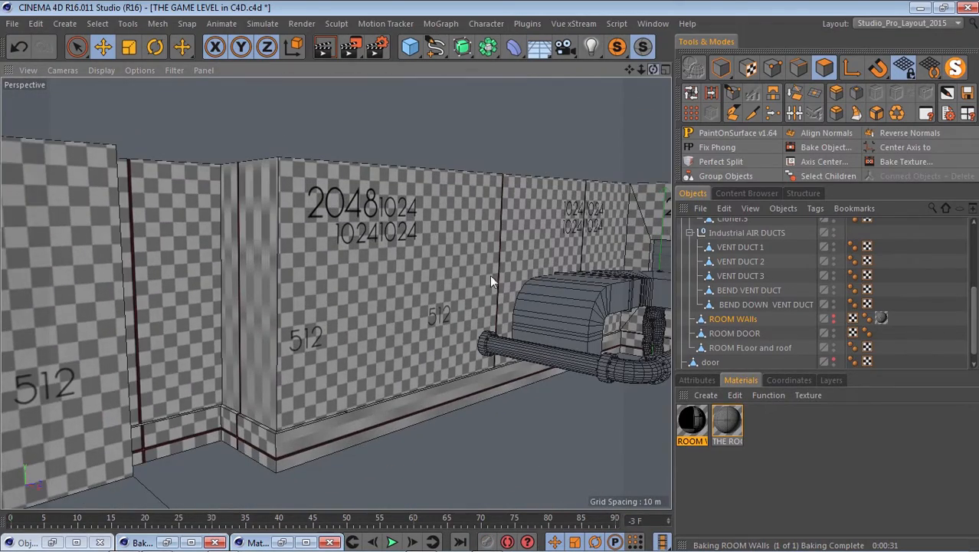
{"action": "left_click_drag", "start_coordinate": [245, 315], "coordinate": [245, 204], "text": "alt"}
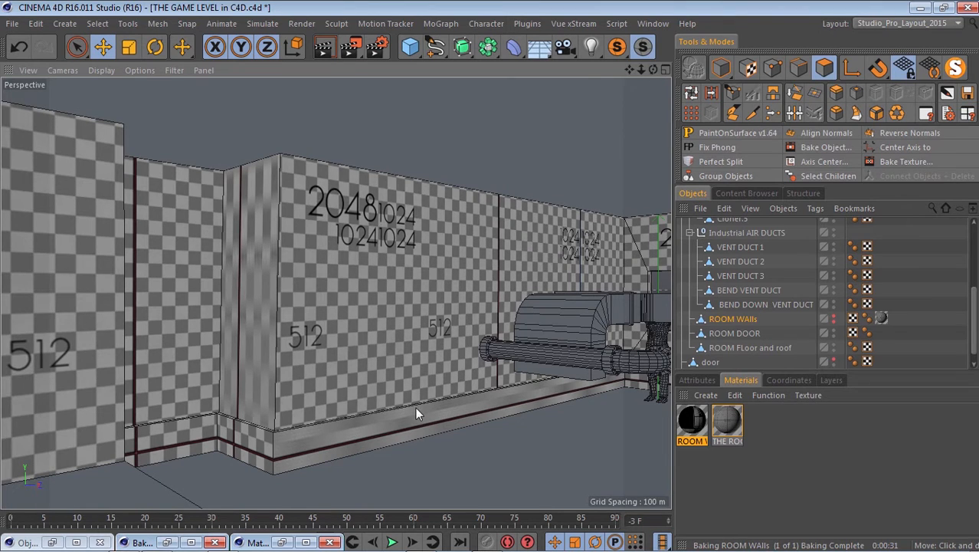
Delete the baked ROOM WAlls copy above THE SAVE ROOM and make the original ROOM WAlls object visible again.
{"action": "scroll", "coordinate": [789, 299], "scroll_direction": "up", "scroll_amount": 5}
{"action": "left_click", "coordinate": [730, 225]}
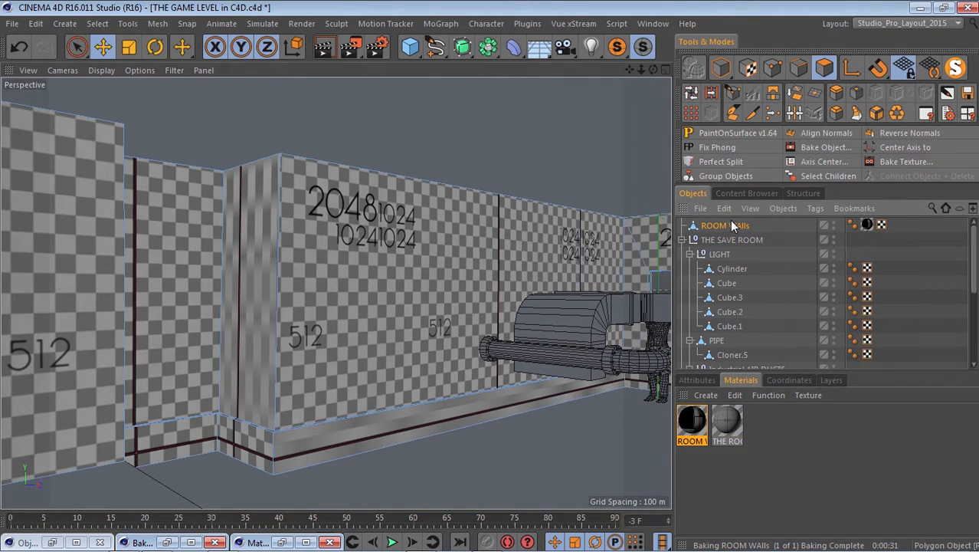
{"action": "key", "text": "Delete"}
{"action": "scroll", "coordinate": [770, 318], "scroll_direction": "down", "scroll_amount": 5}
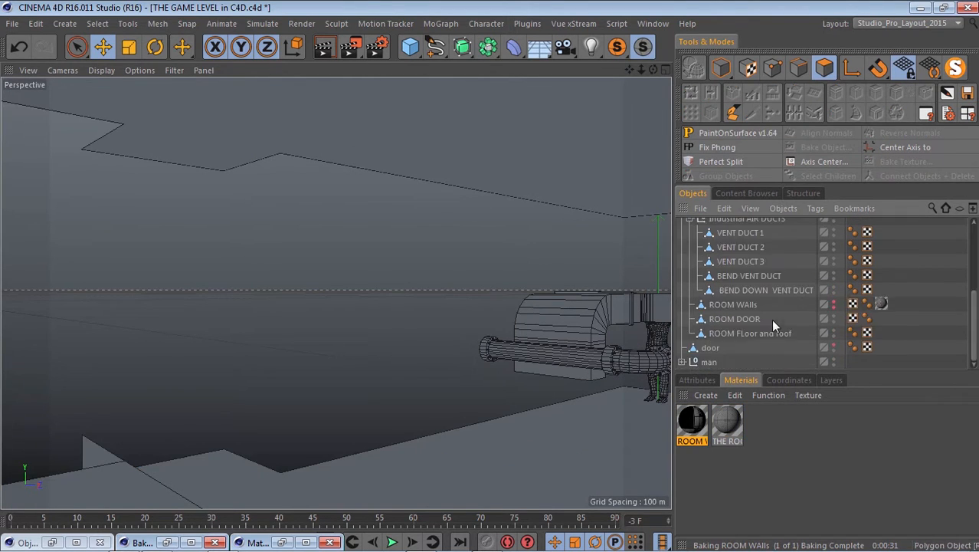
{"action": "left_click", "coordinate": [834, 302]}
Separate the narrow side face of the wall corner and the long baseboard face from ROOM WAlls with Perfect Split.
{"action": "scroll", "coordinate": [223, 294], "scroll_direction": "down", "scroll_amount": 6}
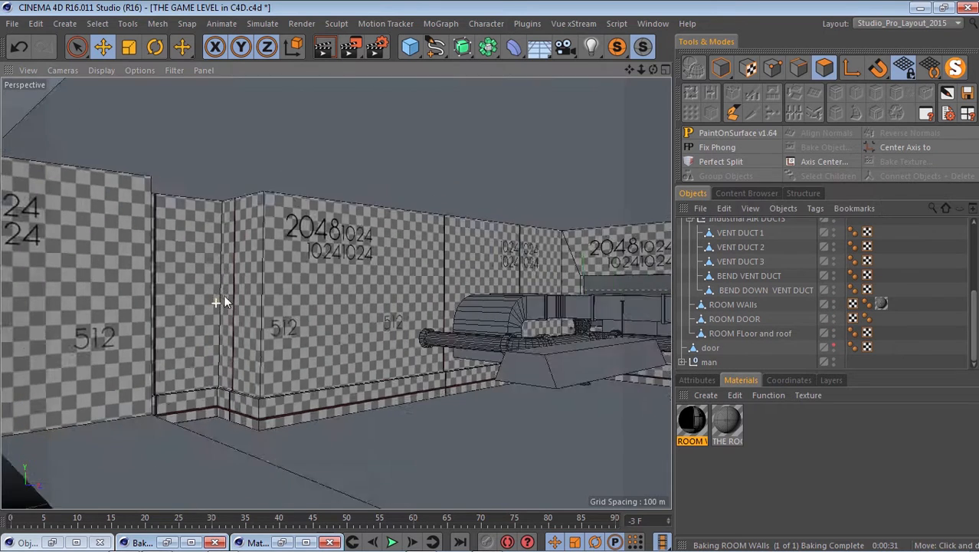
{"action": "scroll", "coordinate": [230, 322], "scroll_direction": "down", "scroll_amount": 3}
{"action": "scroll", "coordinate": [195, 293], "scroll_direction": "up", "scroll_amount": 8}
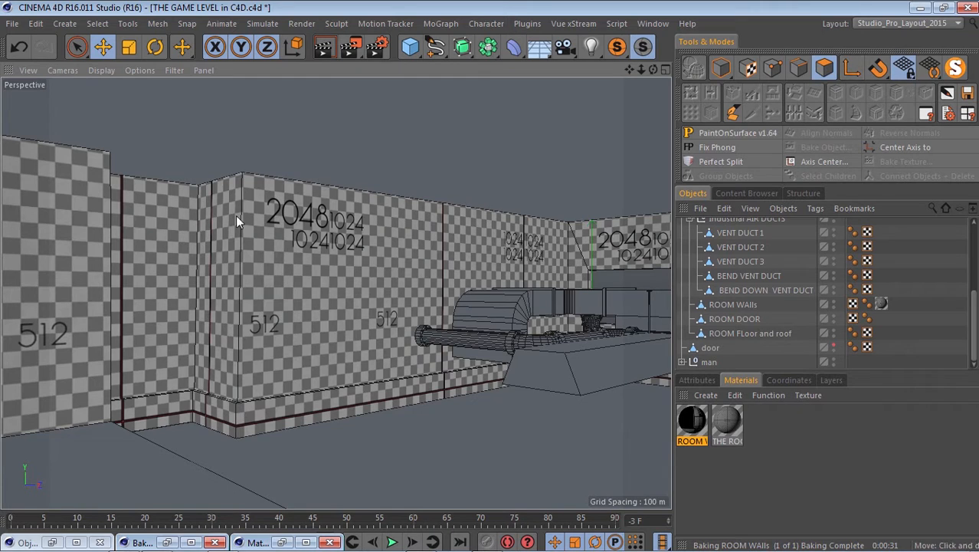
{"action": "left_click", "coordinate": [272, 243]}
{"action": "left_click", "coordinate": [217, 307]}
{"action": "left_click", "coordinate": [320, 406], "text": "shift"}
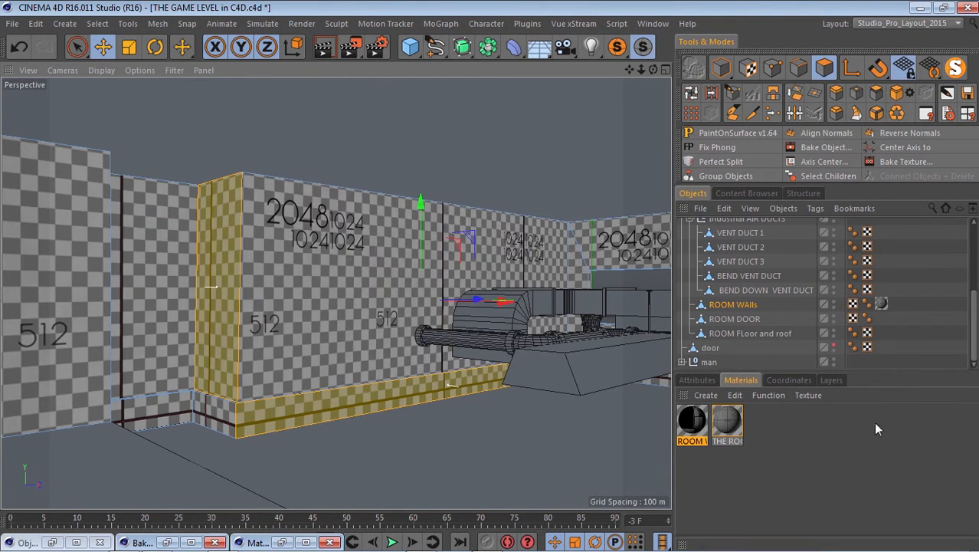
{"action": "left_click", "coordinate": [720, 162]}
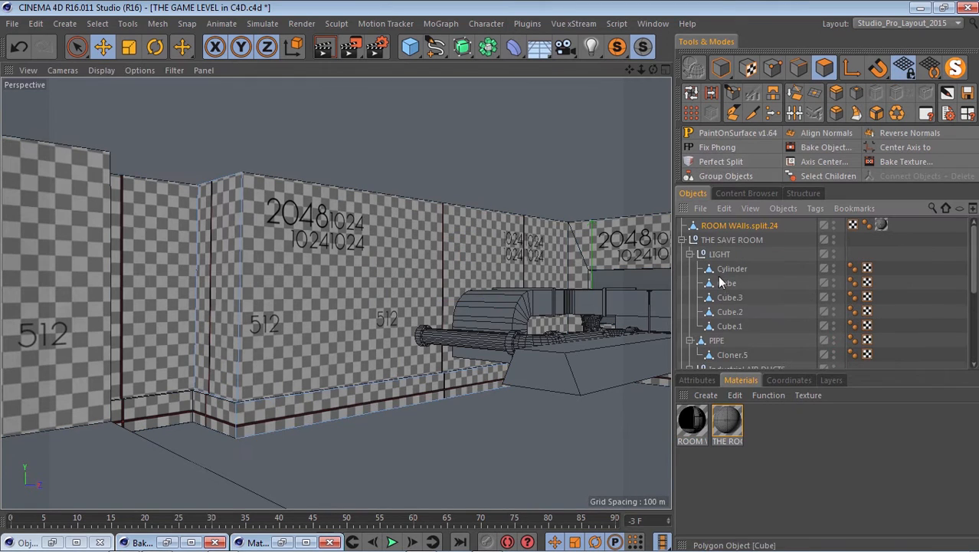
Move the split wall object directly below ROOM WAlls in the hierarchy and rename it ROOM WAlls2.
{"action": "scroll", "coordinate": [781, 294], "scroll_direction": "down", "scroll_amount": 5}
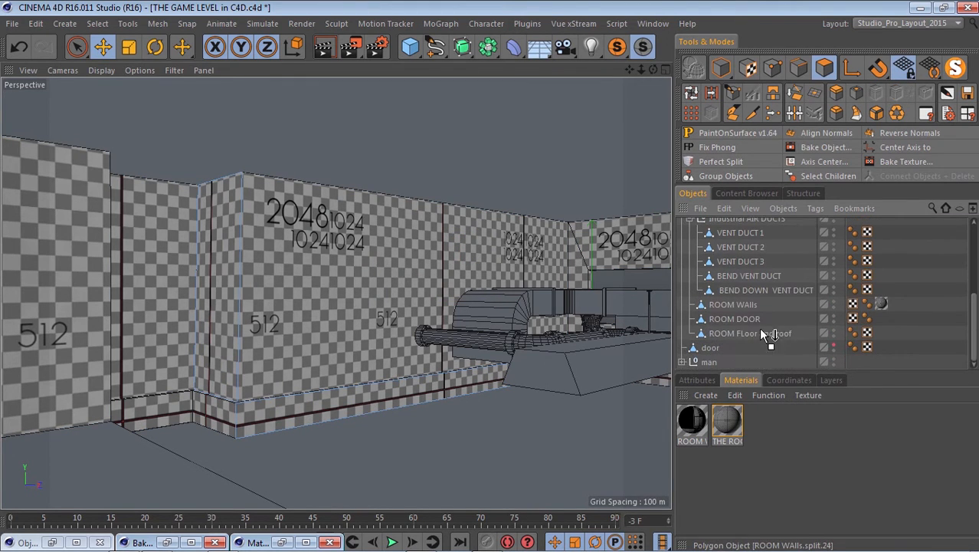
{"action": "left_click_drag", "start_coordinate": [734, 310], "coordinate": [760, 305]}
{"action": "double_click", "coordinate": [779, 307]}
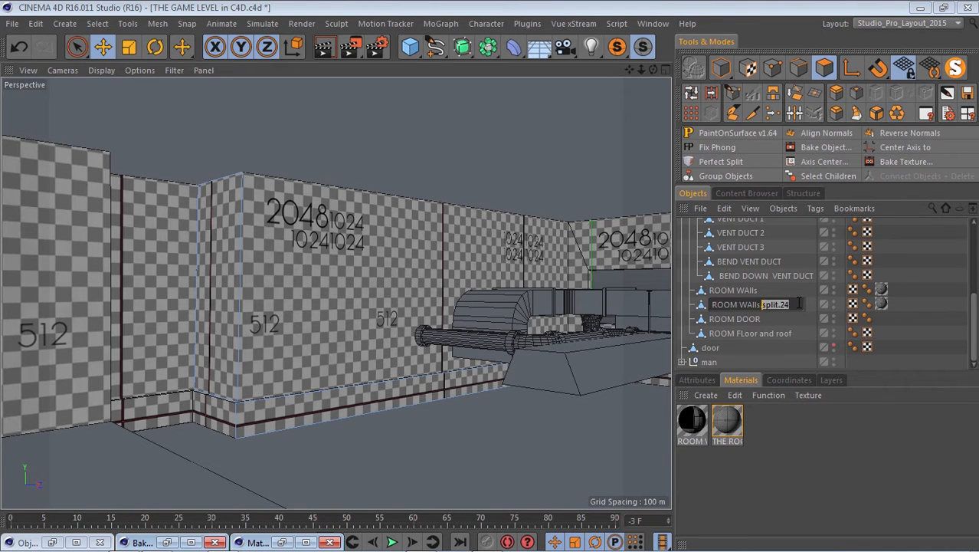
{"action": "key", "text": "BackSpace"}
{"action": "key", "text": "Return"}
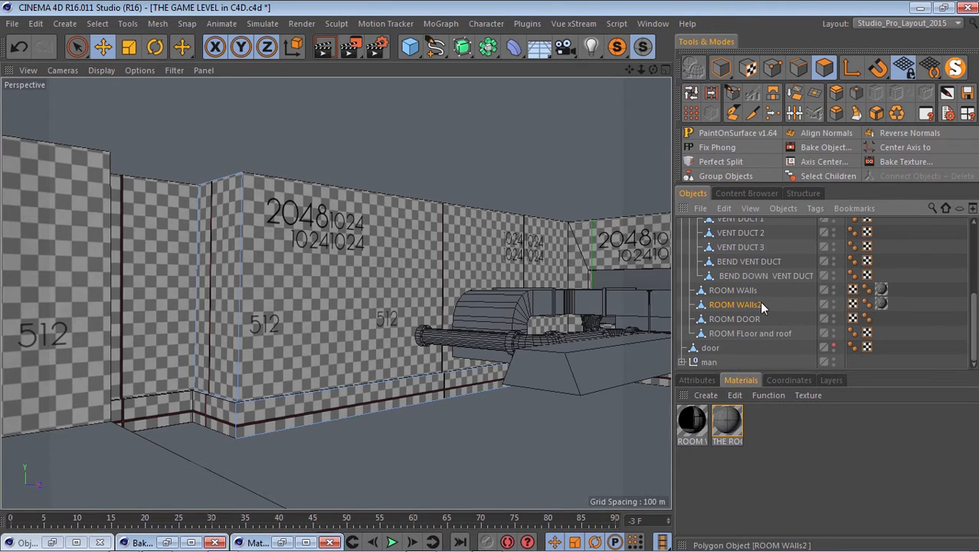
Examine the separated corner side face and long baseboard of ROOM WAlls2 from several distances.
{"action": "scroll", "coordinate": [167, 262], "scroll_direction": "down", "scroll_amount": 6}
{"action": "scroll", "coordinate": [188, 280], "scroll_direction": "up", "scroll_amount": 2}
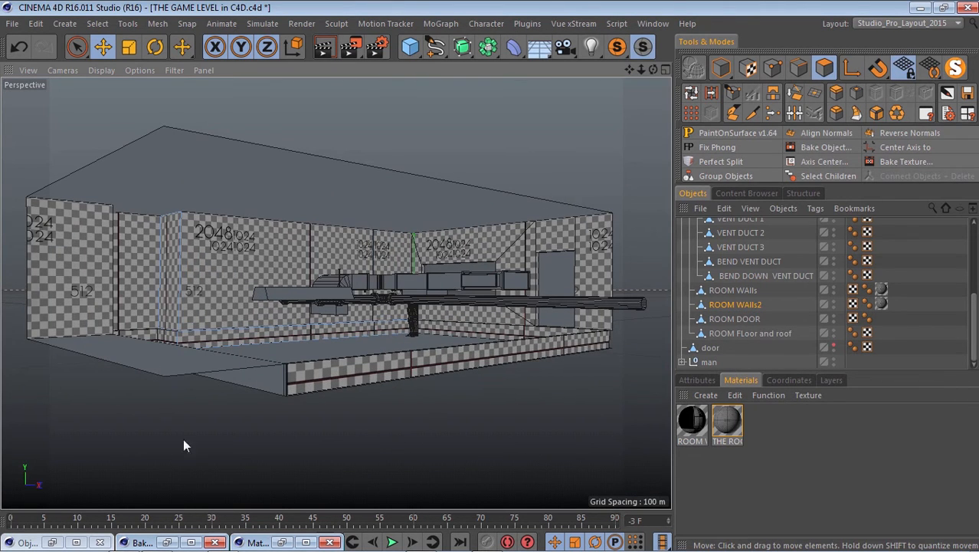
{"action": "scroll", "coordinate": [165, 337], "scroll_direction": "up", "scroll_amount": 5}
{"action": "scroll", "coordinate": [162, 354], "scroll_direction": "down", "scroll_amount": 4}
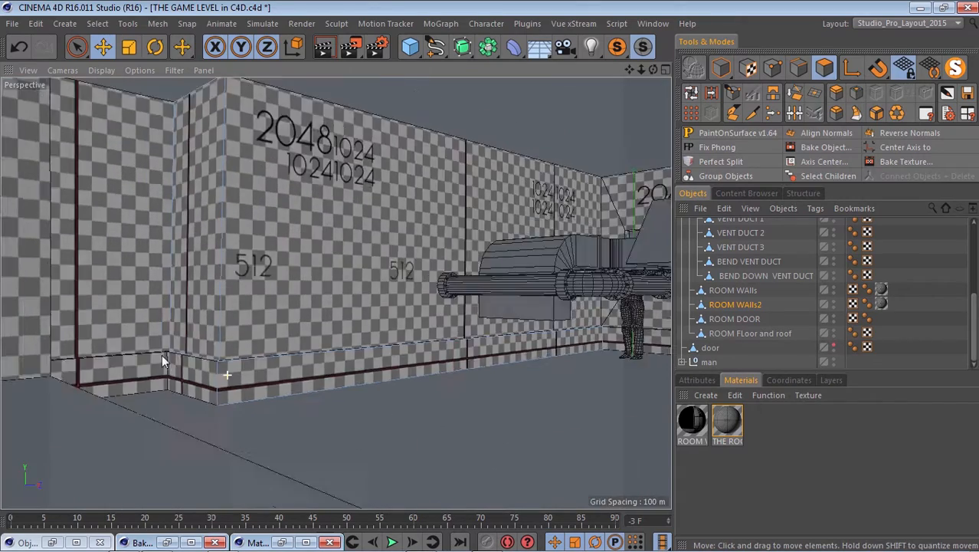
{"action": "scroll", "coordinate": [167, 222], "scroll_direction": "up", "scroll_amount": 6}
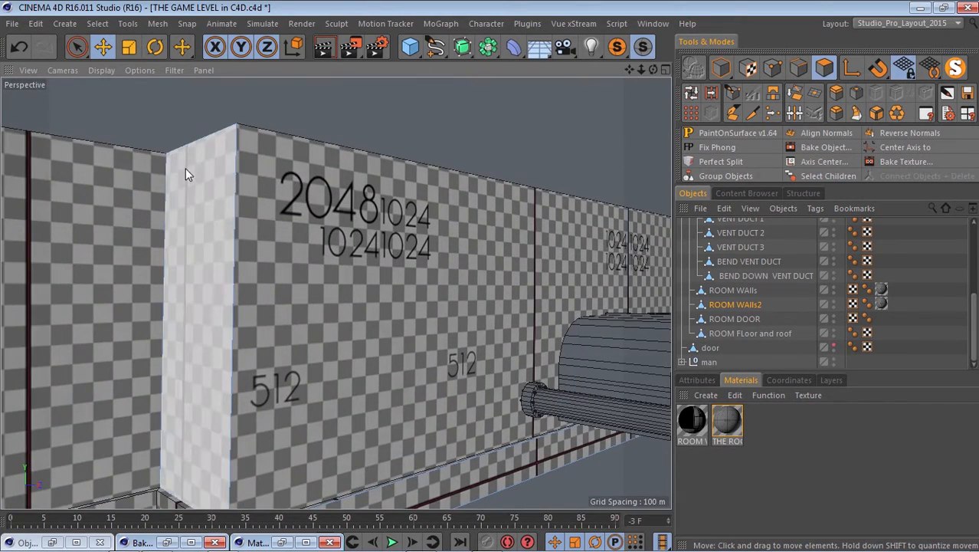
{"action": "scroll", "coordinate": [189, 348], "scroll_direction": "down", "scroll_amount": 3}
{"action": "left_click", "coordinate": [198, 346]}
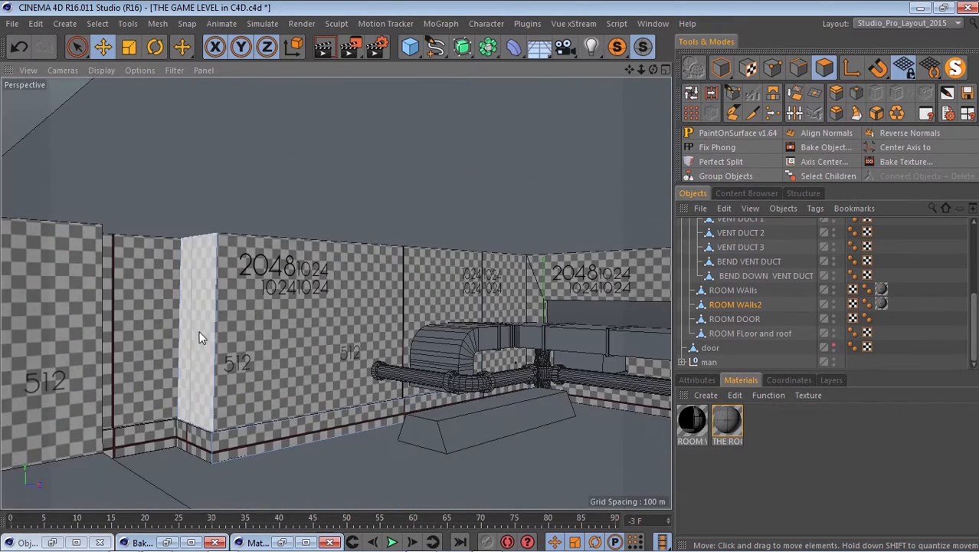
Inspect the UV layout of ROOM WAlls2 in the Object UV Editor and return to the room scene.
{"action": "left_click", "coordinate": [55, 540]}
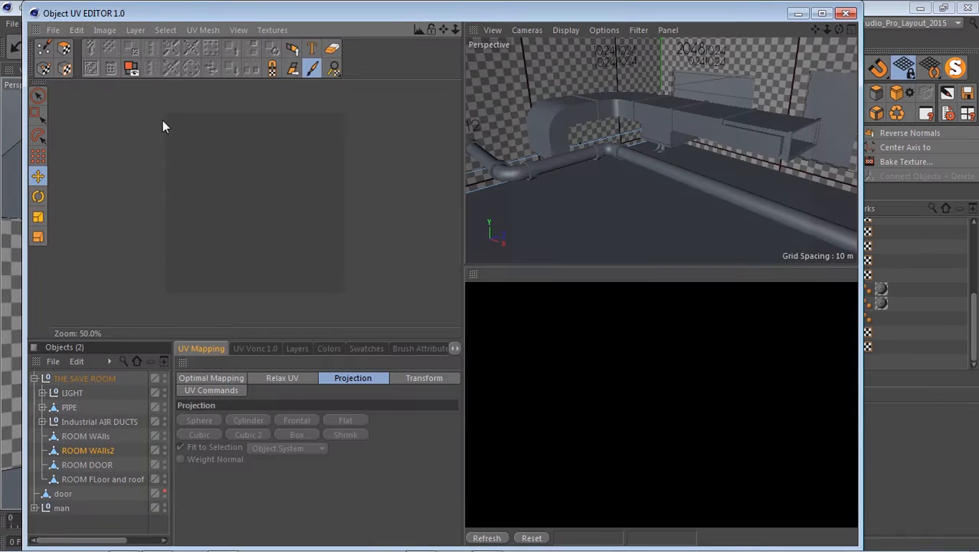
{"action": "left_click", "coordinate": [66, 48]}
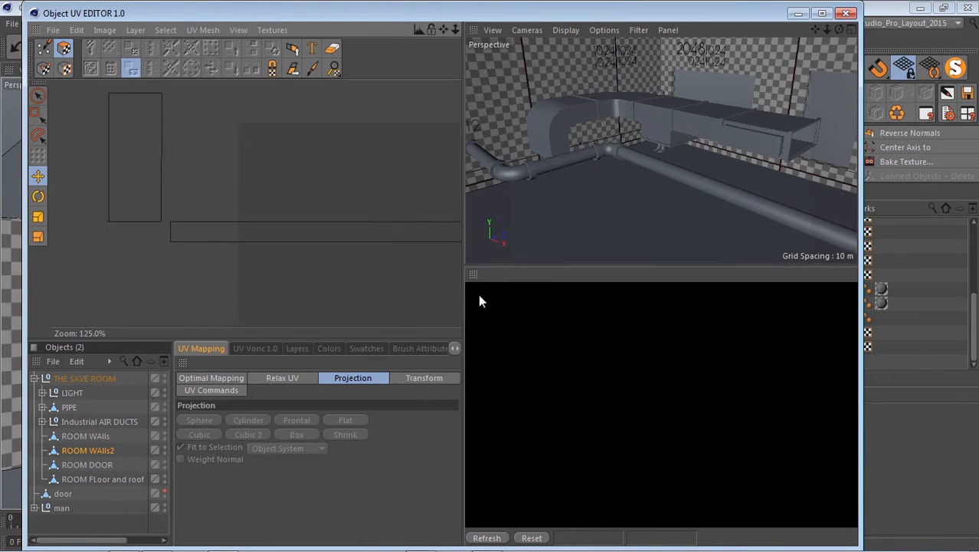
{"action": "scroll", "coordinate": [155, 201], "scroll_direction": "down", "scroll_amount": 1}
{"action": "scroll", "coordinate": [130, 182], "scroll_direction": "down", "scroll_amount": 1}
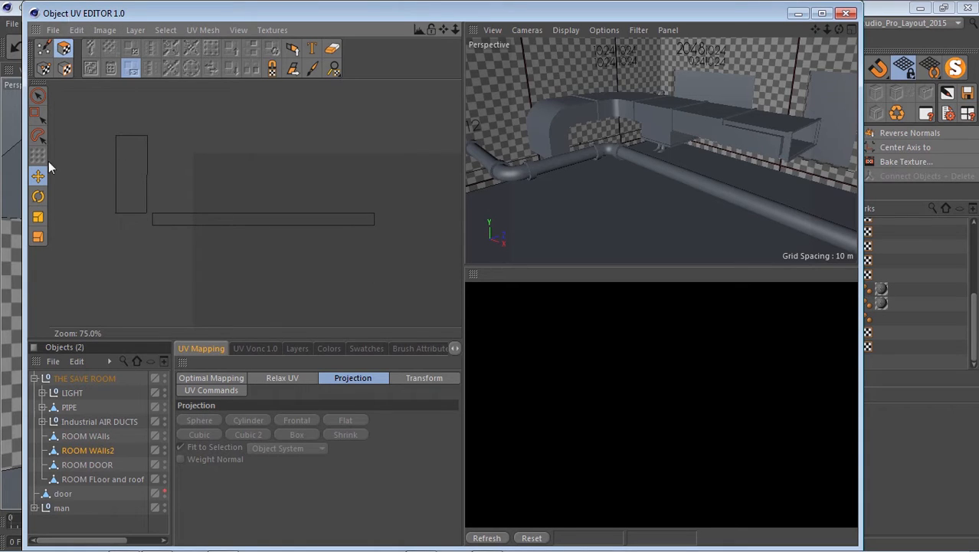
{"action": "left_click", "coordinate": [103, 451]}
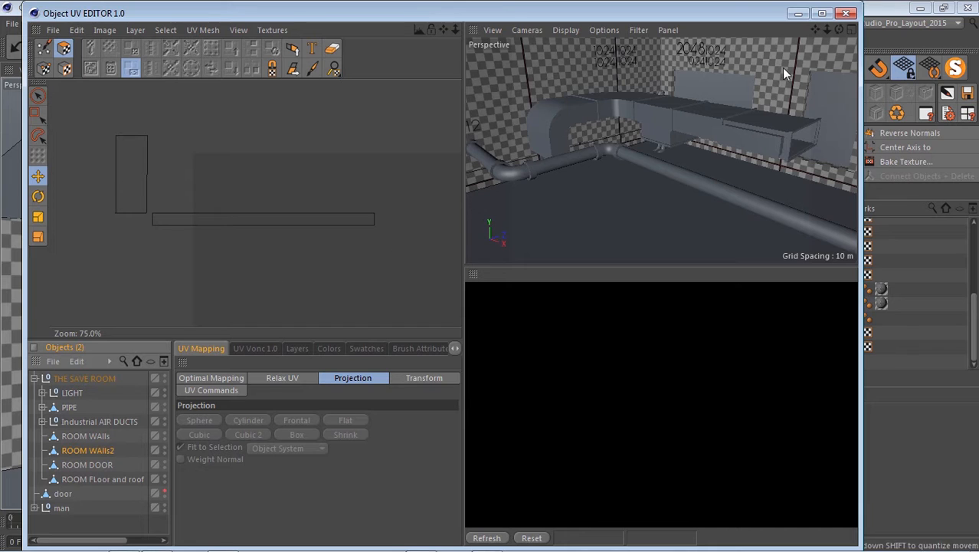
{"action": "left_click", "coordinate": [798, 13]}
{"action": "scroll", "coordinate": [218, 296], "scroll_direction": "down", "scroll_amount": 3}
{"action": "scroll", "coordinate": [391, 374], "scroll_direction": "up", "scroll_amount": 6}
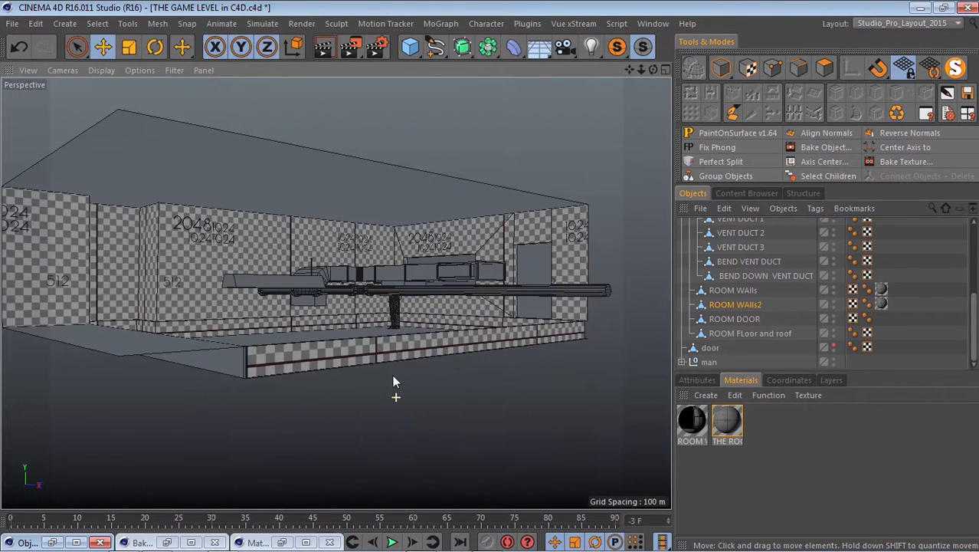
Copy THE ROOM texture tag from ROOM WAlls onto the light, pipe and vent duct objects in the hierarchy.
{"action": "scroll", "coordinate": [392, 374], "scroll_direction": "down", "scroll_amount": 4}
{"action": "scroll", "coordinate": [235, 310], "scroll_direction": "up", "scroll_amount": 3}
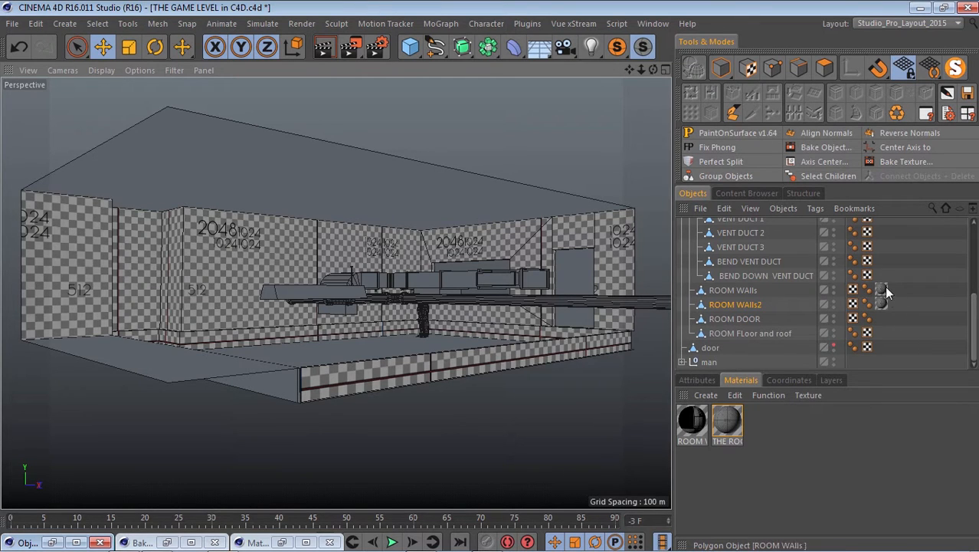
{"action": "scroll", "coordinate": [772, 279], "scroll_direction": "up", "scroll_amount": 5}
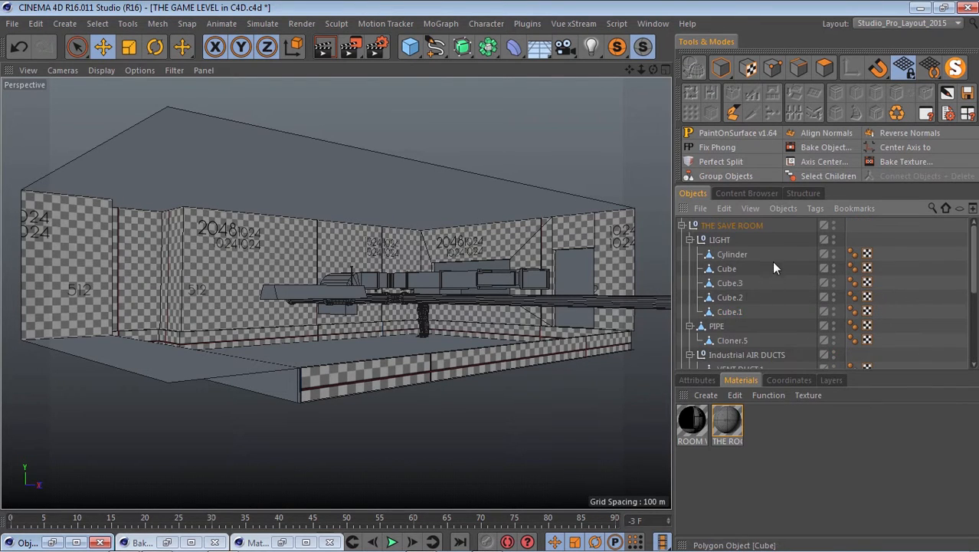
{"action": "scroll", "coordinate": [772, 260], "scroll_direction": "down", "scroll_amount": 5}
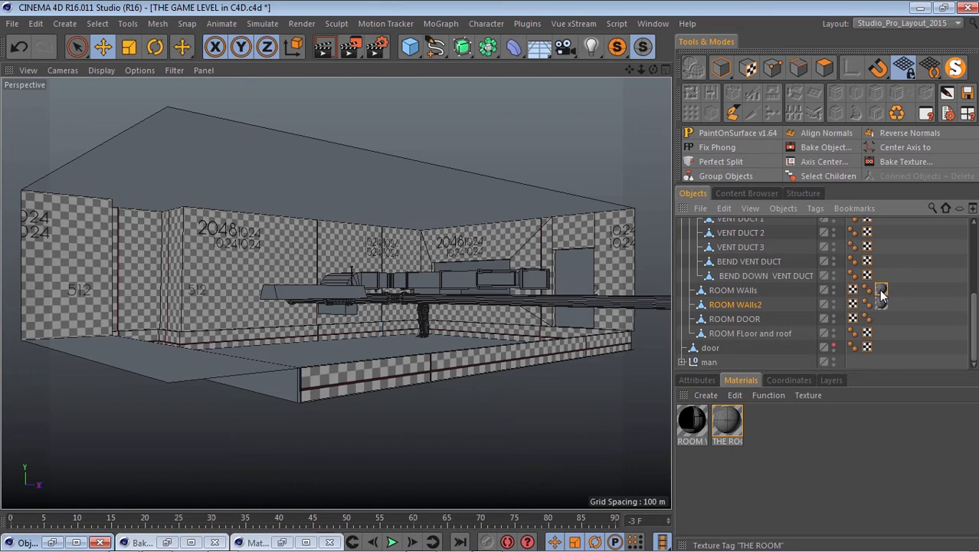
{"action": "left_click_drag", "start_coordinate": [883, 276], "coordinate": [882, 275], "text": "ctrl"}
{"action": "left_click_drag", "start_coordinate": [882, 274], "coordinate": [880, 233], "text": "ctrl"}
{"action": "scroll", "coordinate": [883, 276], "scroll_direction": "up", "scroll_amount": 3}
{"action": "scroll", "coordinate": [880, 233], "scroll_direction": "up", "scroll_amount": 2}
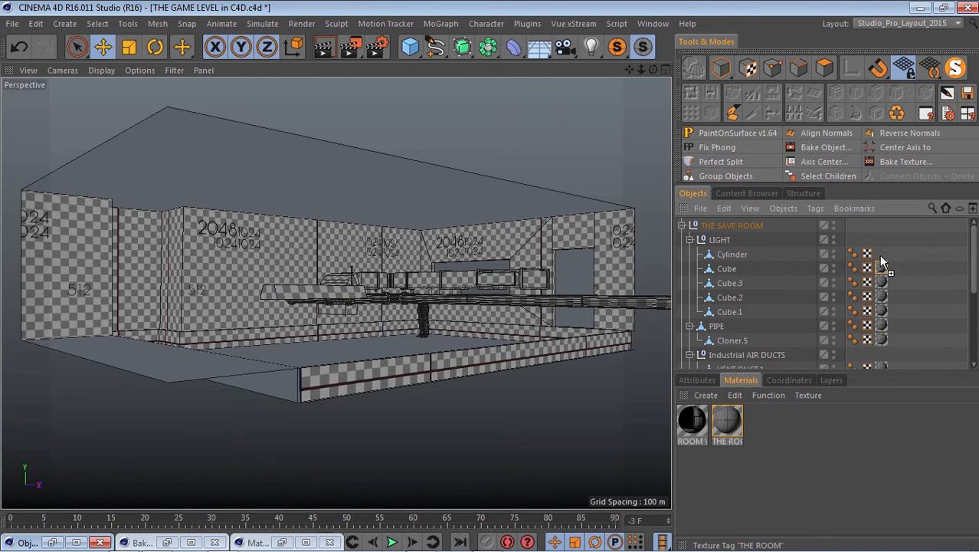
{"action": "scroll", "coordinate": [881, 266], "scroll_direction": "down", "scroll_amount": 5}
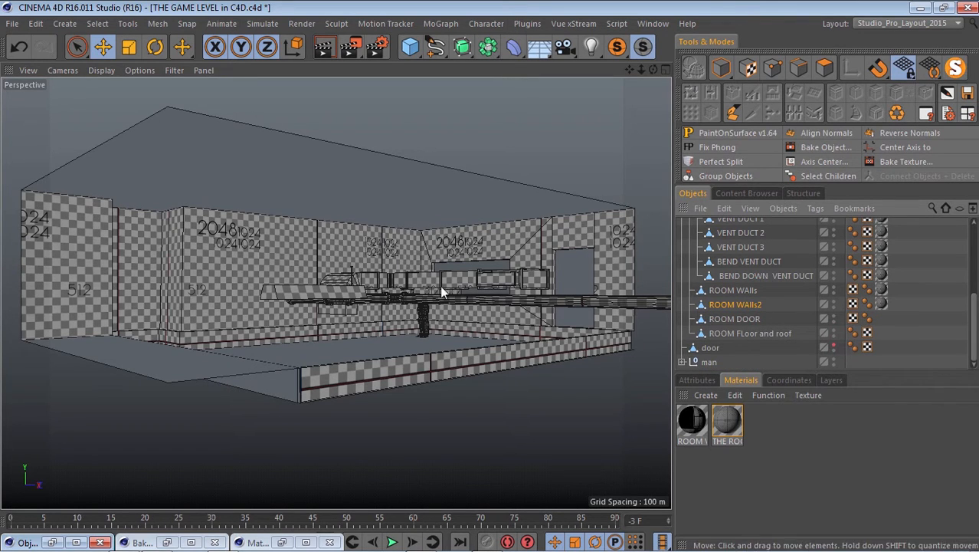
Examine the checker pattern on the pipes, vent ducts and walls from several distances.
{"action": "scroll", "coordinate": [437, 350], "scroll_direction": "down", "scroll_amount": 4}
{"action": "scroll", "coordinate": [427, 349], "scroll_direction": "up", "scroll_amount": 6}
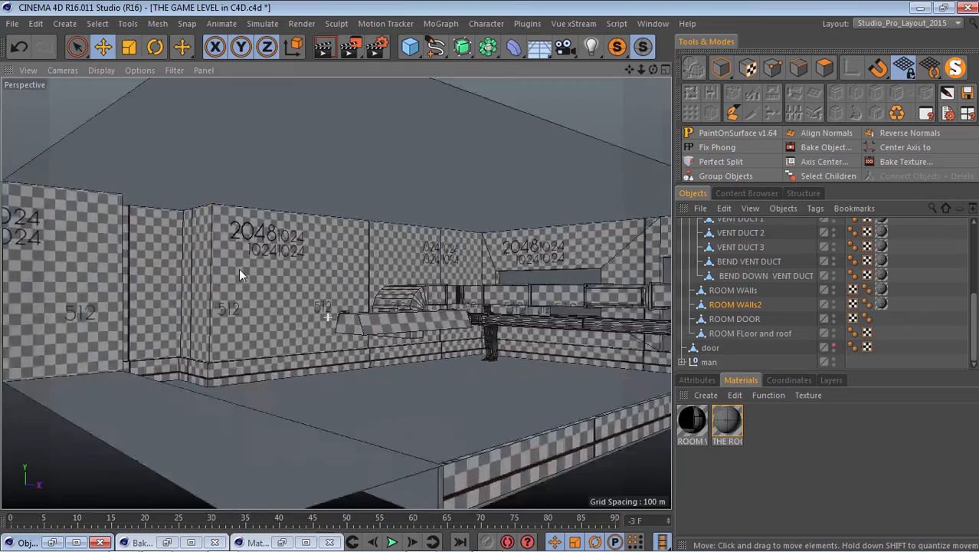
{"action": "scroll", "coordinate": [459, 333], "scroll_direction": "down", "scroll_amount": 6}
{"action": "scroll", "coordinate": [502, 287], "scroll_direction": "up", "scroll_amount": 4}
{"action": "scroll", "coordinate": [536, 288], "scroll_direction": "down", "scroll_amount": 5}
{"action": "scroll", "coordinate": [284, 215], "scroll_direction": "up", "scroll_amount": 3}
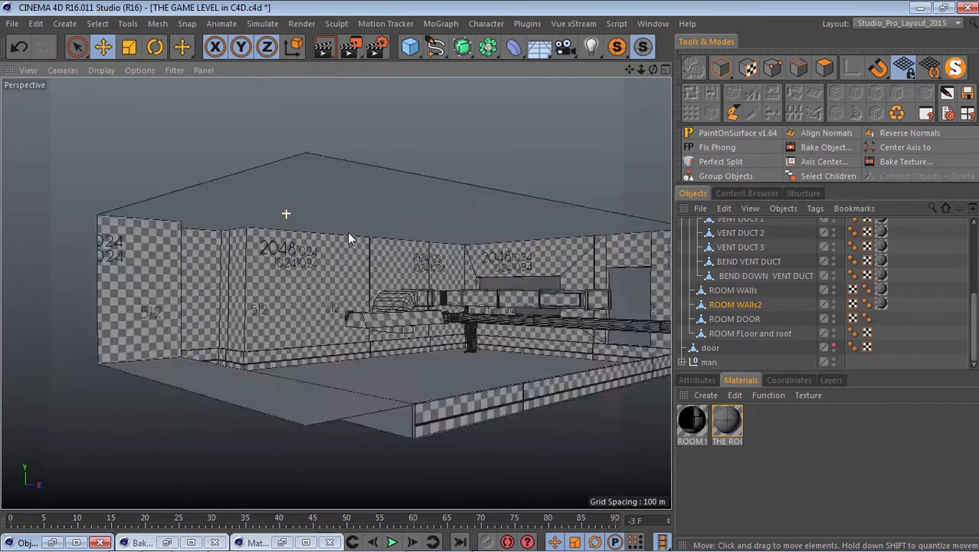
{"action": "scroll", "coordinate": [408, 284], "scroll_direction": "down", "scroll_amount": 3}
{"action": "scroll", "coordinate": [424, 264], "scroll_direction": "up", "scroll_amount": 2}
{"action": "scroll", "coordinate": [429, 262], "scroll_direction": "up", "scroll_amount": 5}
{"action": "scroll", "coordinate": [492, 288], "scroll_direction": "up", "scroll_amount": 2}
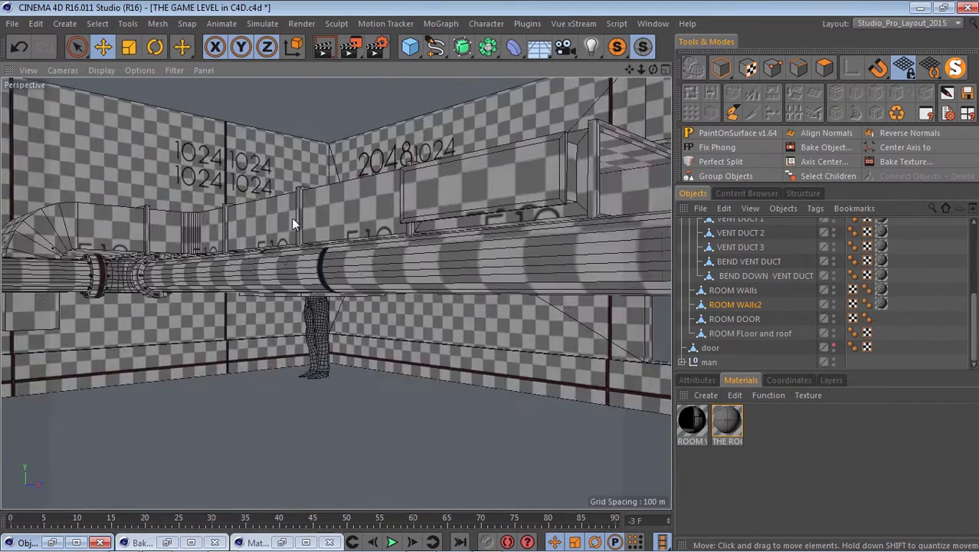
{"action": "scroll", "coordinate": [291, 218], "scroll_direction": "down", "scroll_amount": 4}
{"action": "scroll", "coordinate": [230, 168], "scroll_direction": "up", "scroll_amount": 2}
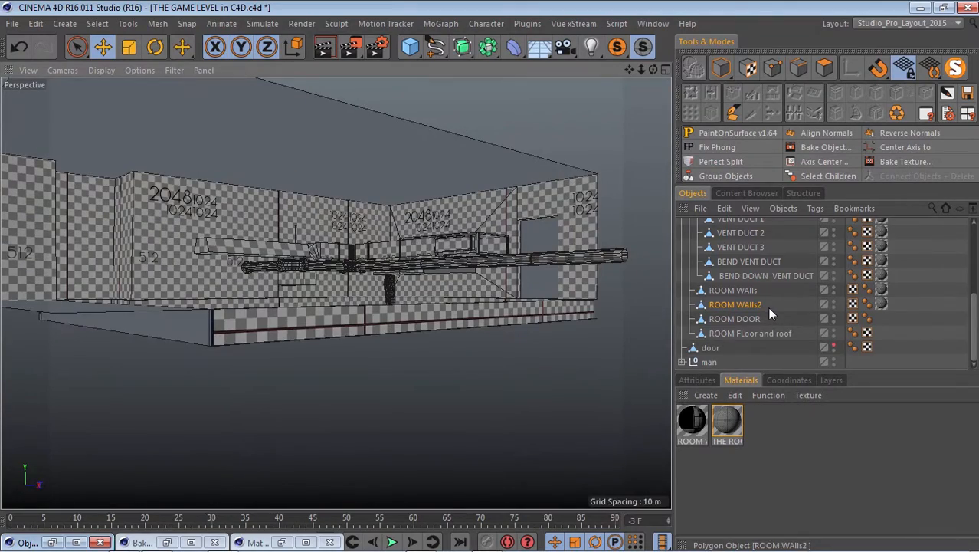
Copy THE ROOM texture tag from ROOM WAlls2 onto ROOM FLoor and roof.
{"action": "left_click_drag", "start_coordinate": [882, 304], "coordinate": [881, 333], "text": "ctrl"}
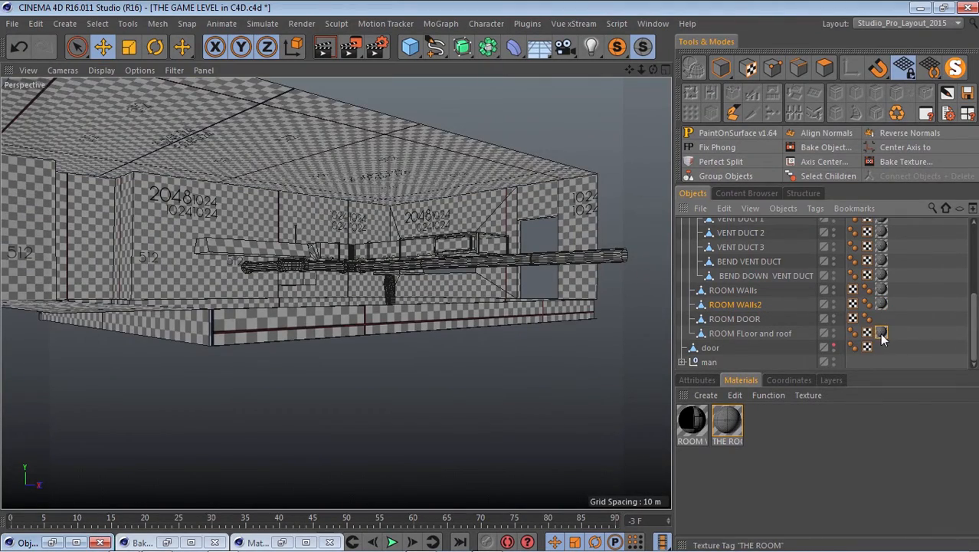
{"action": "scroll", "coordinate": [344, 129], "scroll_direction": "up", "scroll_amount": 5}
{"action": "scroll", "coordinate": [430, 158], "scroll_direction": "down", "scroll_amount": 5}
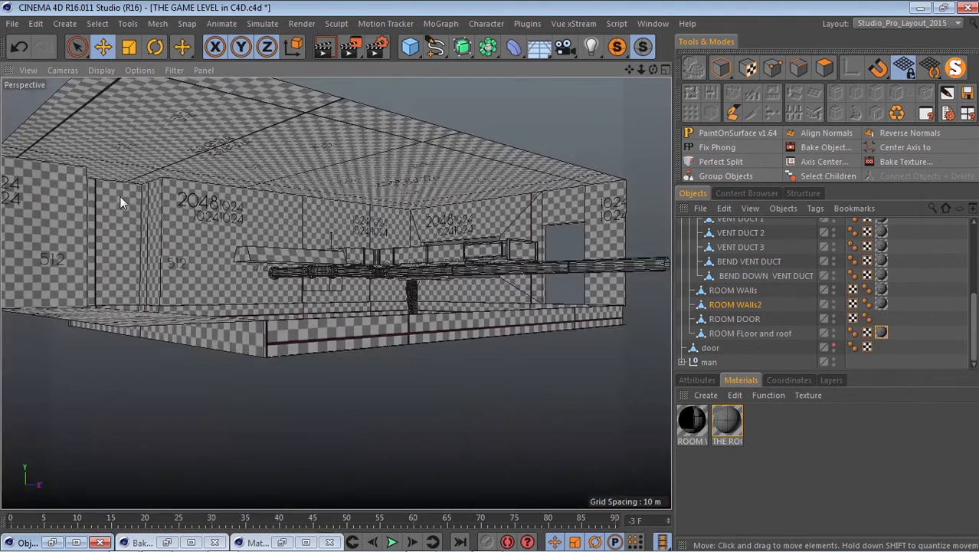
{"action": "scroll", "coordinate": [120, 197], "scroll_direction": "up", "scroll_amount": 5}
{"action": "scroll", "coordinate": [258, 129], "scroll_direction": "down", "scroll_amount": 4}
Set the texture tag of ROOM FLoor and roof to 0.1 tiles in both U and V.
{"action": "left_click", "coordinate": [881, 333]}
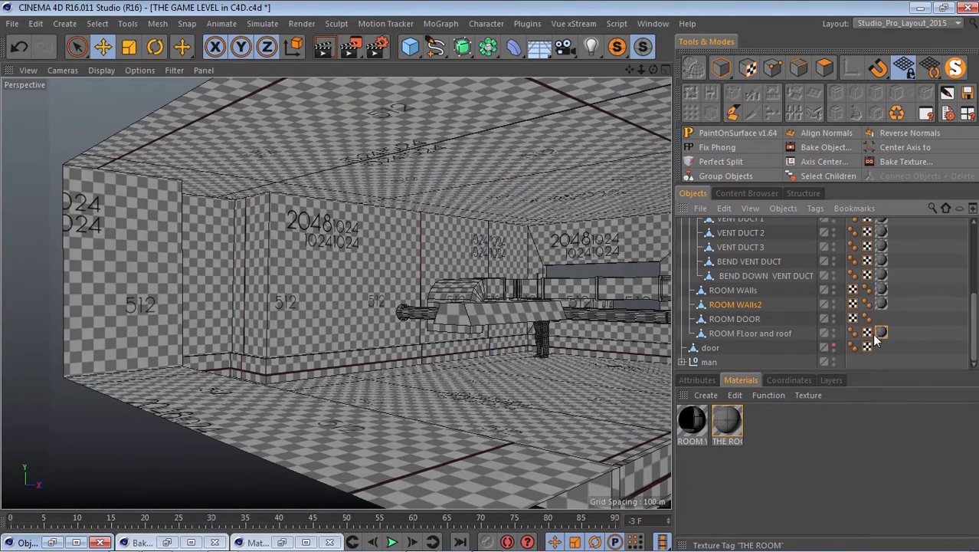
{"action": "left_click", "coordinate": [881, 333]}
{"action": "left_click", "coordinate": [695, 380]}
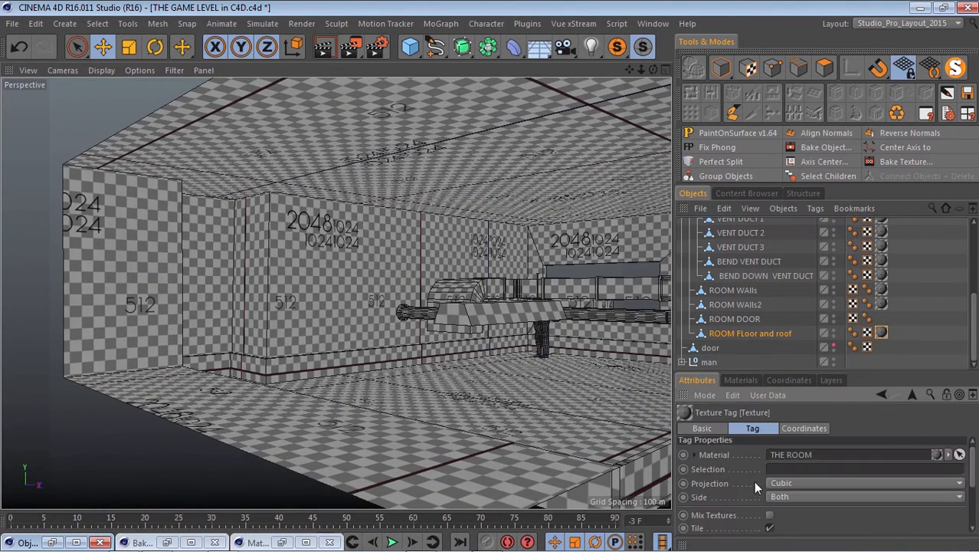
{"action": "scroll", "coordinate": [753, 480], "scroll_direction": "down", "scroll_amount": 4}
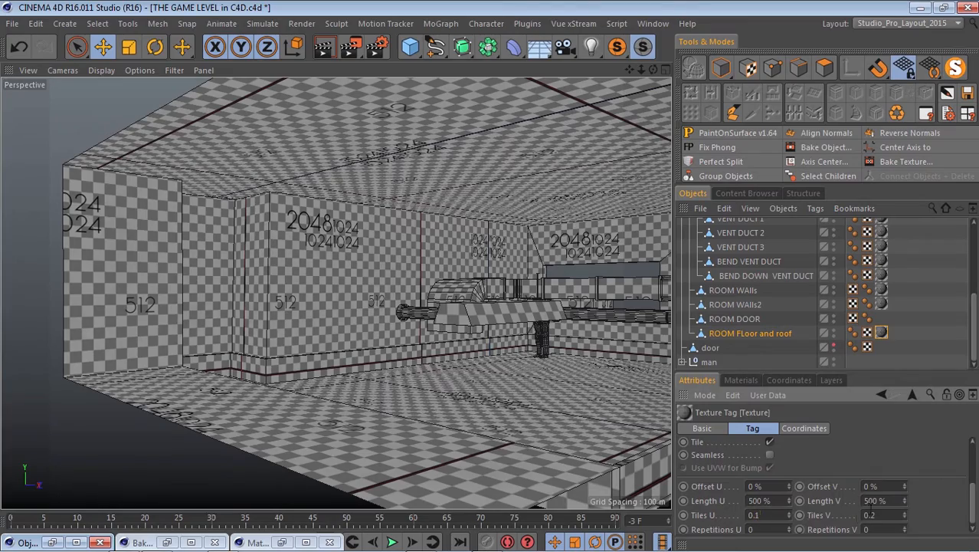
{"action": "key", "text": "BackSpace"}
{"action": "type", "text": "1"}
{"action": "key", "text": "Return"}
{"action": "scroll", "coordinate": [263, 255], "scroll_direction": "down", "scroll_amount": 4}
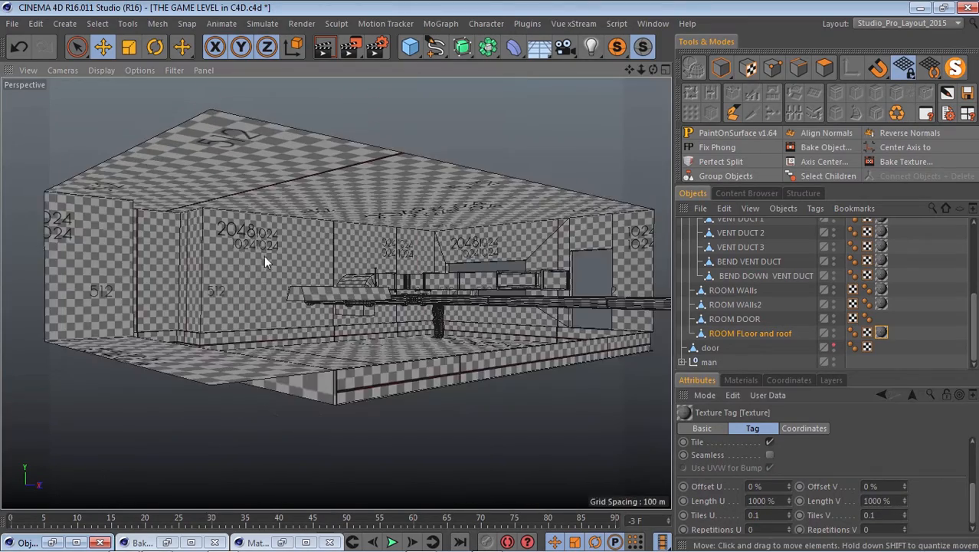
{"action": "left_click_drag", "start_coordinate": [272, 193], "coordinate": [245, 201], "text": "alt"}
{"action": "left_click_drag", "start_coordinate": [653, 70], "coordinate": [491, 276]}
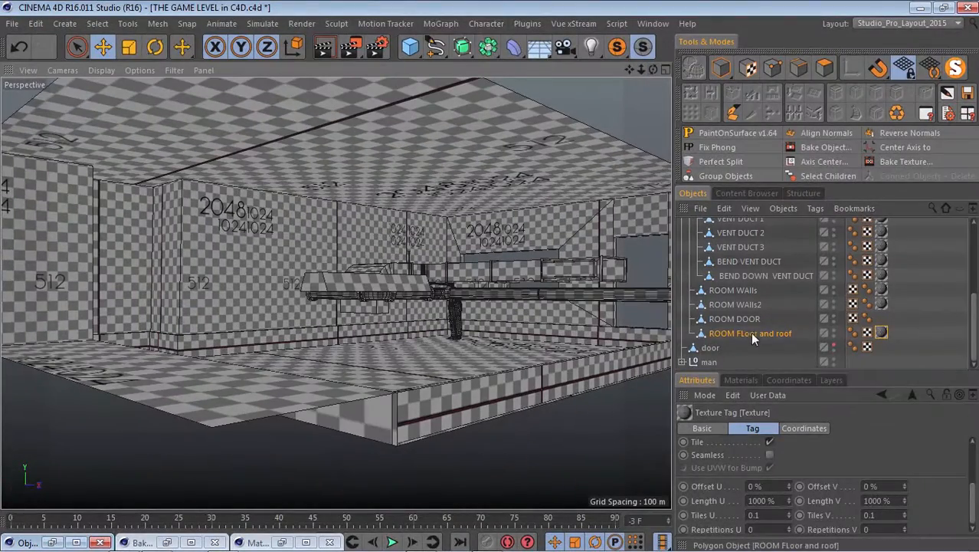
Move ROOM DOOR below ROOM FLoor and roof in the hierarchy and check the textured room.
{"action": "left_click_drag", "start_coordinate": [743, 319], "coordinate": [746, 338]}
{"action": "scroll", "coordinate": [282, 256], "scroll_direction": "down", "scroll_amount": 4}
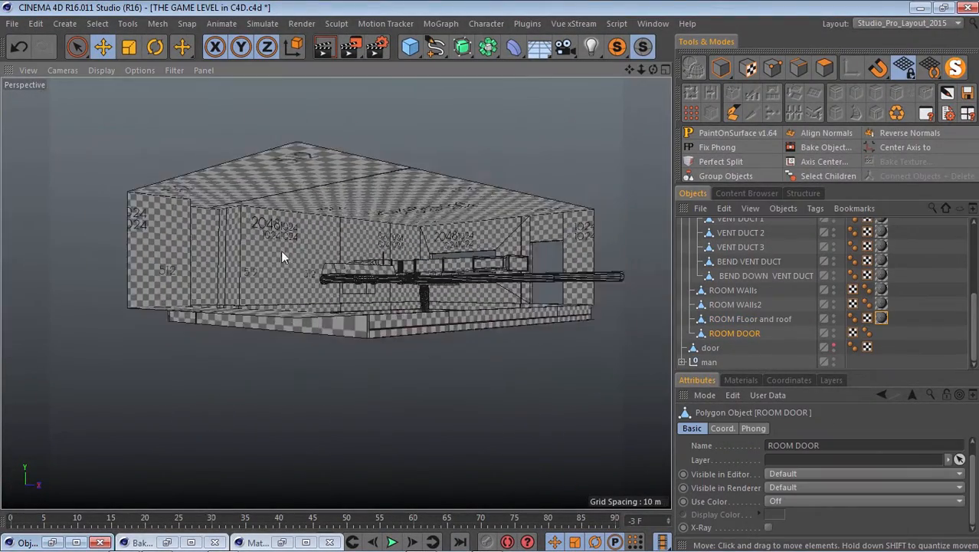
{"action": "scroll", "coordinate": [483, 328], "scroll_direction": "up", "scroll_amount": 6}
{"action": "left_click_drag", "start_coordinate": [483, 329], "coordinate": [597, 246], "text": "alt"}
{"action": "scroll", "coordinate": [376, 299], "scroll_direction": "down", "scroll_amount": 5}
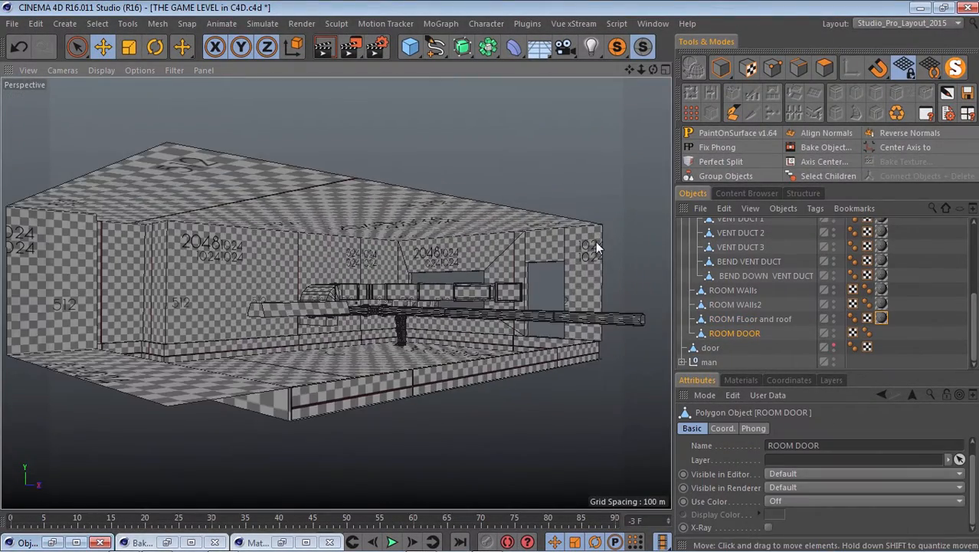
{"action": "scroll", "coordinate": [241, 278], "scroll_direction": "up", "scroll_amount": 3}
{"action": "scroll", "coordinate": [242, 278], "scroll_direction": "down", "scroll_amount": 4}
{"action": "scroll", "coordinate": [137, 252], "scroll_direction": "up", "scroll_amount": 2}
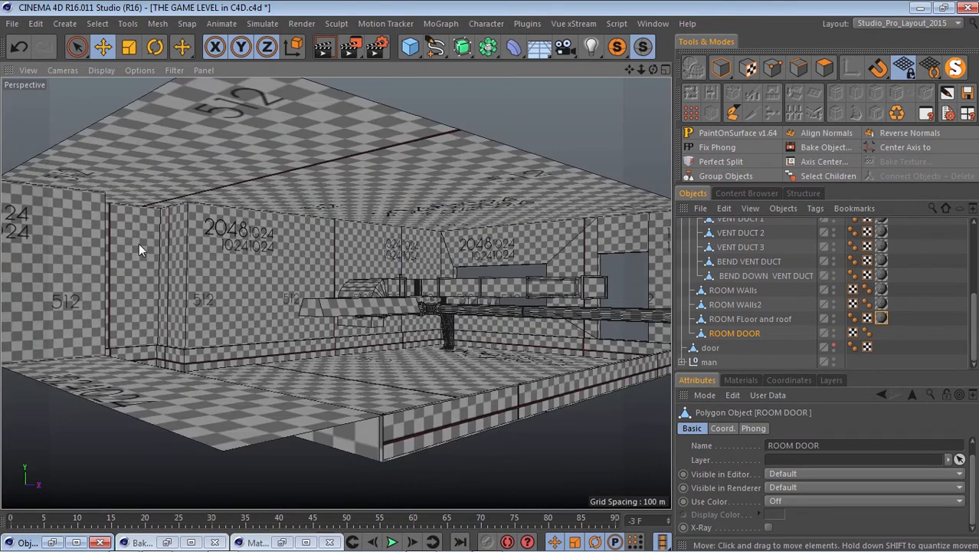
Select the wall, floor and roof, vent duct and pipe objects together in the hierarchy.
{"action": "left_click", "coordinate": [754, 318]}
{"action": "left_click", "coordinate": [745, 290], "text": "shift"}
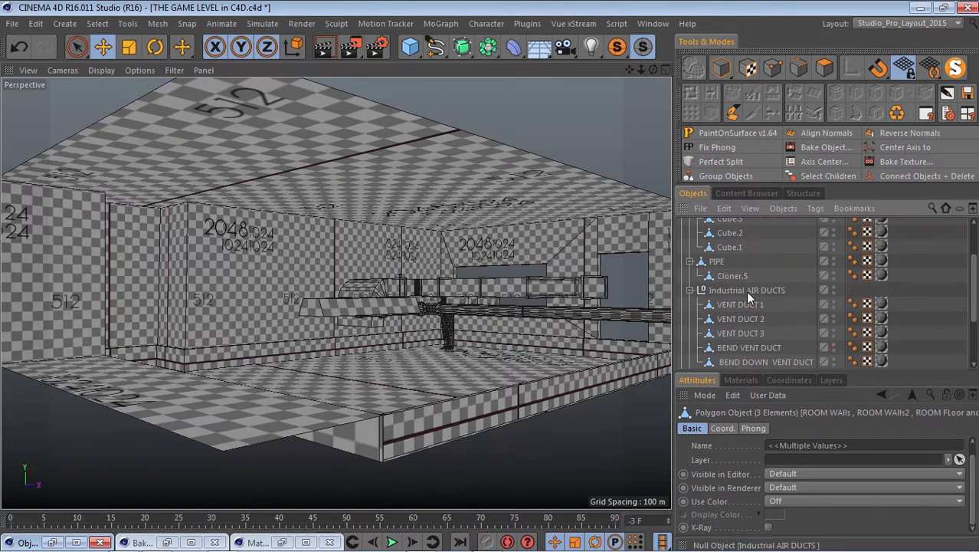
{"action": "left_click", "coordinate": [749, 264], "text": "shift"}
{"action": "left_click", "coordinate": [748, 249], "text": "shift"}
{"action": "scroll", "coordinate": [750, 291], "scroll_direction": "up", "scroll_amount": 2}
{"action": "left_click", "coordinate": [742, 304], "text": "shift"}
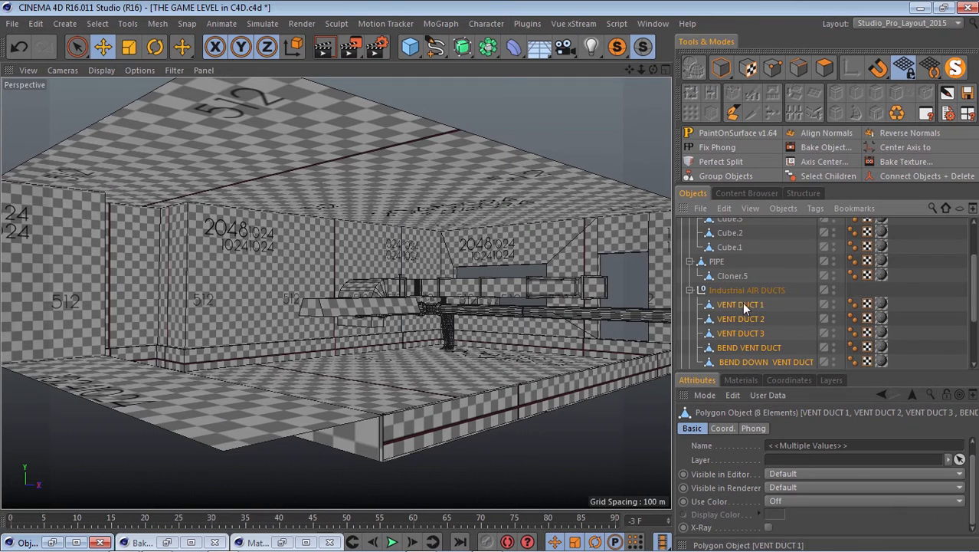
{"action": "scroll", "coordinate": [743, 304], "scroll_direction": "down", "scroll_amount": 2}
{"action": "scroll", "coordinate": [747, 306], "scroll_direction": "up", "scroll_amount": 2}
{"action": "left_click", "coordinate": [731, 277], "text": "shift"}
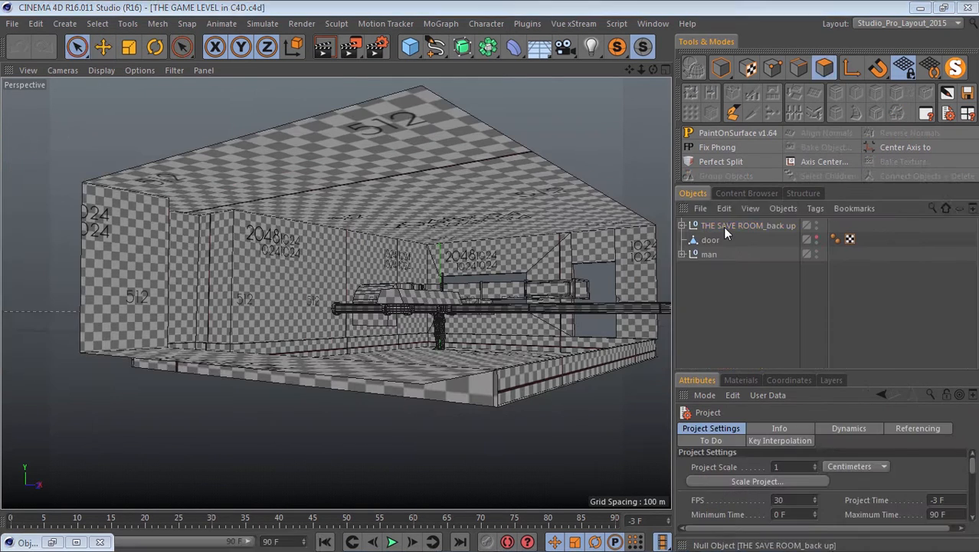
Duplicate the THE SAVE ROOM_back up group and hide the original group.
{"action": "left_click", "coordinate": [726, 226]}
{"action": "left_click", "coordinate": [828, 238]}
{"action": "left_click", "coordinate": [823, 237]}
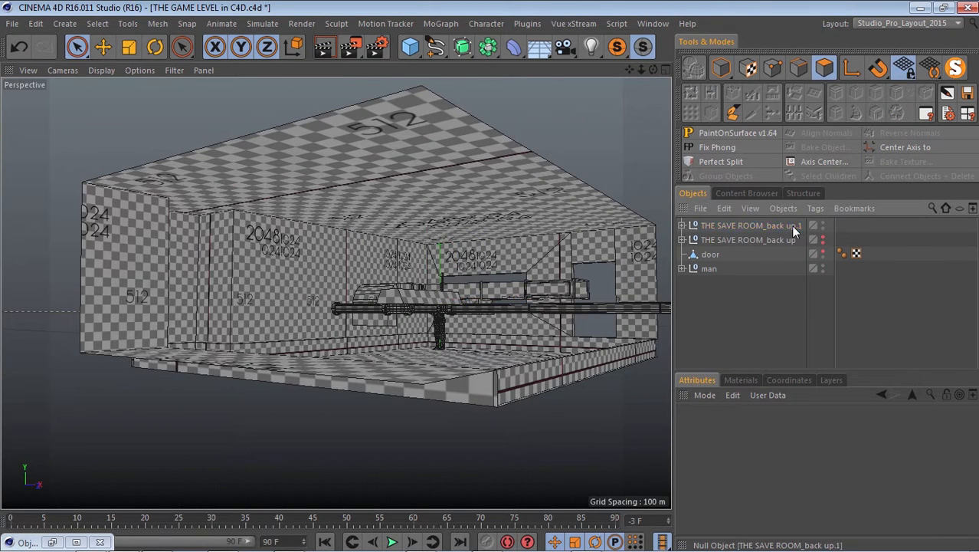
Rename the duplicated group THE SAVE ROOM and clear the selection.
{"action": "double_click", "coordinate": [790, 225]}
{"action": "key", "text": "BackSpace"}
{"action": "key", "text": "BackSpace"}
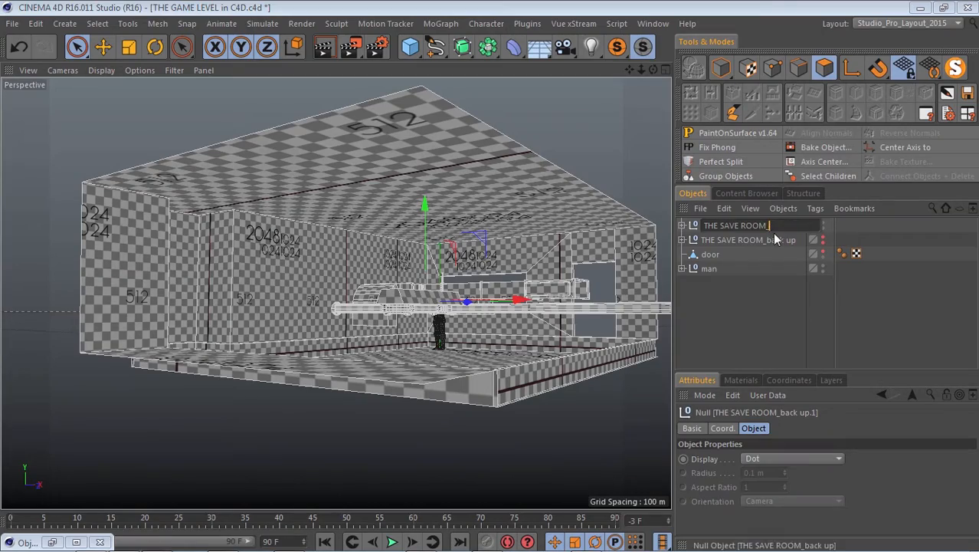
{"action": "key", "text": "Return"}
{"action": "left_click", "coordinate": [737, 316]}
Expand THE SAVE ROOM and its Industrial AIR DUCTS group and look closely at the ducts in the room.
{"action": "right_click_drag", "start_coordinate": [429, 257], "coordinate": [648, 70], "text": "alt"}
{"action": "left_click_drag", "start_coordinate": [567, 146], "coordinate": [366, 220], "text": "alt"}
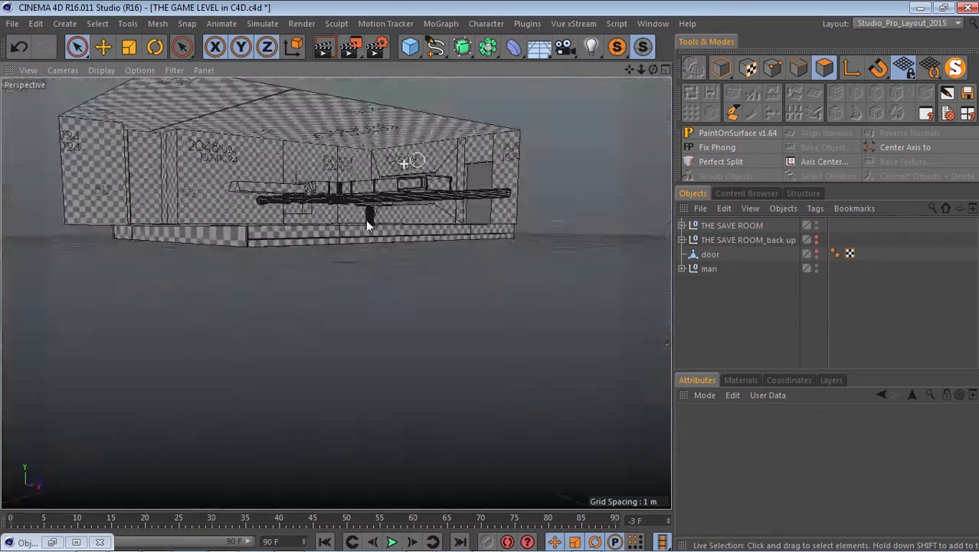
{"action": "right_click_drag", "start_coordinate": [365, 220], "coordinate": [437, 157], "text": "alt"}
{"action": "left_click_drag", "start_coordinate": [438, 157], "coordinate": [506, 195], "text": "alt"}
{"action": "right_click_drag", "start_coordinate": [506, 195], "coordinate": [228, 210], "text": "alt"}
{"action": "left_click_drag", "start_coordinate": [227, 210], "coordinate": [330, 249], "text": "alt"}
{"action": "left_click", "coordinate": [681, 226]}
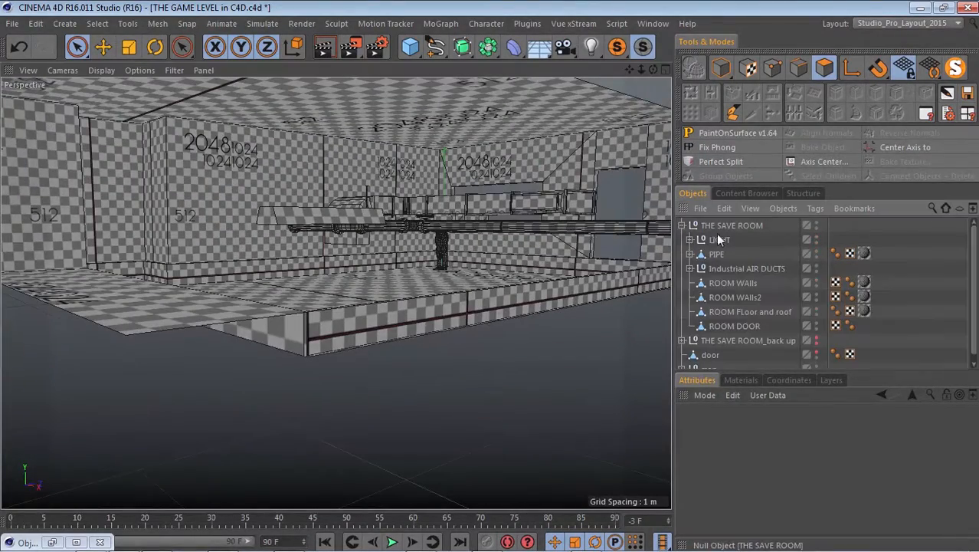
{"action": "left_click", "coordinate": [690, 268]}
{"action": "scroll", "coordinate": [503, 199], "scroll_direction": "up", "scroll_amount": 5}
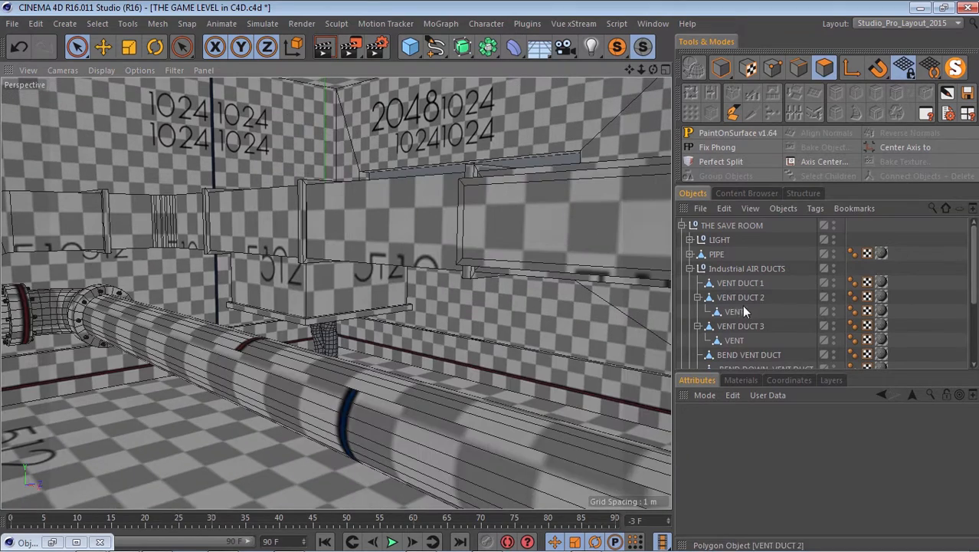
Inspect VENT DUCT 3, VENT DUCT 2 and their separate VENT child objects by selecting them in the hierarchy.
{"action": "left_click", "coordinate": [740, 326]}
{"action": "left_click", "coordinate": [734, 340]}
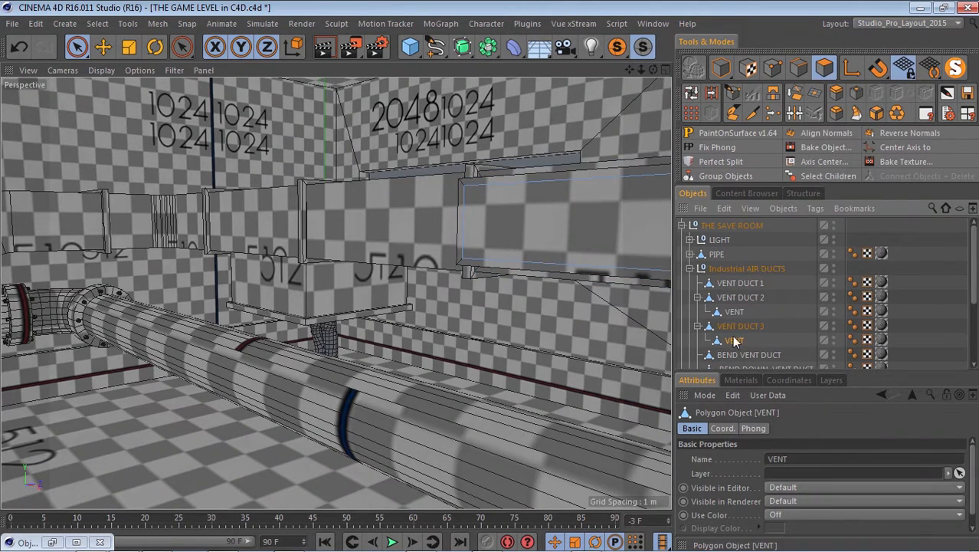
{"action": "left_click", "coordinate": [736, 296]}
{"action": "right_click_drag", "start_coordinate": [193, 333], "coordinate": [472, 392], "text": "alt"}
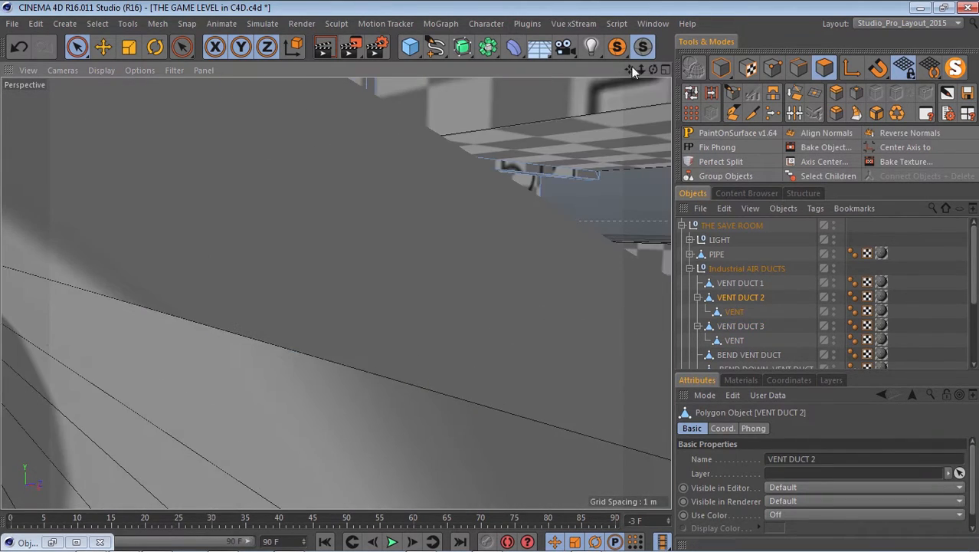
{"action": "left_click_drag", "start_coordinate": [631, 70], "coordinate": [489, 273]}
{"action": "left_click_drag", "start_coordinate": [653, 70], "coordinate": [537, 284]}
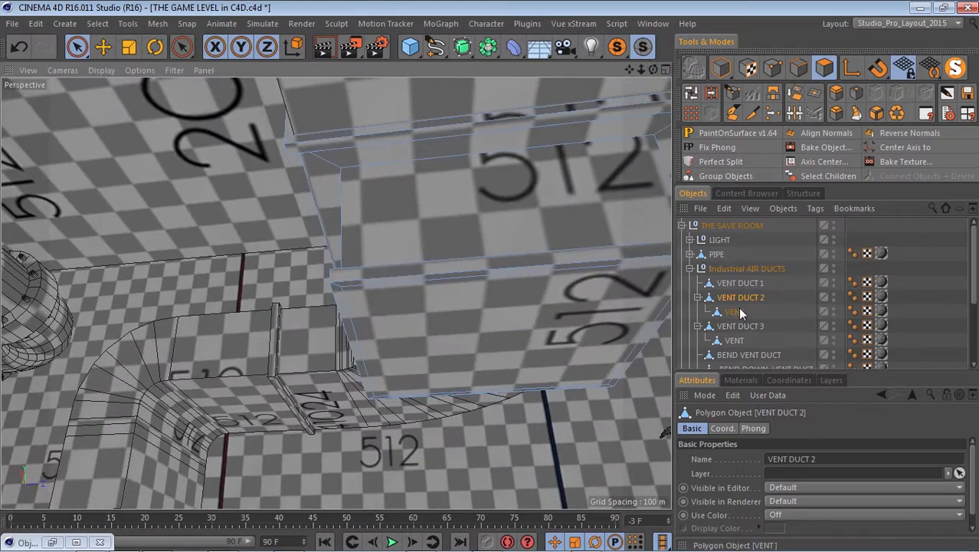
{"action": "left_click", "coordinate": [733, 311]}
Expand the PIPE object and the LIGHT group to show their child objects.
{"action": "left_click", "coordinate": [688, 269]}
{"action": "left_click", "coordinate": [689, 269]}
{"action": "left_click", "coordinate": [690, 254]}
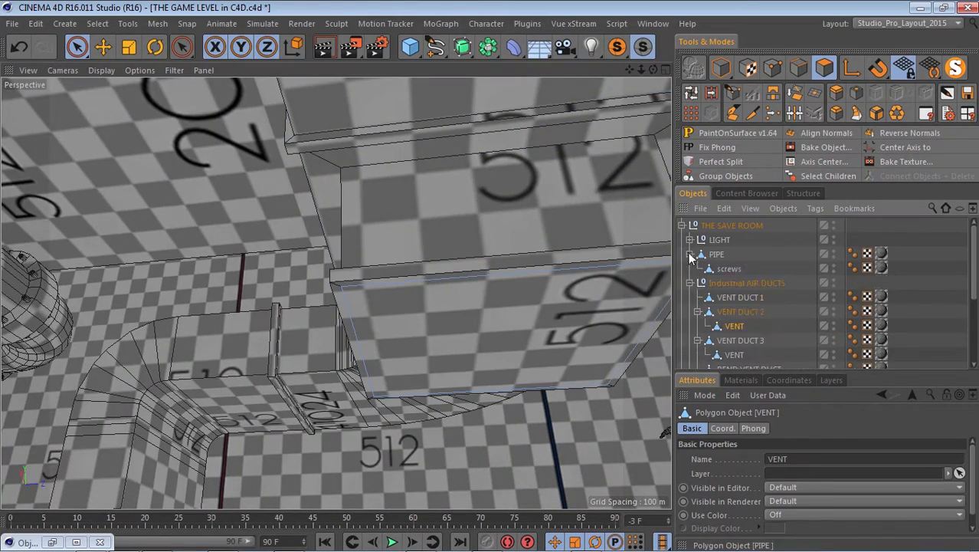
{"action": "left_click", "coordinate": [690, 240]}
Inspect the light fixture inside the room and select its Cube housing as an object in Model mode.
{"action": "left_click_drag", "start_coordinate": [642, 70], "coordinate": [491, 275]}
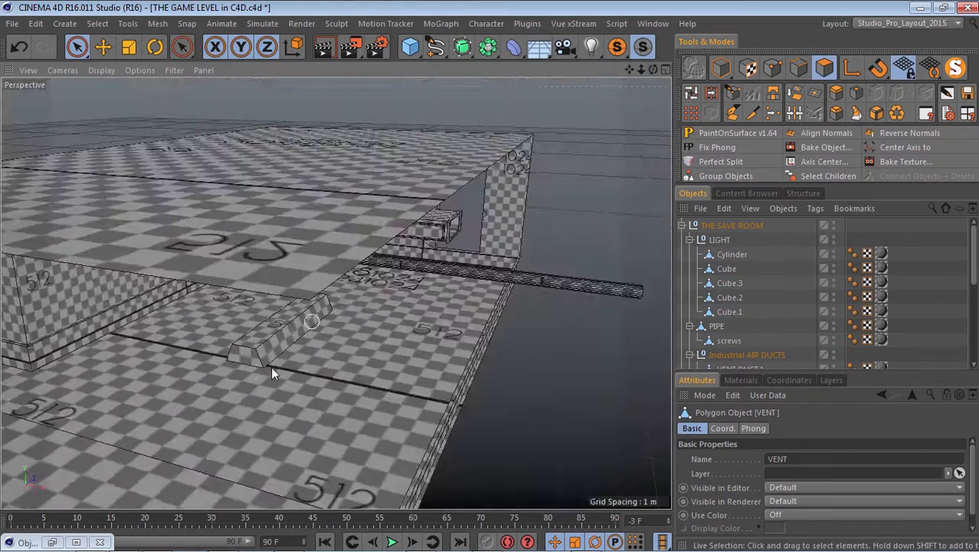
{"action": "right_click_drag", "start_coordinate": [270, 366], "coordinate": [429, 366], "text": "alt"}
{"action": "left_click_drag", "start_coordinate": [654, 70], "coordinate": [490, 276]}
{"action": "left_click_drag", "start_coordinate": [35, 188], "coordinate": [214, 232], "text": "alt"}
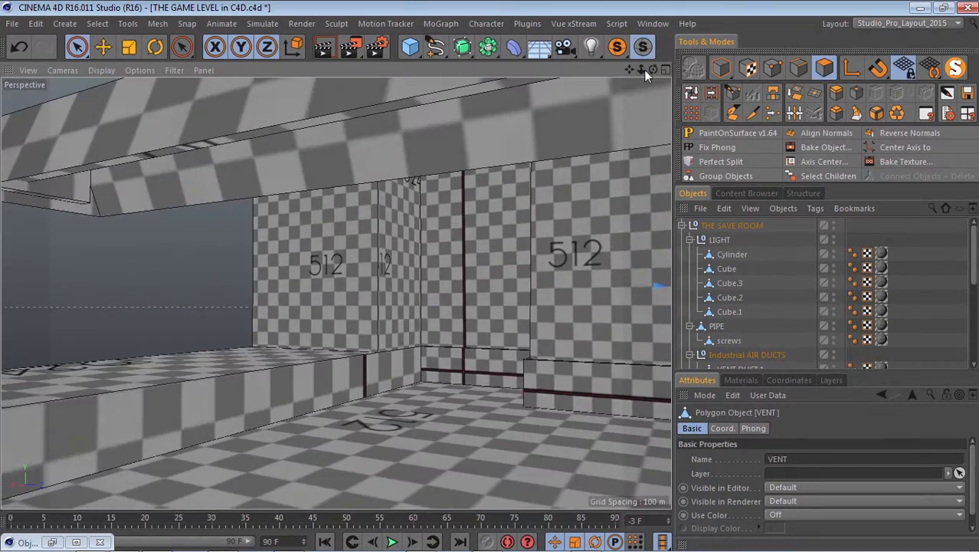
{"action": "left_click_drag", "start_coordinate": [643, 70], "coordinate": [606, 309]}
{"action": "right_click_drag", "start_coordinate": [426, 321], "coordinate": [536, 323], "text": "alt"}
{"action": "left_click_drag", "start_coordinate": [523, 289], "coordinate": [497, 276], "text": "alt"}
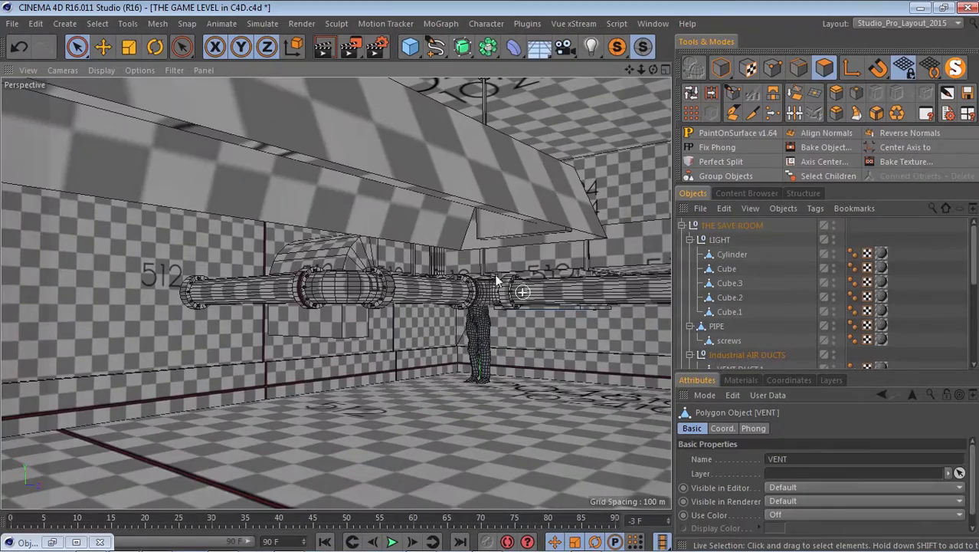
{"action": "left_click", "coordinate": [721, 67]}
{"action": "left_click", "coordinate": [523, 230]}
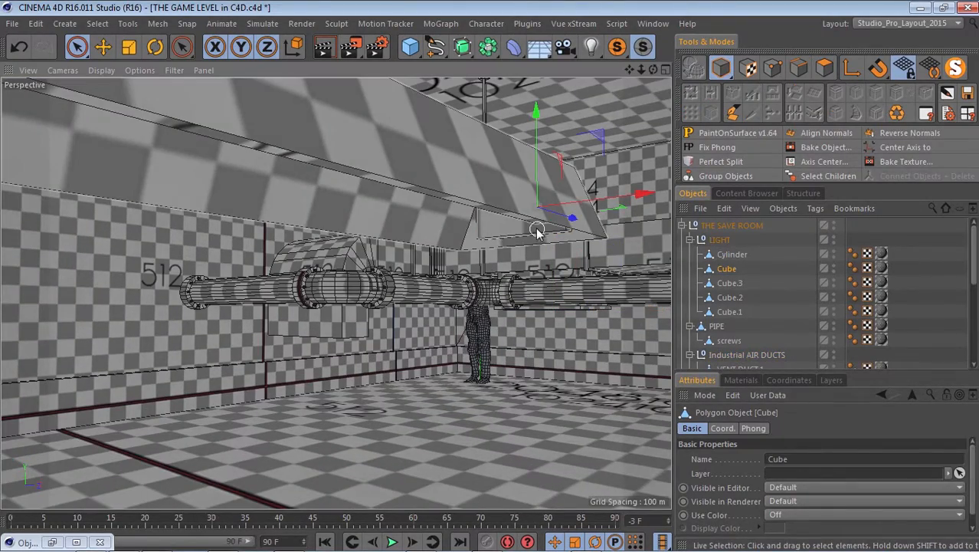
Delete the selected Cube housing from the LIGHT group.
{"action": "key", "text": "Delete"}
{"action": "scroll", "coordinate": [475, 258], "scroll_direction": "down", "scroll_amount": 3}
{"action": "left_click_drag", "start_coordinate": [475, 257], "coordinate": [439, 292], "text": "alt"}
{"action": "scroll", "coordinate": [439, 293], "scroll_direction": "down", "scroll_amount": 4}
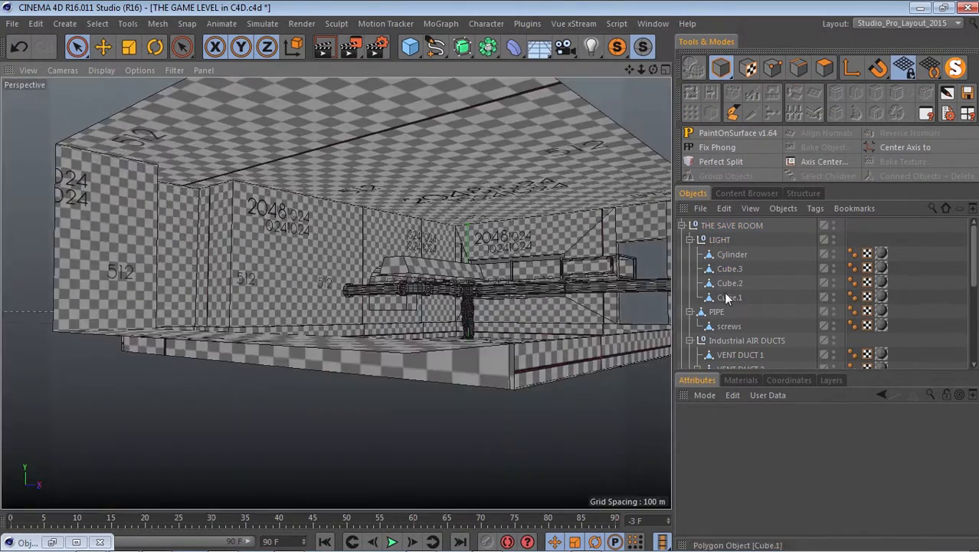
Select all objects in the LIGHT group, then add PIPE with its screws to the selection.
{"action": "right_click_drag", "start_coordinate": [613, 295], "coordinate": [681, 293], "text": "alt"}
{"action": "left_click_drag", "start_coordinate": [760, 252], "coordinate": [684, 308]}
{"action": "scroll", "coordinate": [742, 291], "scroll_direction": "down", "scroll_amount": 2}
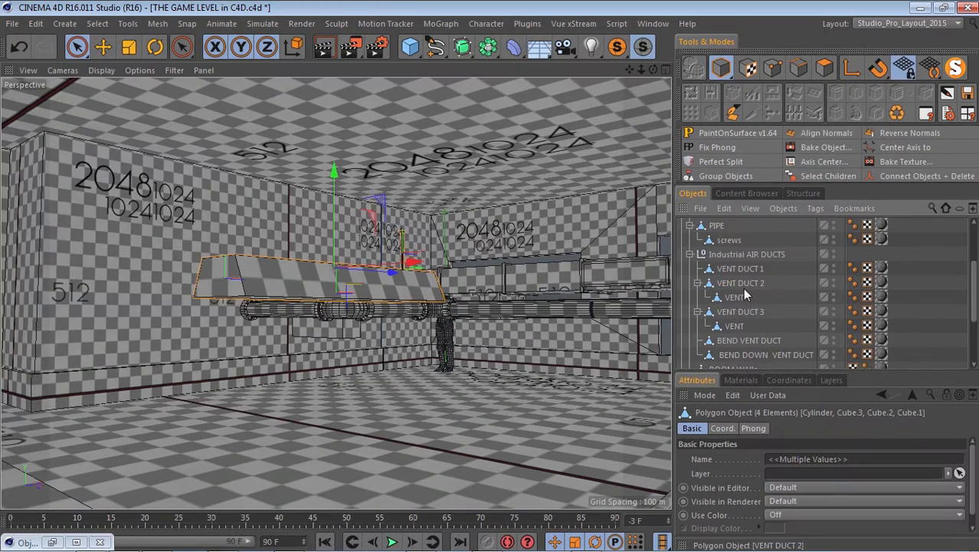
{"action": "scroll", "coordinate": [742, 289], "scroll_direction": "up", "scroll_amount": 2}
{"action": "left_click", "coordinate": [717, 312], "text": "ctrl"}
{"action": "scroll", "coordinate": [422, 325], "scroll_direction": "up", "scroll_amount": 4}
{"action": "left_click_drag", "start_coordinate": [422, 325], "coordinate": [414, 243], "text": "alt"}
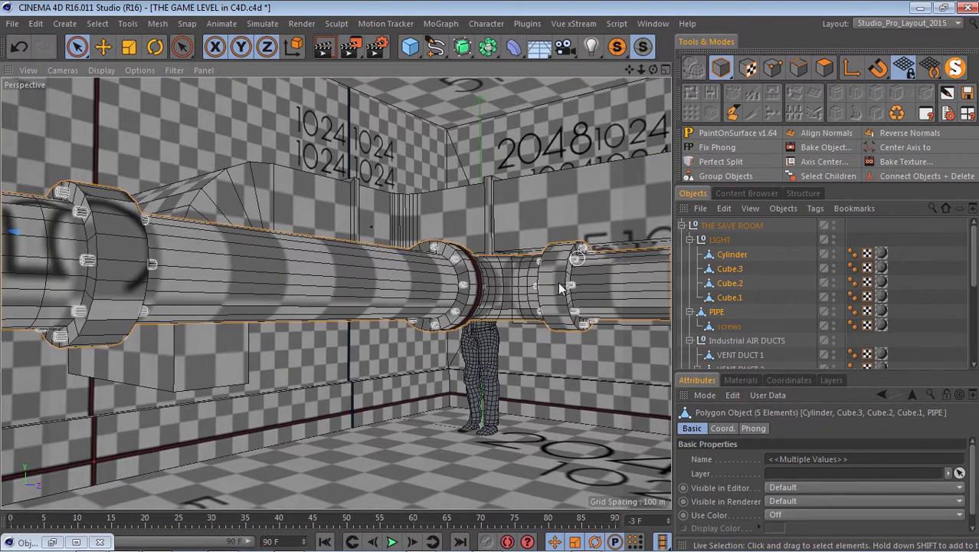
{"action": "scroll", "coordinate": [740, 326], "scroll_direction": "down", "scroll_amount": 3}
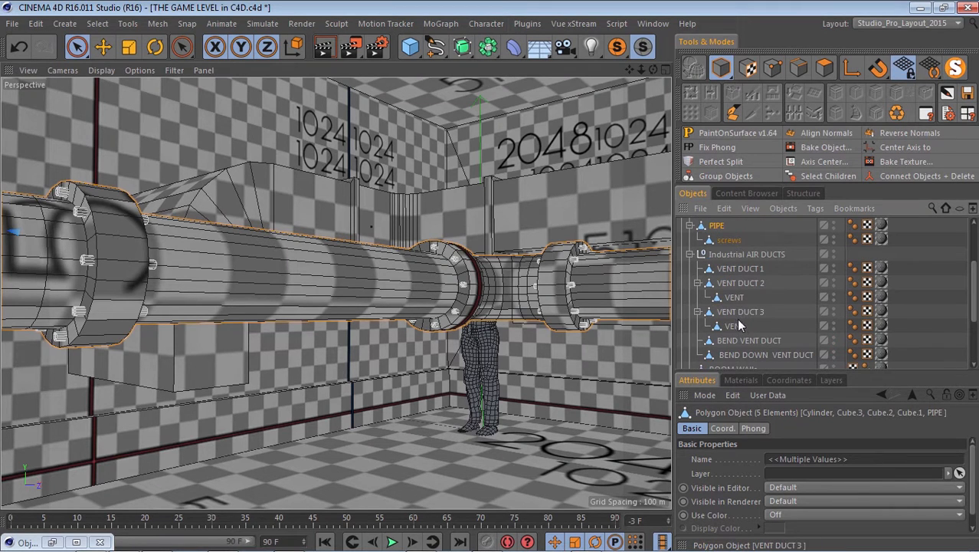
Extend the selection to all air ducts and vents, ROOM WAlls, ROOM WAlls2, and ROOM FLoor and roof, leaving out ROOM DOOR.
{"action": "left_click_drag", "start_coordinate": [779, 267], "coordinate": [708, 273], "text": "shift"}
{"action": "scroll", "coordinate": [747, 271], "scroll_direction": "up", "scroll_amount": 3}
{"action": "scroll", "coordinate": [753, 275], "scroll_direction": "down", "scroll_amount": 3}
{"action": "left_click_drag", "start_coordinate": [786, 288], "coordinate": [701, 320], "text": "shift"}
{"action": "scroll", "coordinate": [752, 305], "scroll_direction": "up", "scroll_amount": 5}
{"action": "scroll", "coordinate": [475, 316], "scroll_direction": "down", "scroll_amount": 8}
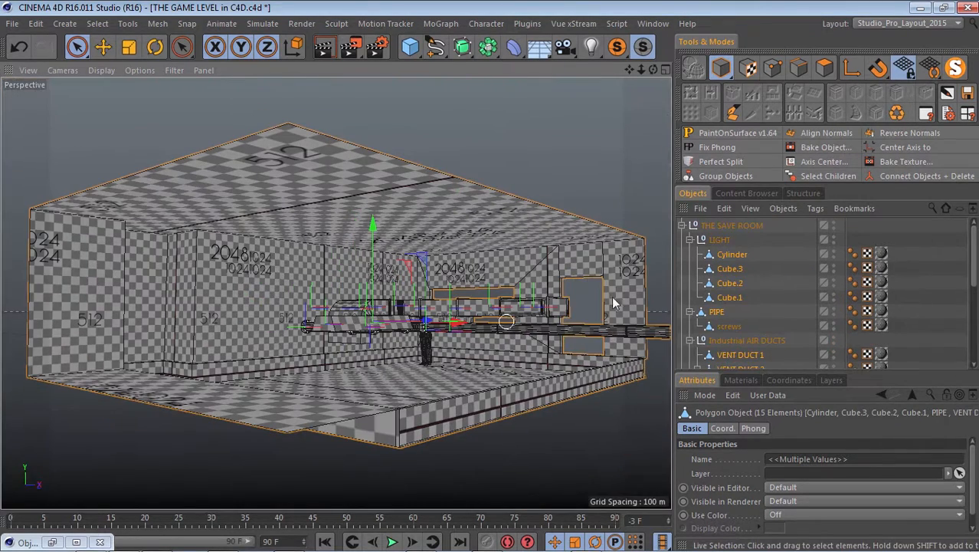
{"action": "left_click", "coordinate": [681, 225]}
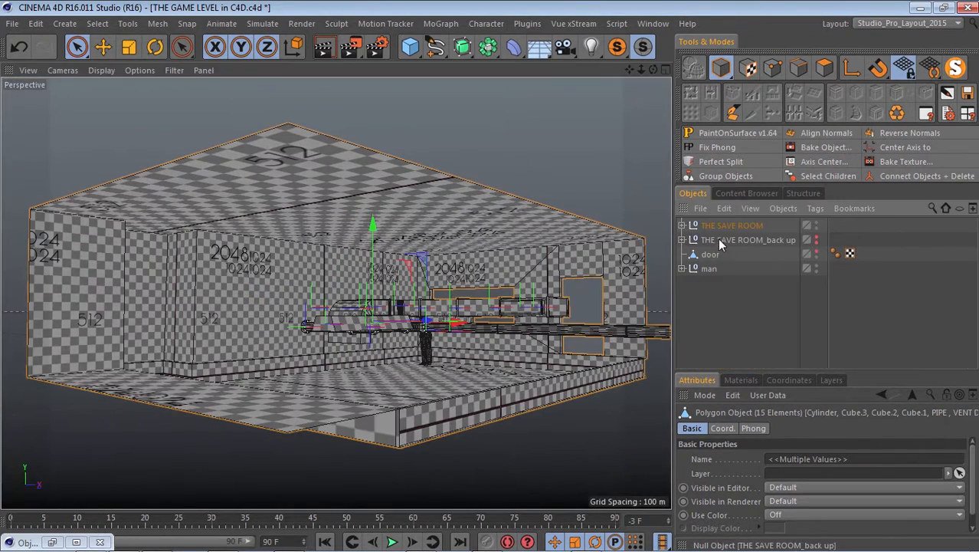
{"action": "scroll", "coordinate": [534, 318], "scroll_direction": "up", "scroll_amount": 3}
{"action": "left_click", "coordinate": [682, 226]}
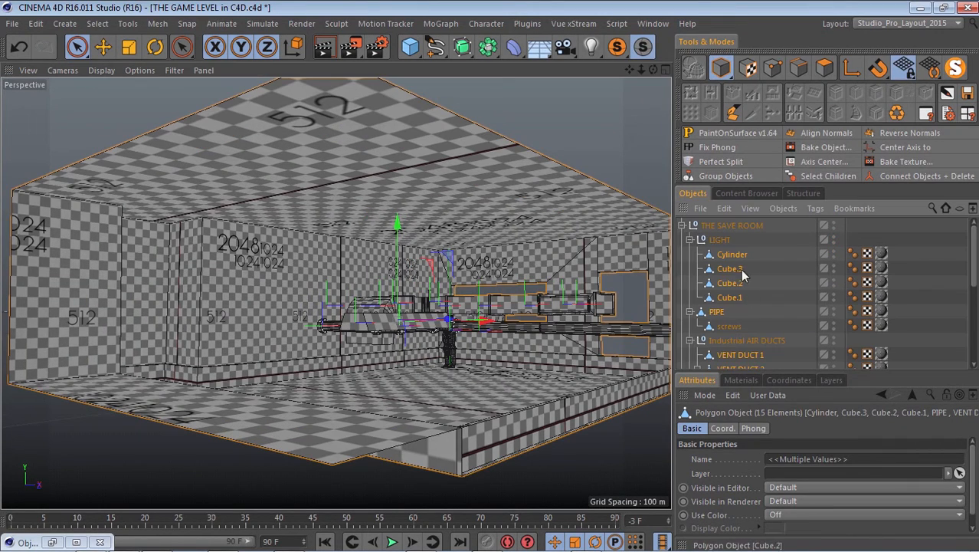
Open Bake Object for the selected room parts and widen its window to show the full output path.
{"action": "left_click", "coordinate": [815, 147]}
{"action": "left_click_drag", "start_coordinate": [817, 67], "coordinate": [307, 149]}
{"action": "left_click_drag", "start_coordinate": [143, 230], "coordinate": [54, 230]}
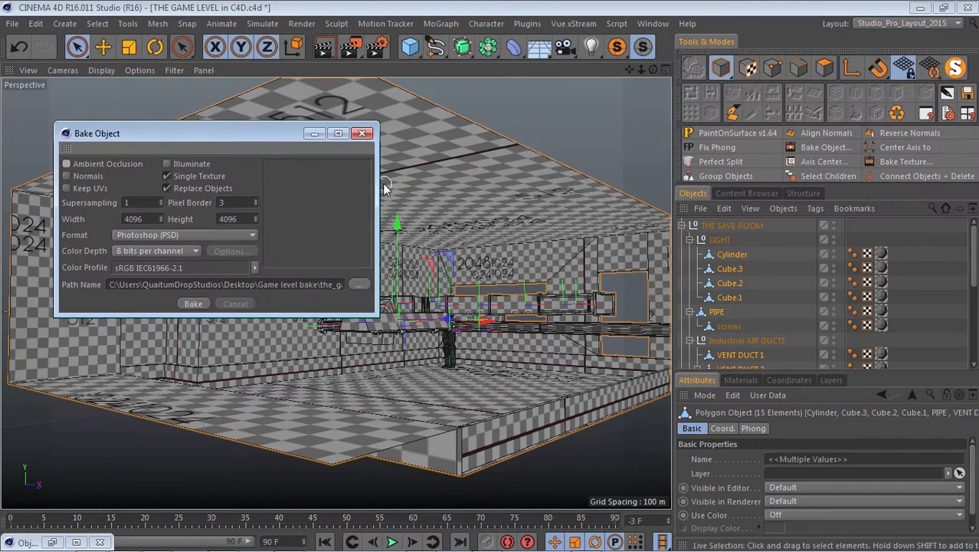
{"action": "left_click_drag", "start_coordinate": [470, 179], "coordinate": [543, 181]}
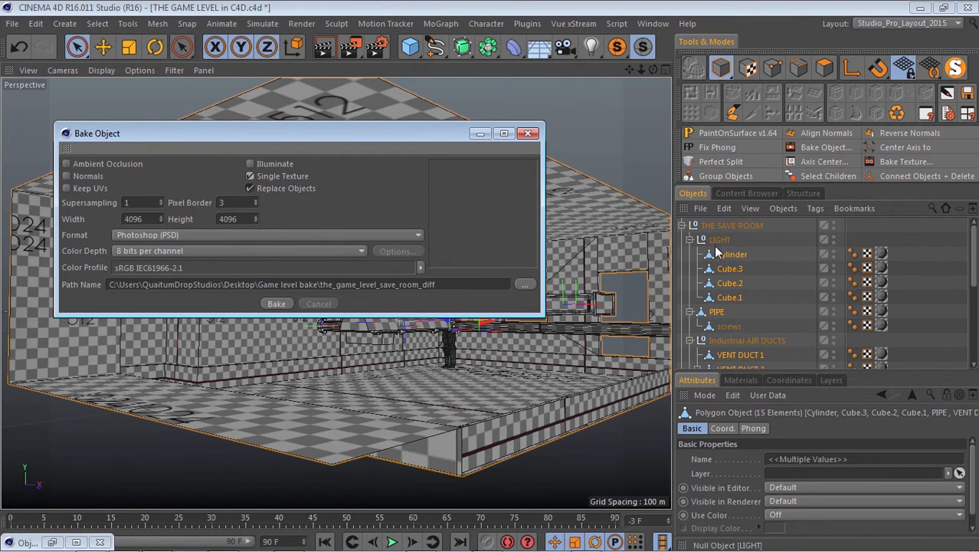
Bake the selected parts to a single 4096 x 4096 PSD texture named the_game_level_save_room_diff, replacing the original objects.
{"action": "scroll", "coordinate": [731, 360], "scroll_direction": "down", "scroll_amount": 5}
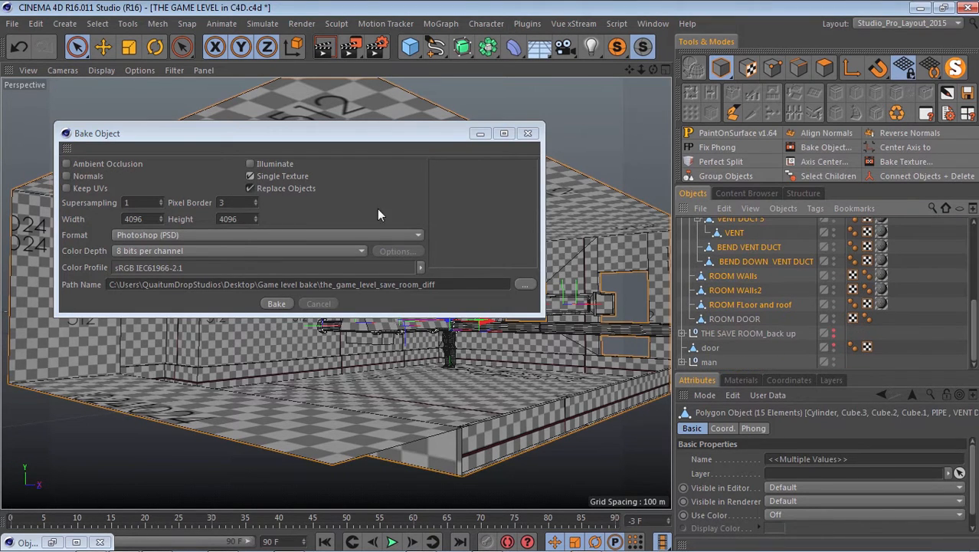
{"action": "left_click", "coordinate": [370, 170]}
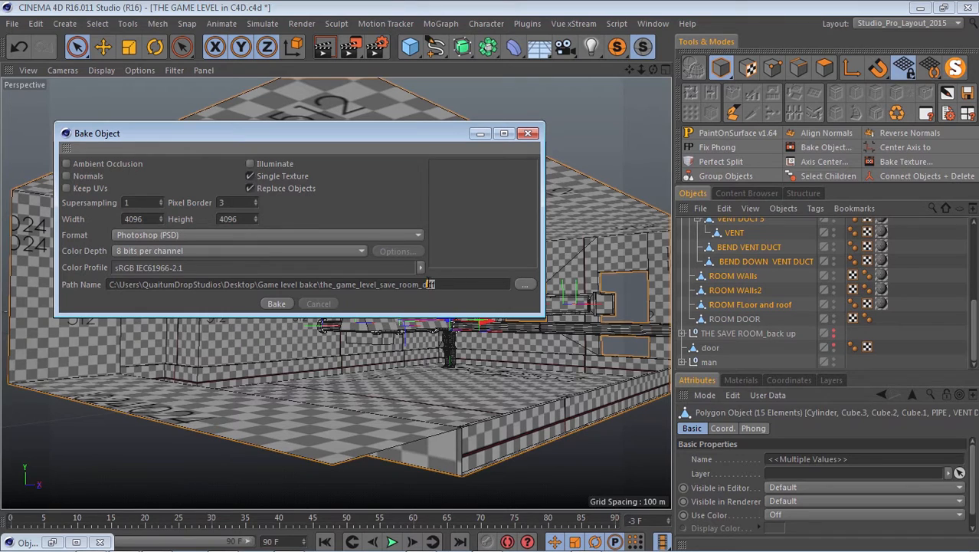
{"action": "left_click_drag", "start_coordinate": [430, 284], "coordinate": [322, 269]}
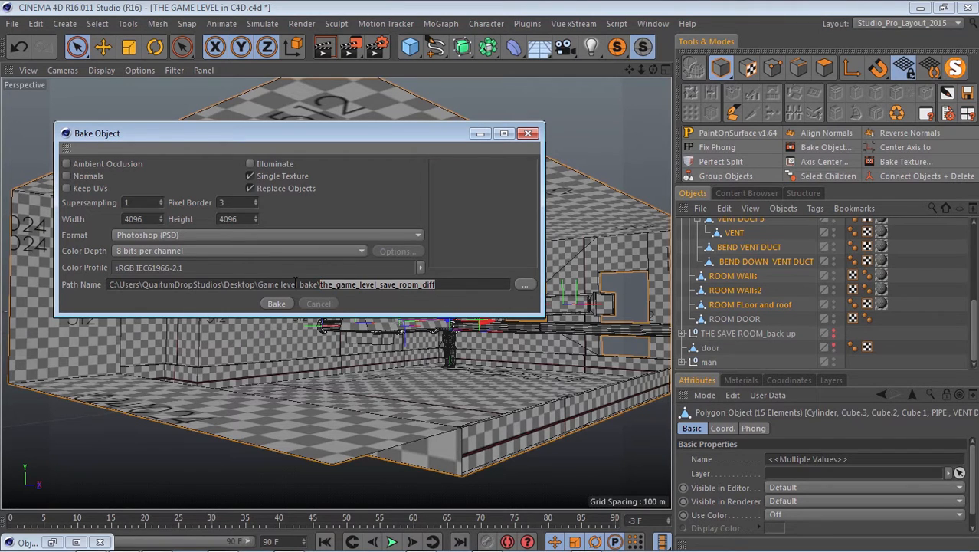
{"action": "left_click", "coordinate": [445, 285]}
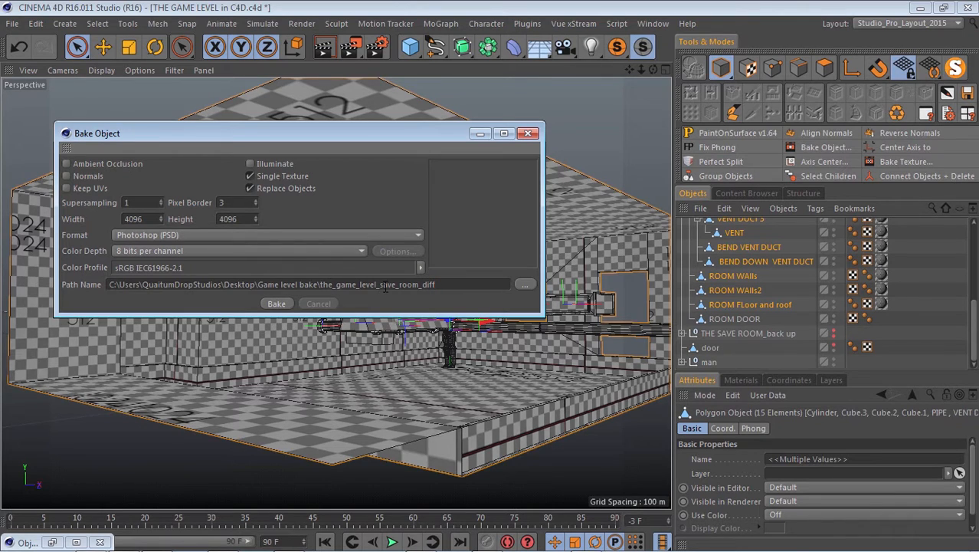
{"action": "left_click", "coordinate": [278, 305]}
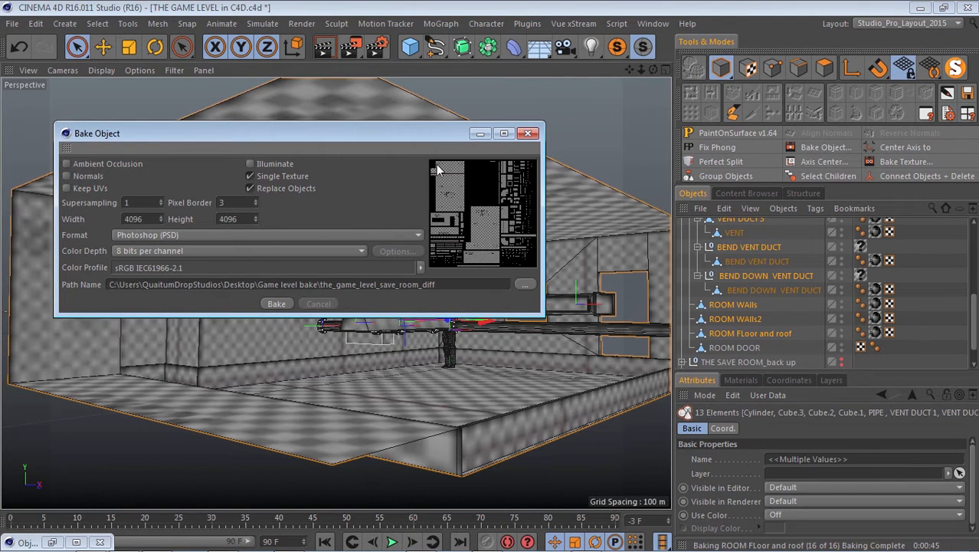
Minimise the Bake Object window and review the baked objects and their tags in the hierarchy.
{"action": "left_click", "coordinate": [480, 134]}
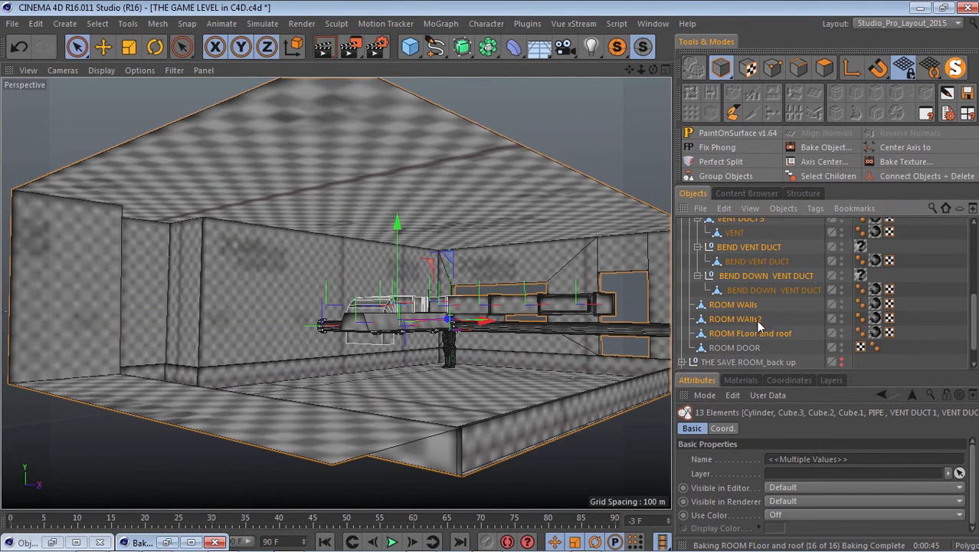
{"action": "scroll", "coordinate": [747, 295], "scroll_direction": "up", "scroll_amount": 2}
{"action": "scroll", "coordinate": [748, 282], "scroll_direction": "down", "scroll_amount": 2}
{"action": "scroll", "coordinate": [753, 280], "scroll_direction": "down", "scroll_amount": 3}
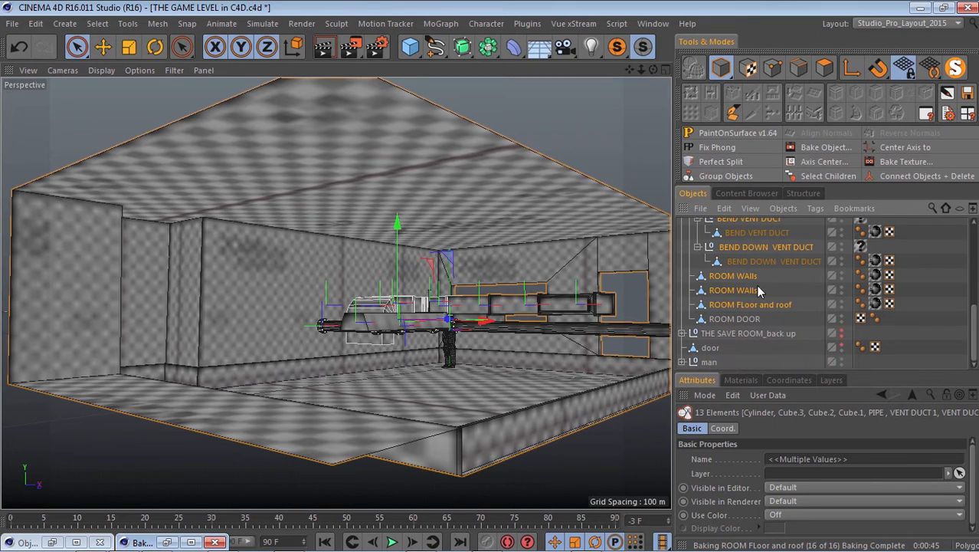
{"action": "scroll", "coordinate": [756, 275], "scroll_direction": "up", "scroll_amount": 3}
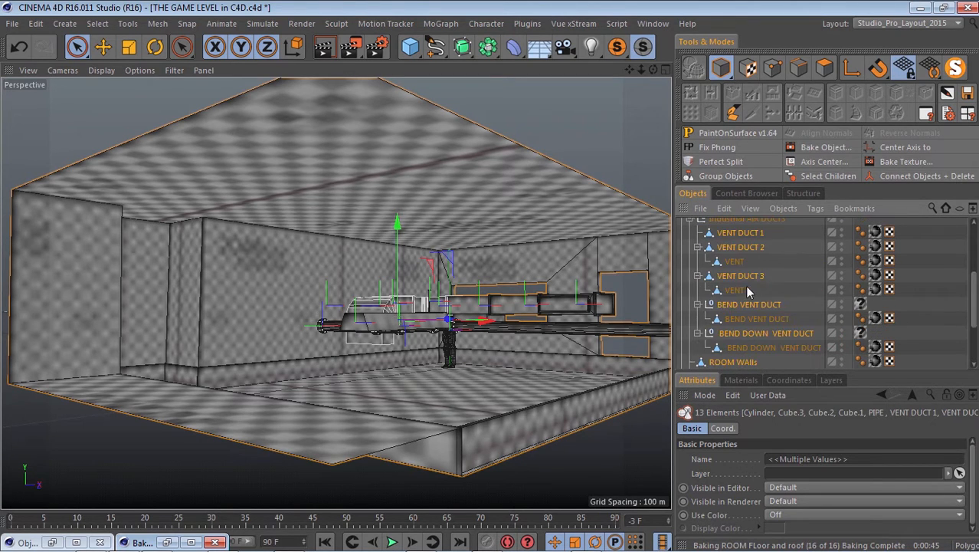
Delete the empty texture tags from the BEND VENT DUCT and BEND DOWN VENT DUCT null objects.
{"action": "left_click", "coordinate": [860, 341]}
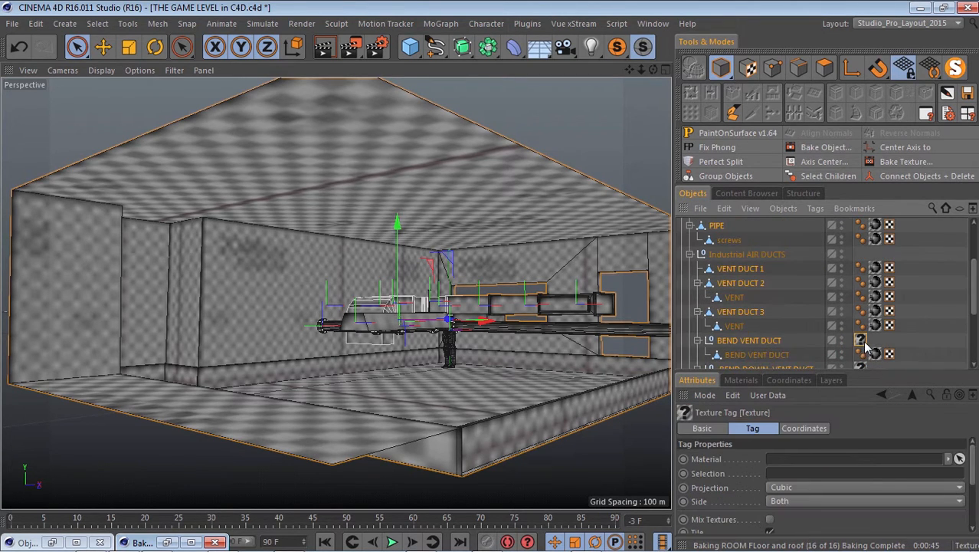
{"action": "key", "text": "Delete"}
{"action": "scroll", "coordinate": [869, 337], "scroll_direction": "down", "scroll_amount": 3}
{"action": "left_click", "coordinate": [862, 245]}
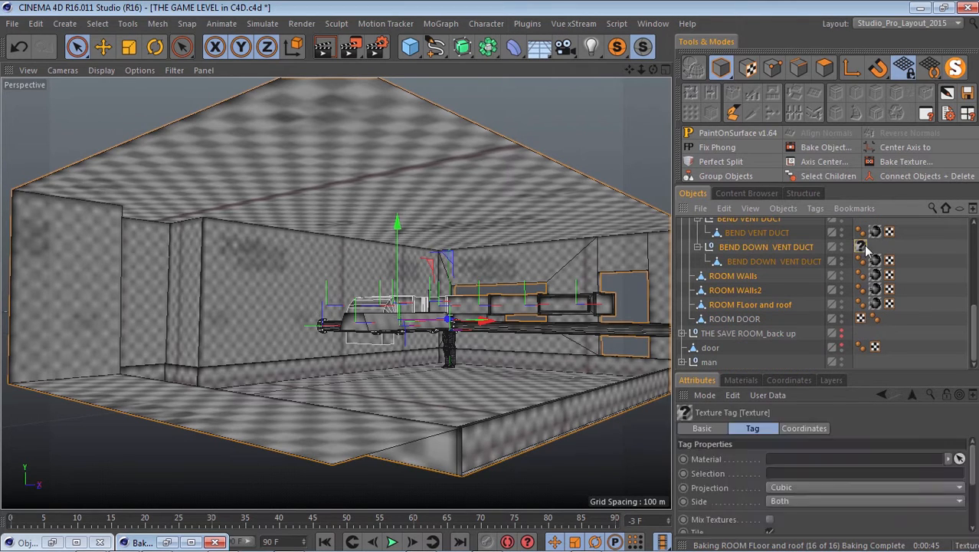
{"action": "key", "text": "Delete"}
{"action": "scroll", "coordinate": [908, 262], "scroll_direction": "up", "scroll_amount": 2}
{"action": "scroll", "coordinate": [908, 267], "scroll_direction": "up", "scroll_amount": 3}
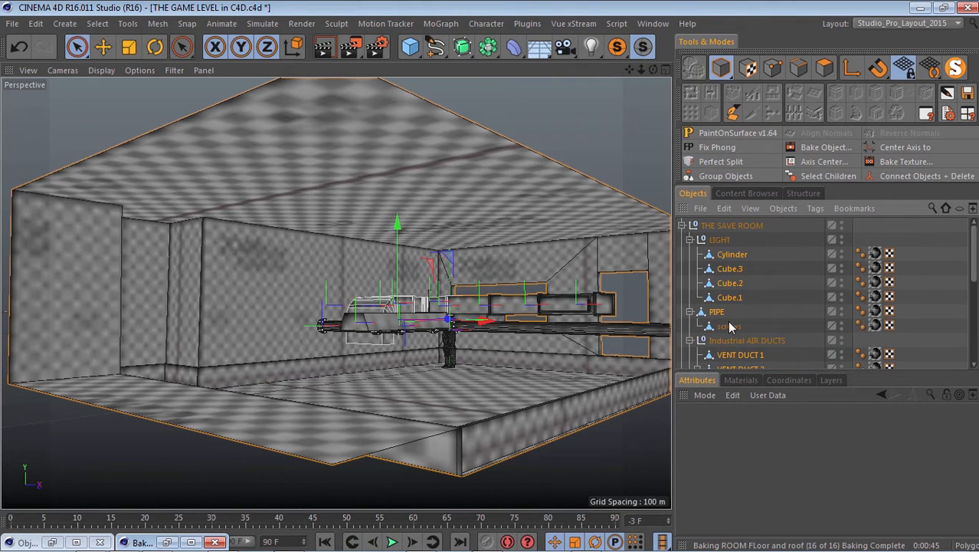
Set the baked room material's Texture Preview Size to 4096x4096 (64 MB) and minimise the Material Editor.
{"action": "left_click", "coordinate": [740, 380]}
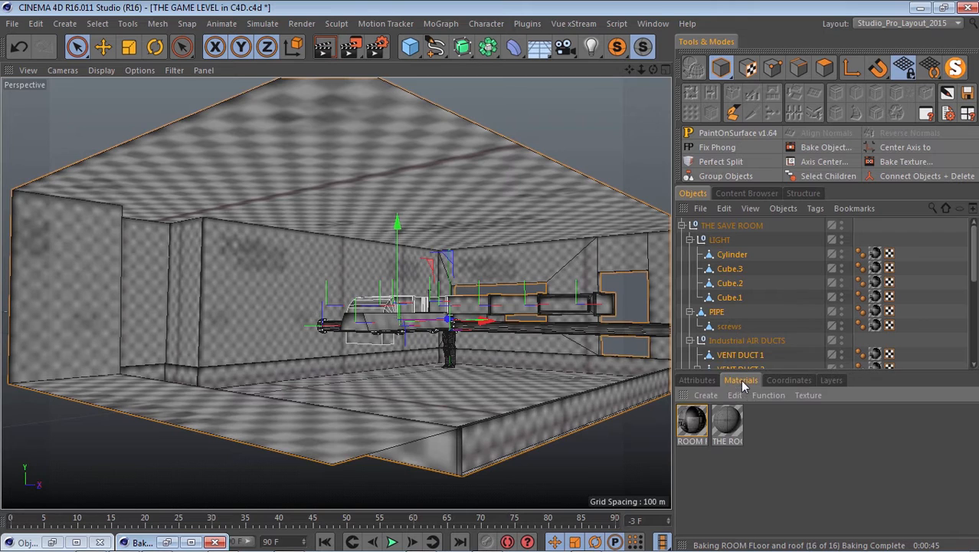
{"action": "double_click", "coordinate": [689, 423]}
{"action": "left_click", "coordinate": [388, 210]}
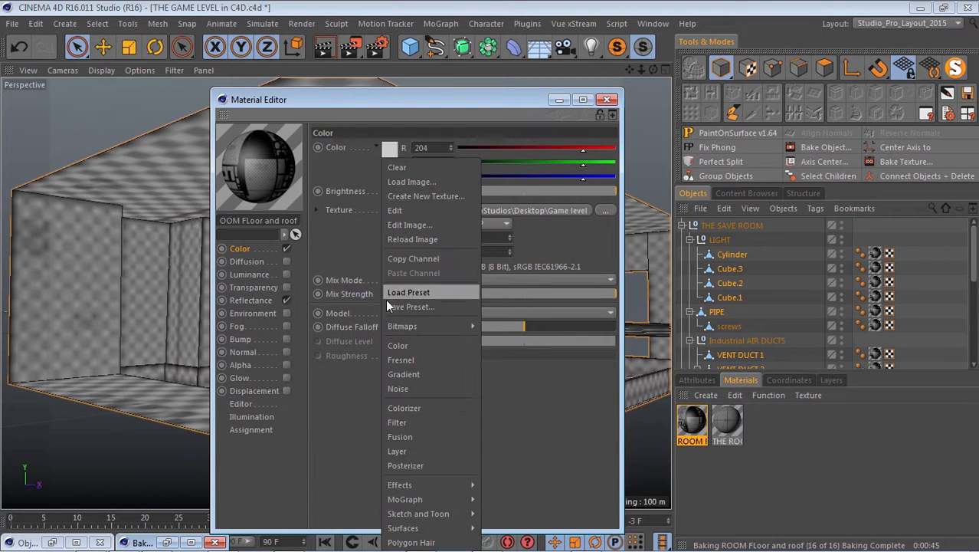
{"action": "left_click", "coordinate": [238, 404]}
{"action": "left_click", "coordinate": [424, 159]}
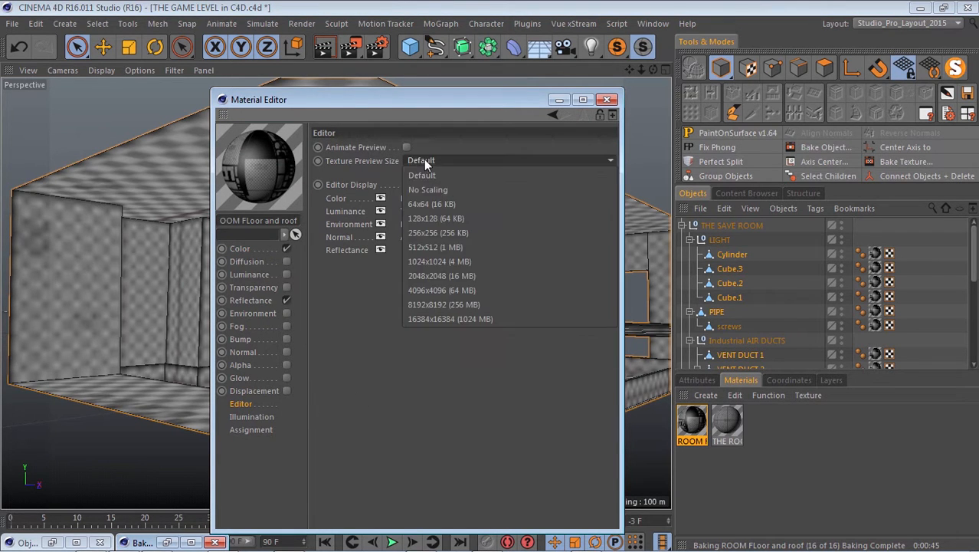
{"action": "left_click", "coordinate": [439, 303]}
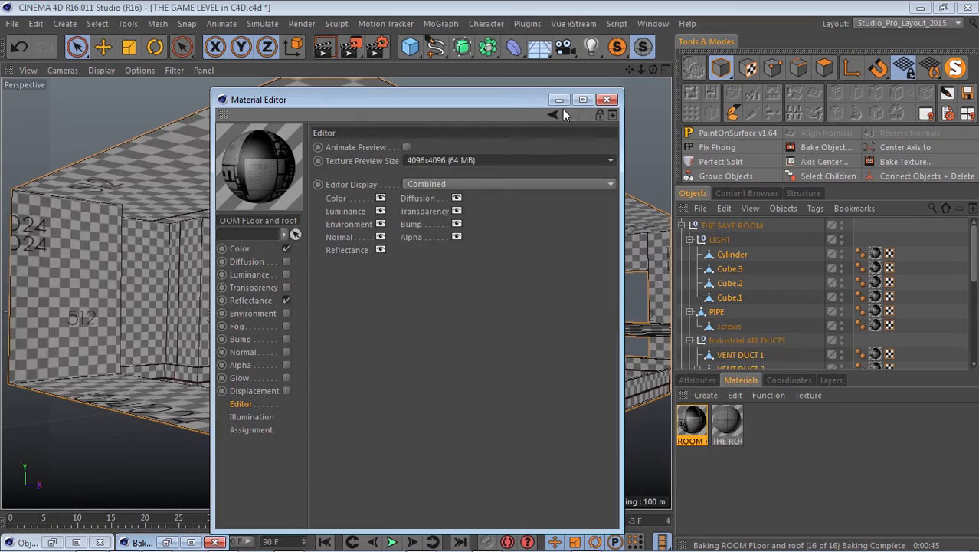
{"action": "left_click", "coordinate": [560, 100]}
Inspect the baked checker texture across the room's walls, floor, roof and pipes from several angles.
{"action": "scroll", "coordinate": [241, 337], "scroll_direction": "up", "scroll_amount": 10}
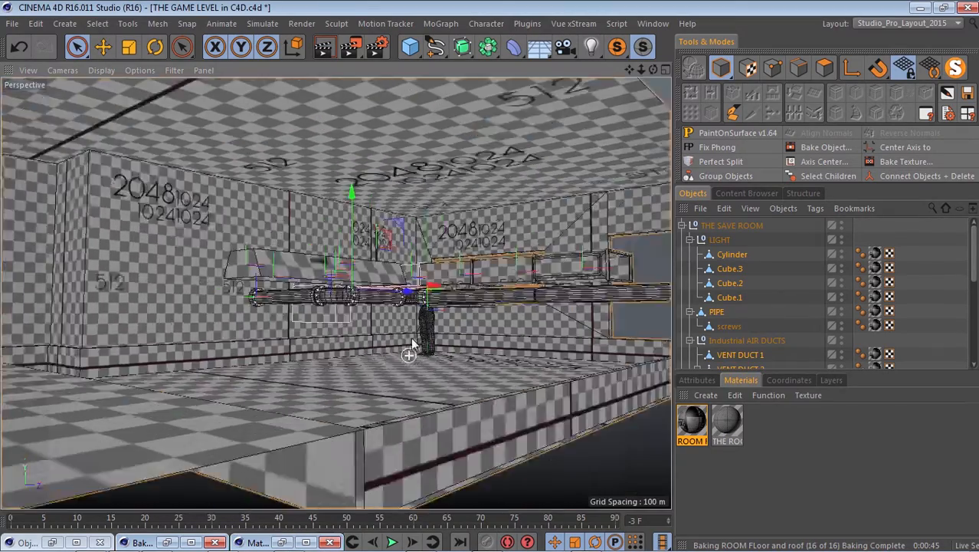
{"action": "left_click_drag", "start_coordinate": [412, 343], "coordinate": [209, 212], "text": "alt"}
{"action": "scroll", "coordinate": [333, 265], "scroll_direction": "down", "scroll_amount": 8}
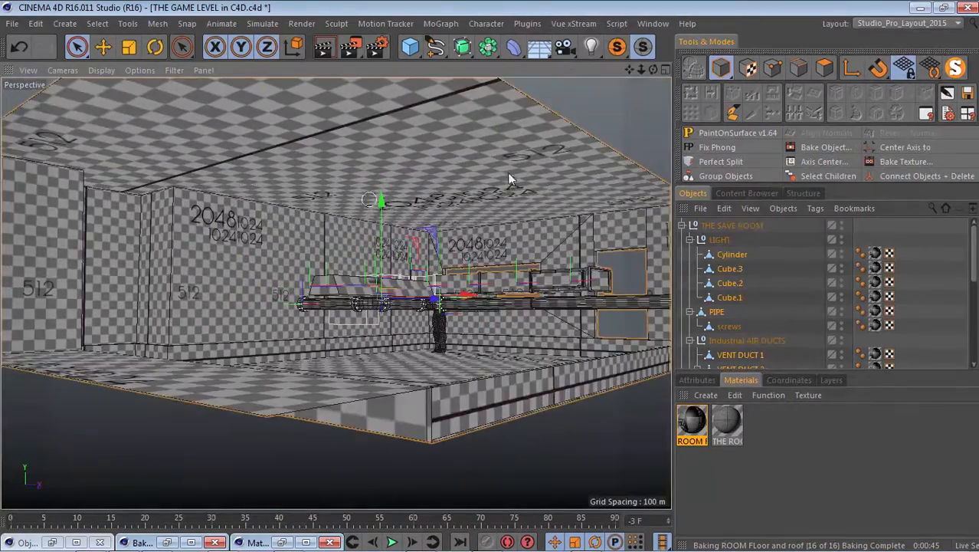
{"action": "scroll", "coordinate": [751, 346], "scroll_direction": "down", "scroll_amount": 5}
{"action": "scroll", "coordinate": [757, 294], "scroll_direction": "up", "scroll_amount": 5}
{"action": "scroll", "coordinate": [367, 251], "scroll_direction": "down", "scroll_amount": 4}
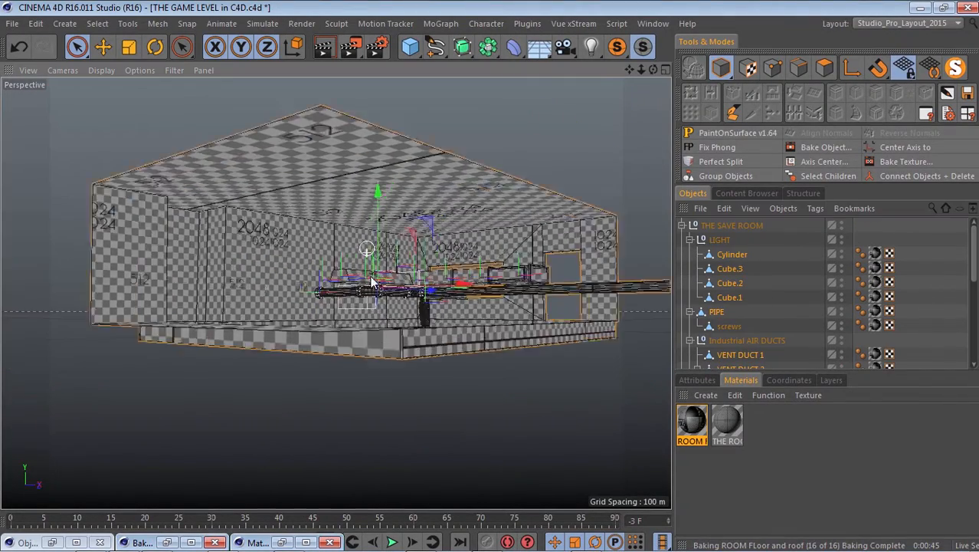
{"action": "left_click_drag", "start_coordinate": [367, 252], "coordinate": [361, 179], "text": "alt"}
{"action": "scroll", "coordinate": [356, 244], "scroll_direction": "up", "scroll_amount": 4}
Restore the Object UV EDITOR window and inspect the room's walls and baseboards in its perspective view.
{"action": "left_click", "coordinate": [31, 542]}
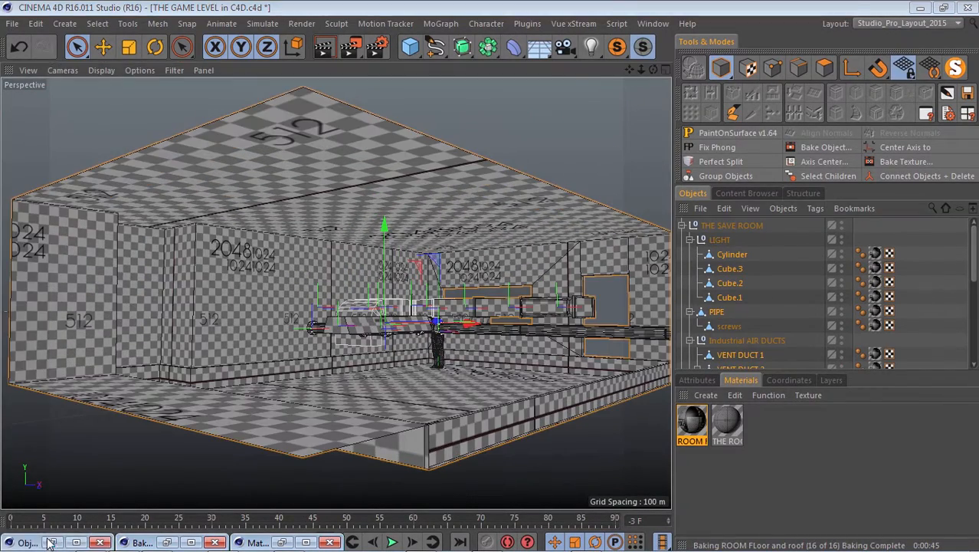
{"action": "left_click_drag", "start_coordinate": [699, 111], "coordinate": [680, 60]}
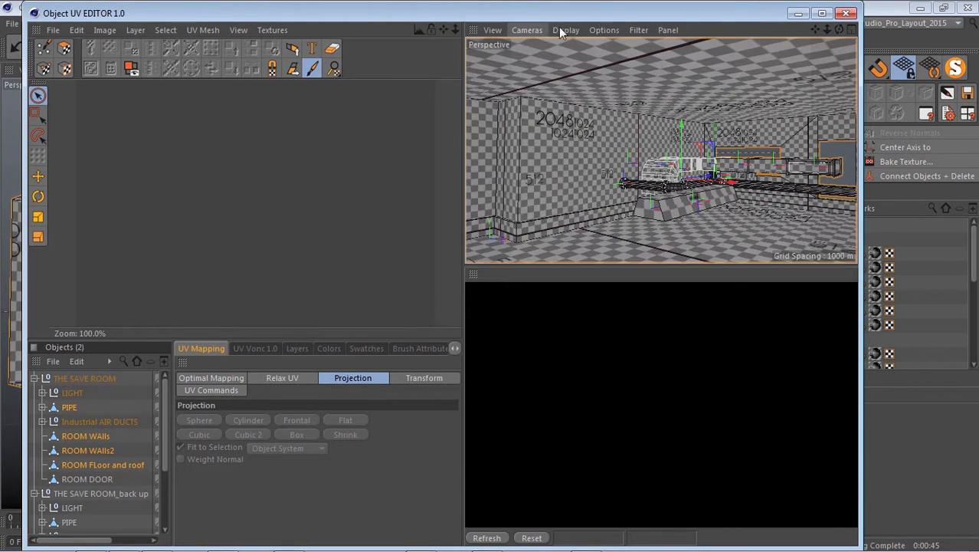
{"action": "left_click", "coordinate": [604, 30]}
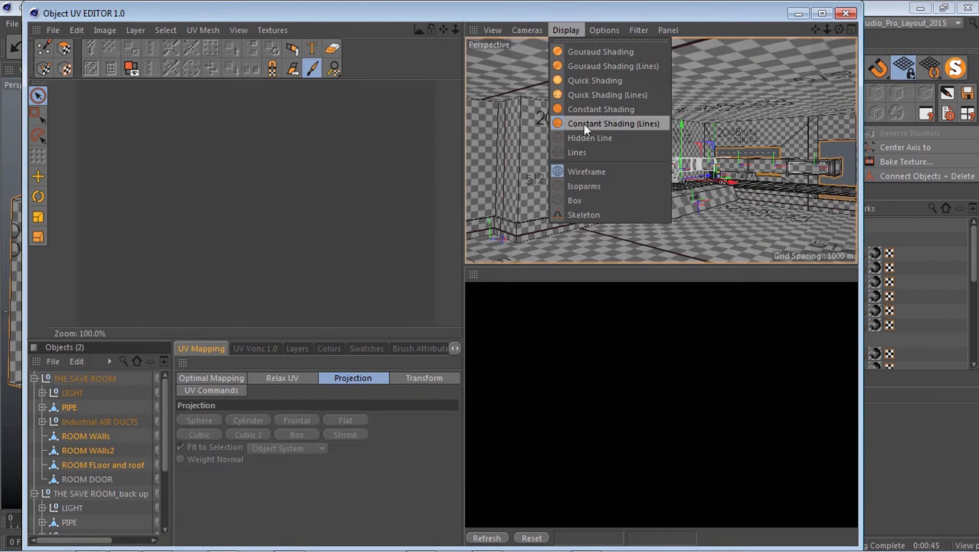
{"action": "left_click", "coordinate": [725, 186]}
{"action": "left_click_drag", "start_coordinate": [633, 180], "coordinate": [619, 143], "text": "alt"}
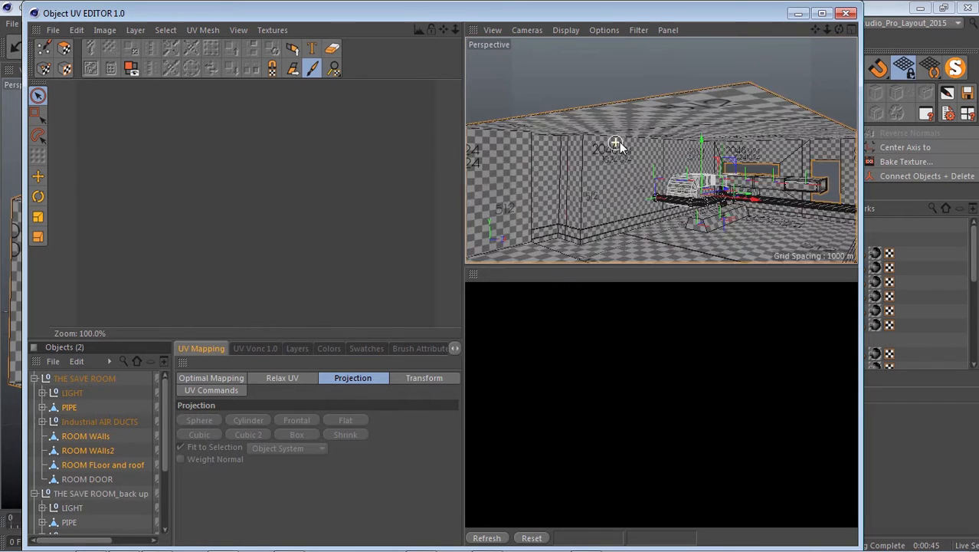
{"action": "left_click_drag", "start_coordinate": [569, 197], "coordinate": [543, 86], "text": "alt"}
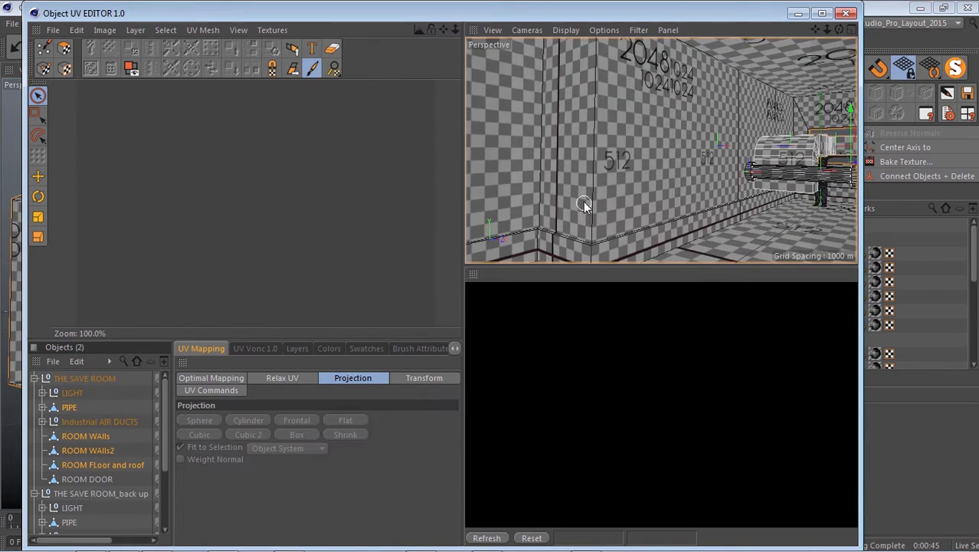
{"action": "left_click_drag", "start_coordinate": [583, 201], "coordinate": [581, 199], "text": "alt"}
Merge ROOM WAlls and ROOM WAlls2 with Connect Objects + Delete and name the combined object ROOM WAlls.
{"action": "left_click", "coordinate": [113, 437]}
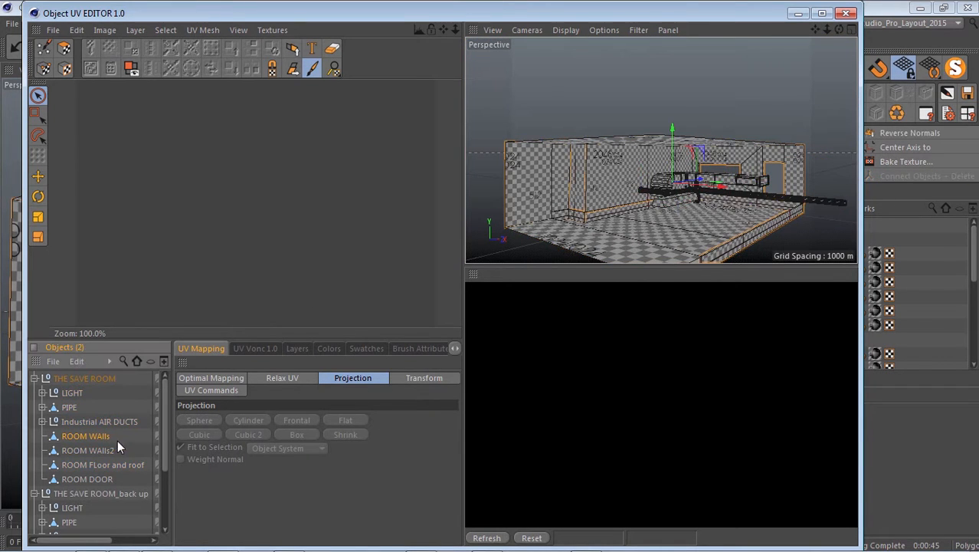
{"action": "left_click", "coordinate": [79, 450], "text": "ctrl"}
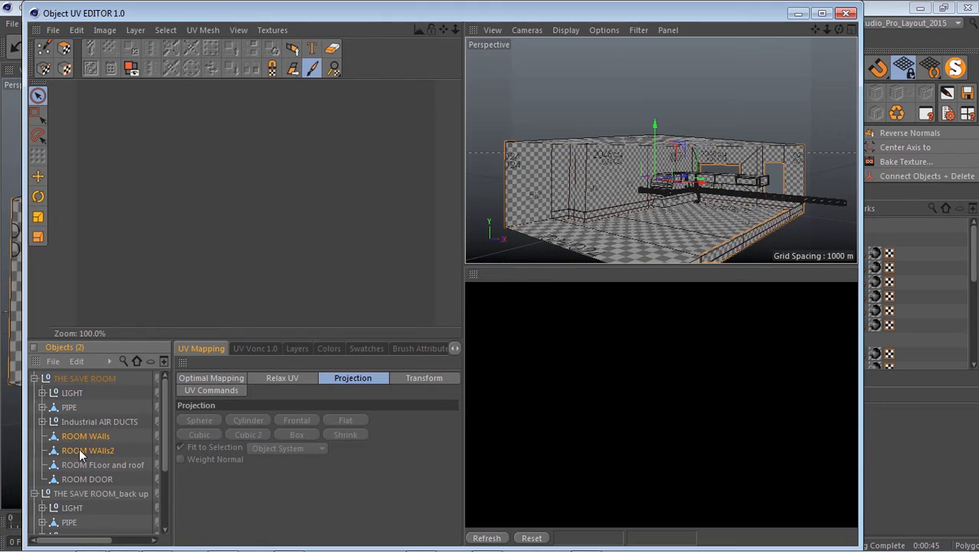
{"action": "left_click", "coordinate": [916, 177]}
{"action": "double_click", "coordinate": [120, 437]}
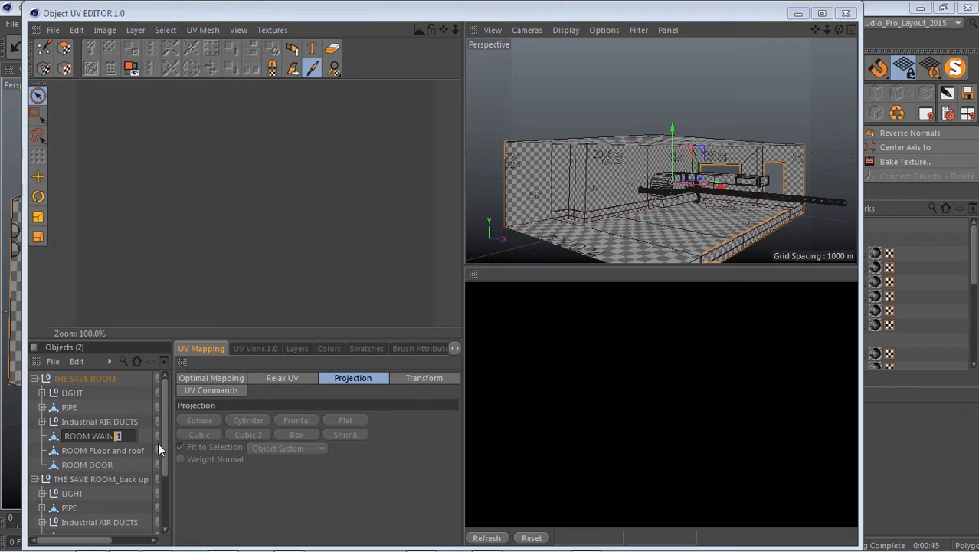
{"action": "key", "text": "BackSpace"}
{"action": "key", "text": "Return"}
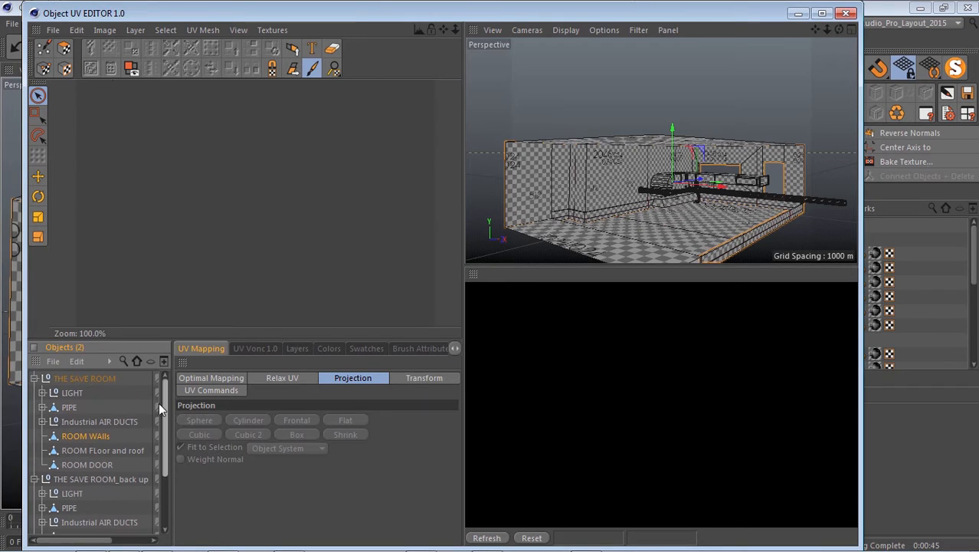
Expand the Industrial AIR DUCTS, PIPE and LIGHT hierarchies under THE SAVE ROOM.
{"action": "left_click", "coordinate": [43, 421]}
{"action": "left_click", "coordinate": [43, 407]}
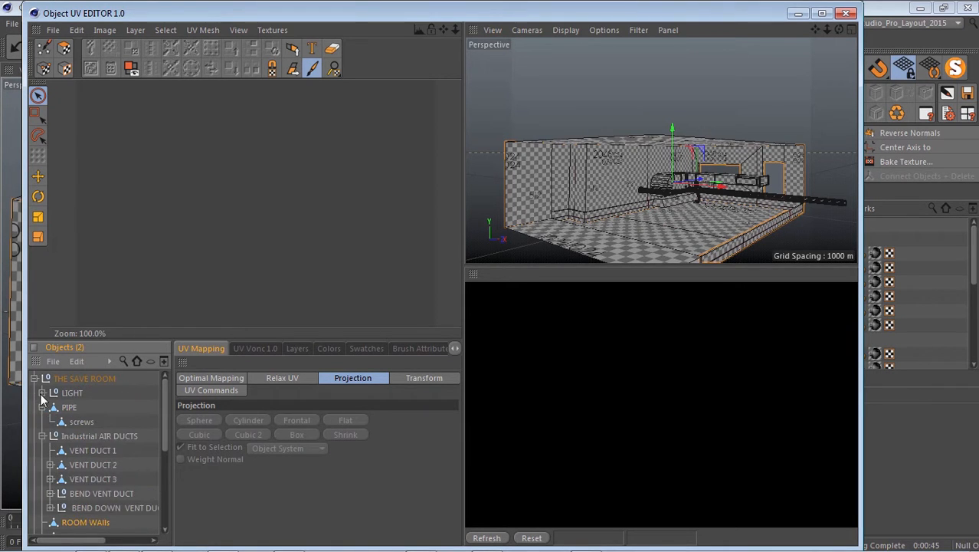
{"action": "left_click", "coordinate": [42, 392]}
{"action": "scroll", "coordinate": [183, 140], "scroll_direction": "down", "scroll_amount": 1}
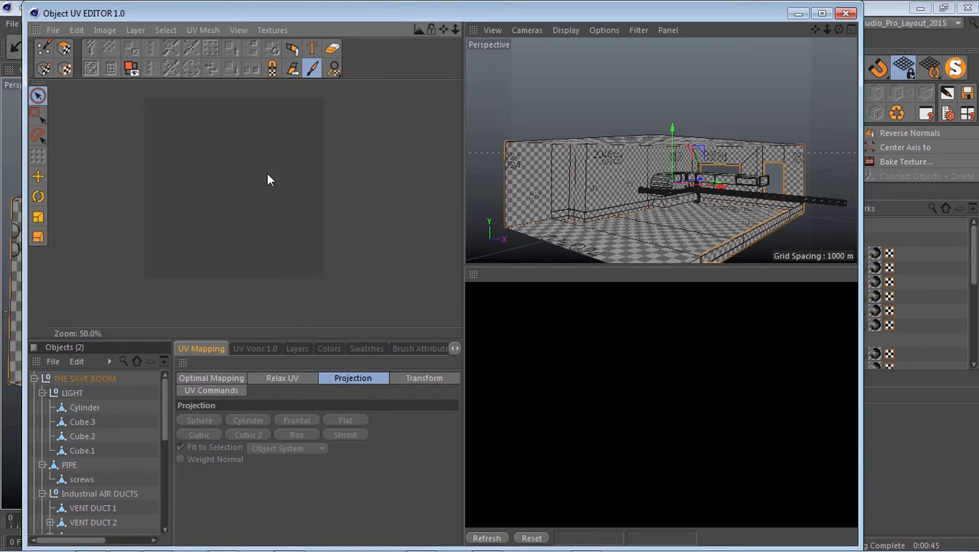
{"action": "scroll", "coordinate": [658, 217], "scroll_direction": "up", "scroll_amount": 5}
{"action": "scroll", "coordinate": [657, 217], "scroll_direction": "down", "scroll_amount": 3}
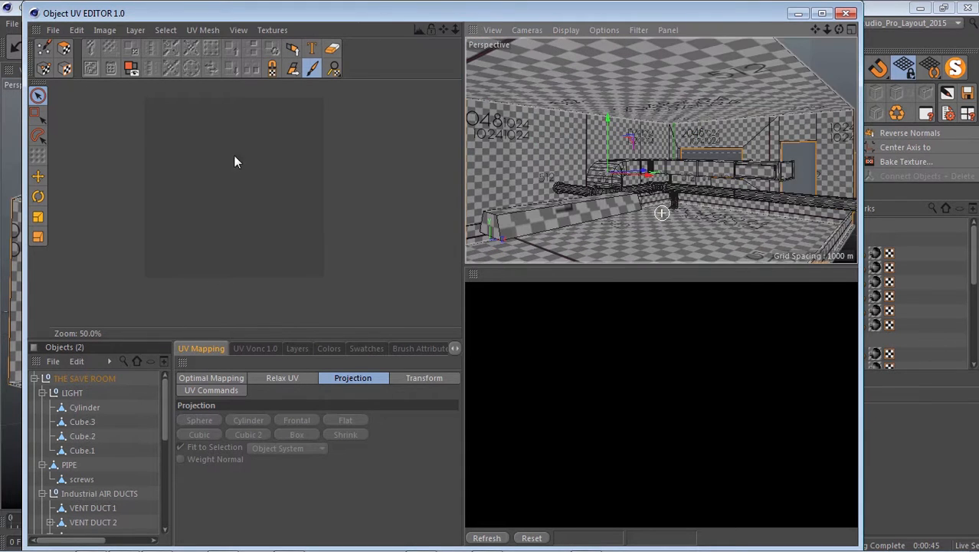
{"action": "scroll", "coordinate": [176, 177], "scroll_direction": "up", "scroll_amount": 1}
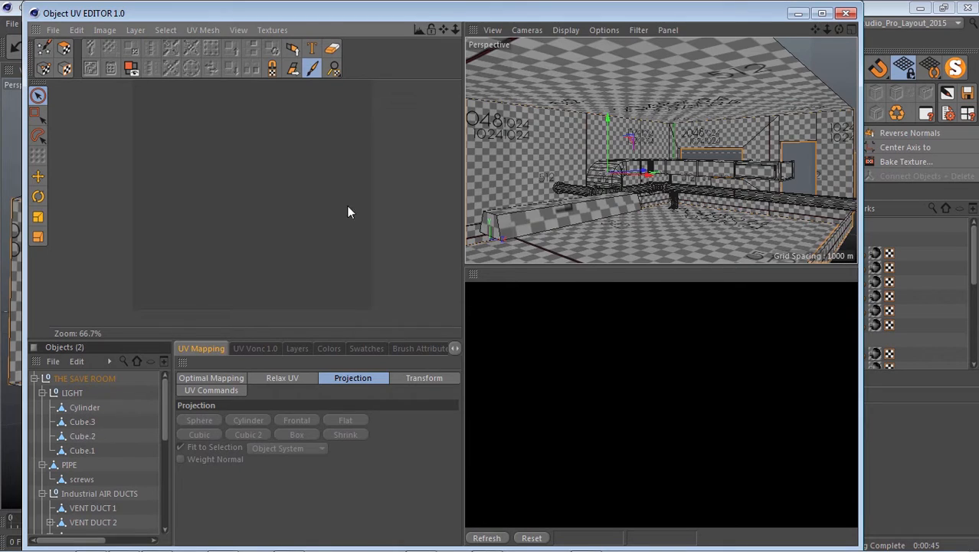
{"action": "scroll", "coordinate": [622, 170], "scroll_direction": "down", "scroll_amount": 5}
{"action": "scroll", "coordinate": [613, 180], "scroll_direction": "up", "scroll_amount": 1}
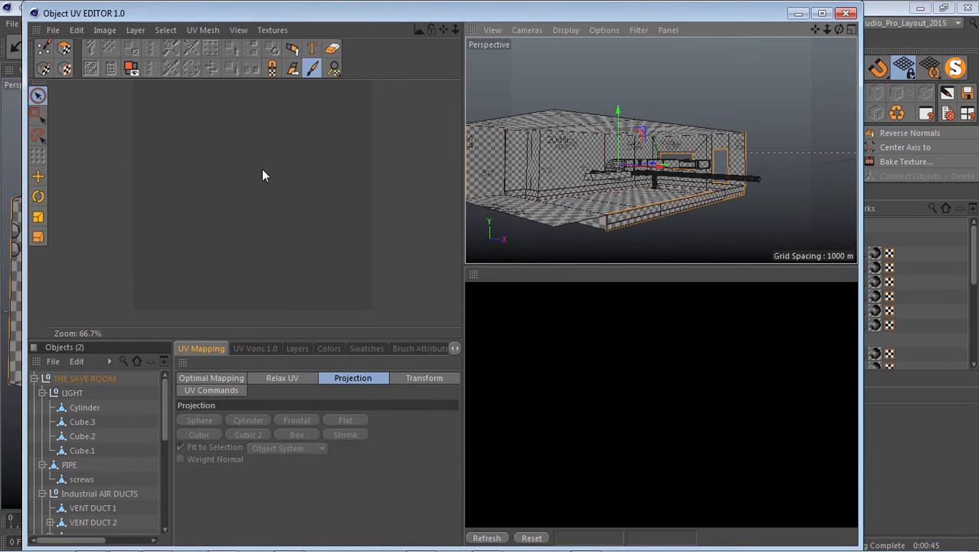
{"action": "scroll", "coordinate": [233, 144], "scroll_direction": "down", "scroll_amount": 1}
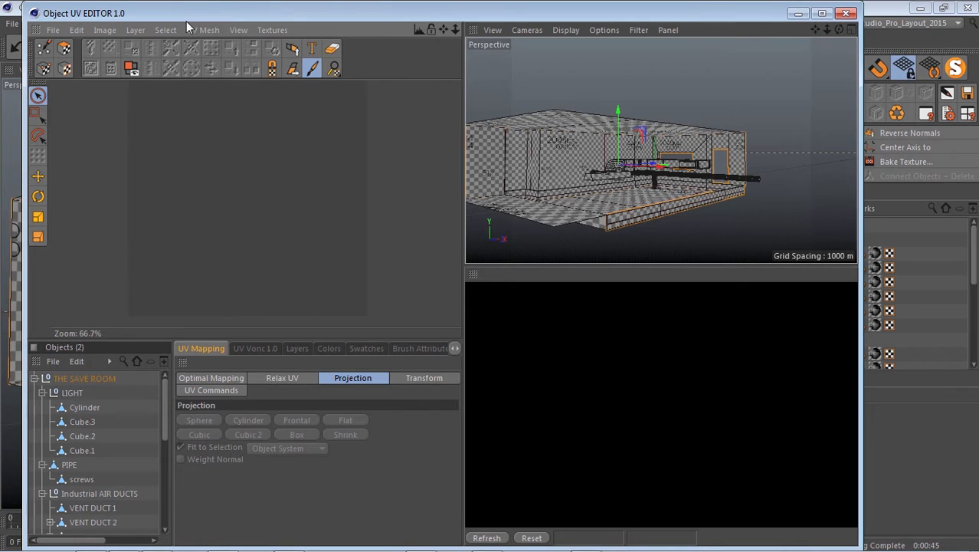
Create a new 4096 x 4096 pixel texture named GAME_Level_Save Room_Mask Layers.
{"action": "left_click", "coordinate": [52, 29]}
{"action": "left_click", "coordinate": [69, 48]}
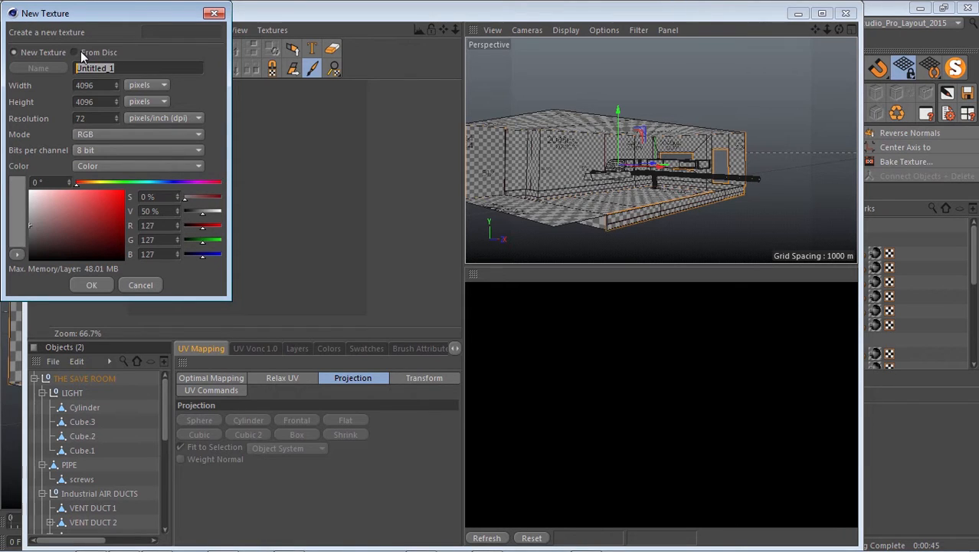
{"action": "type", "text": "Save Room_Mask Layers"}
{"action": "type", "text": "GAME _Level_"}
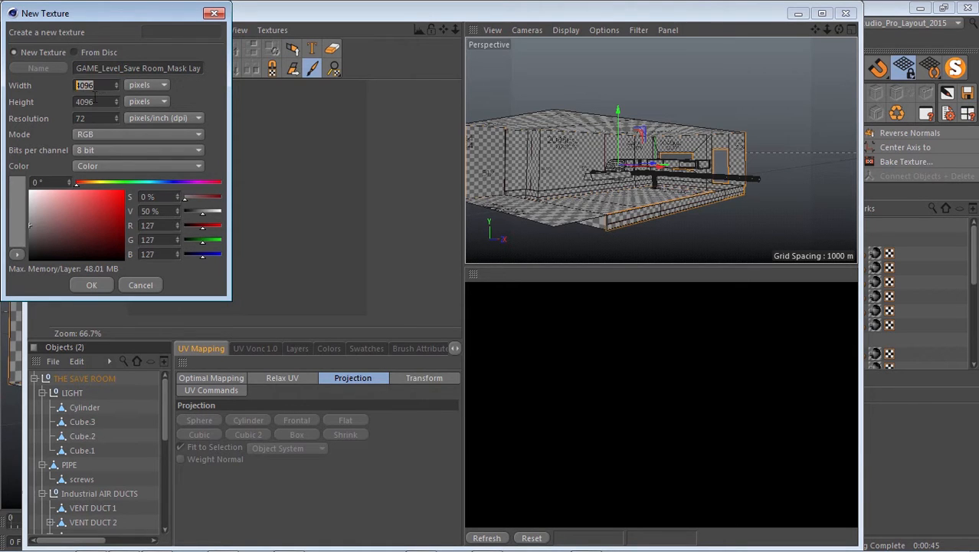
{"action": "left_click", "coordinate": [91, 285]}
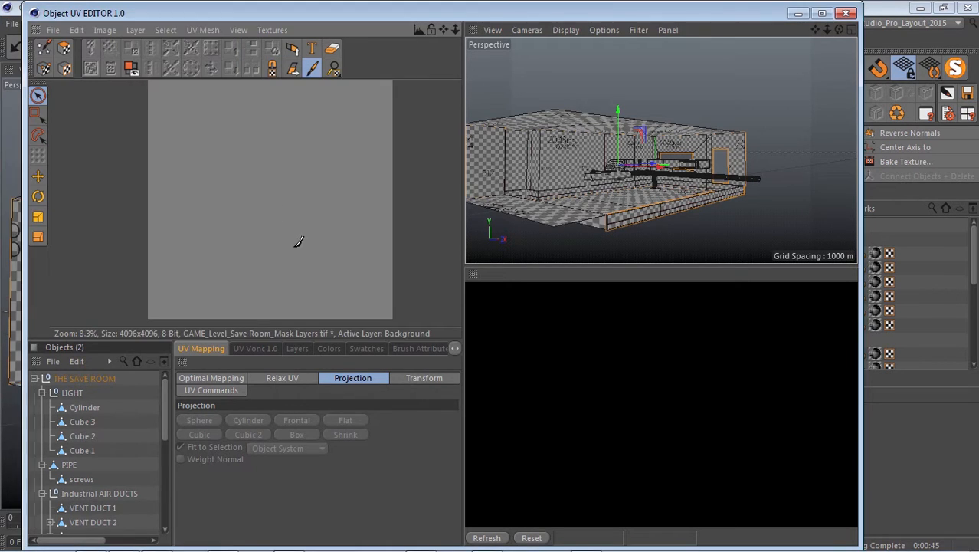
Display the UV mesh of ROOM FLoor and roof over the GAME_Level_Save Room_Mask Layers texture in UV polygon mode.
{"action": "scroll", "coordinate": [93, 430], "scroll_direction": "down", "scroll_amount": 5}
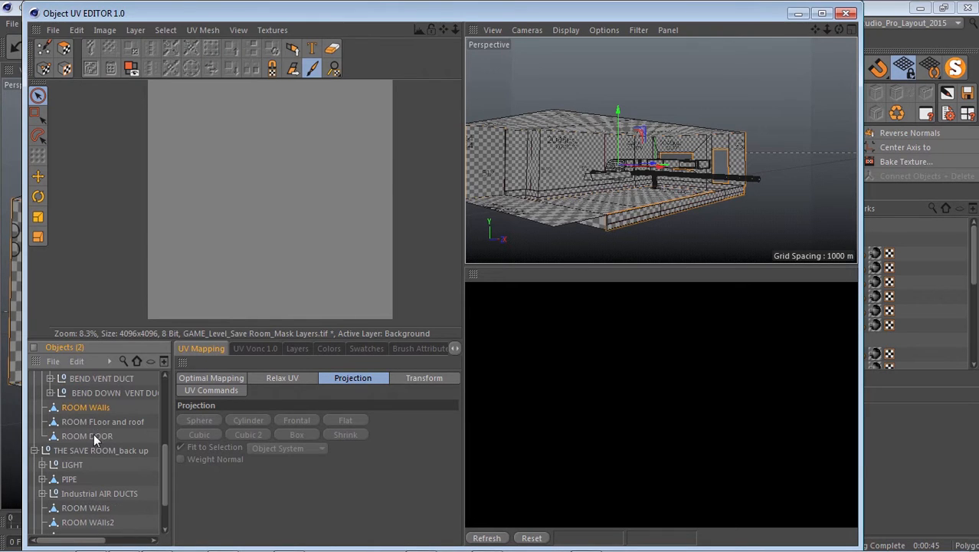
{"action": "left_click", "coordinate": [99, 421]}
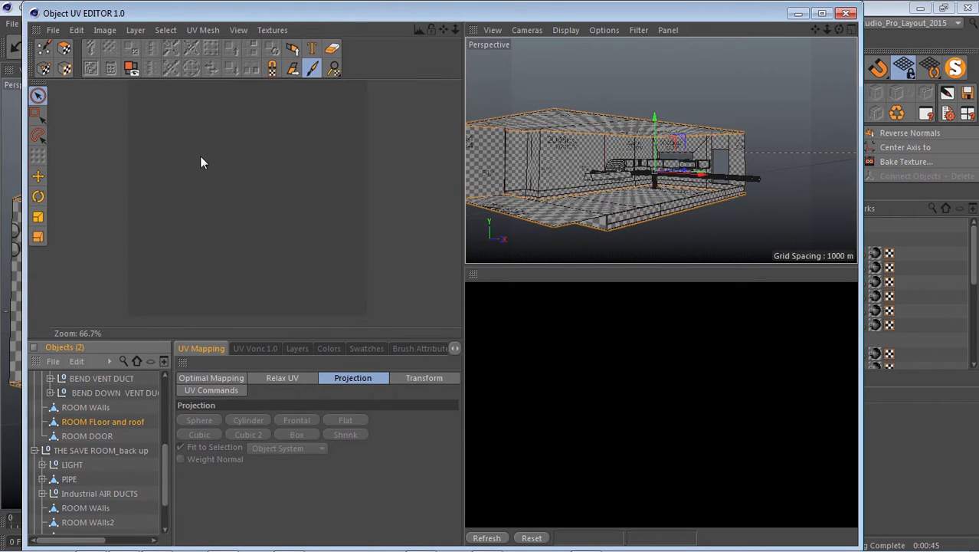
{"action": "scroll", "coordinate": [188, 198], "scroll_direction": "down", "scroll_amount": 1}
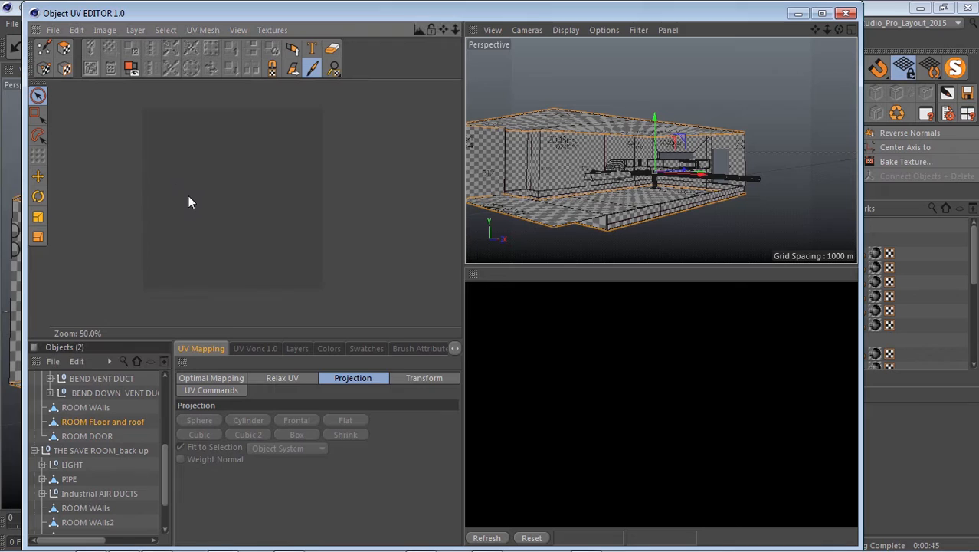
{"action": "left_click", "coordinate": [65, 50]}
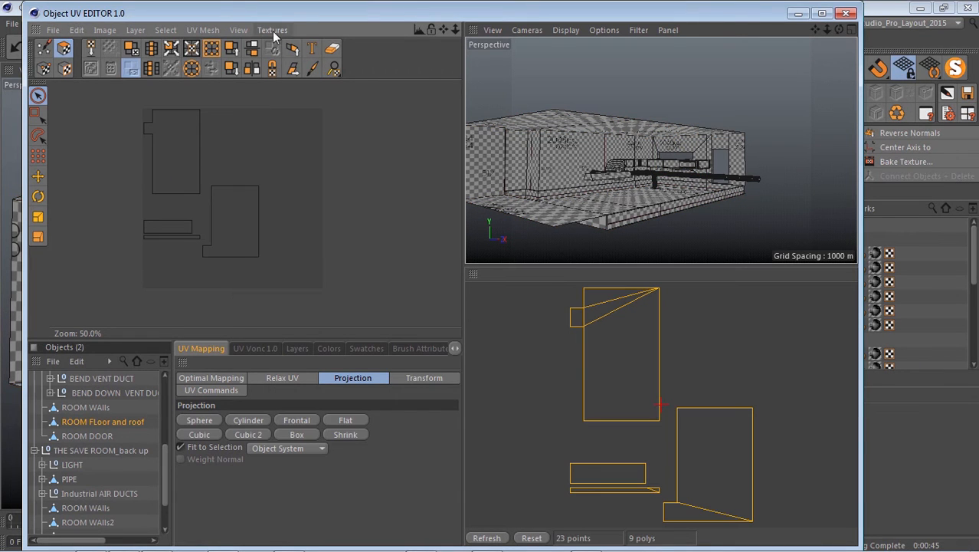
{"action": "left_click", "coordinate": [272, 31]}
{"action": "left_click", "coordinate": [393, 86]}
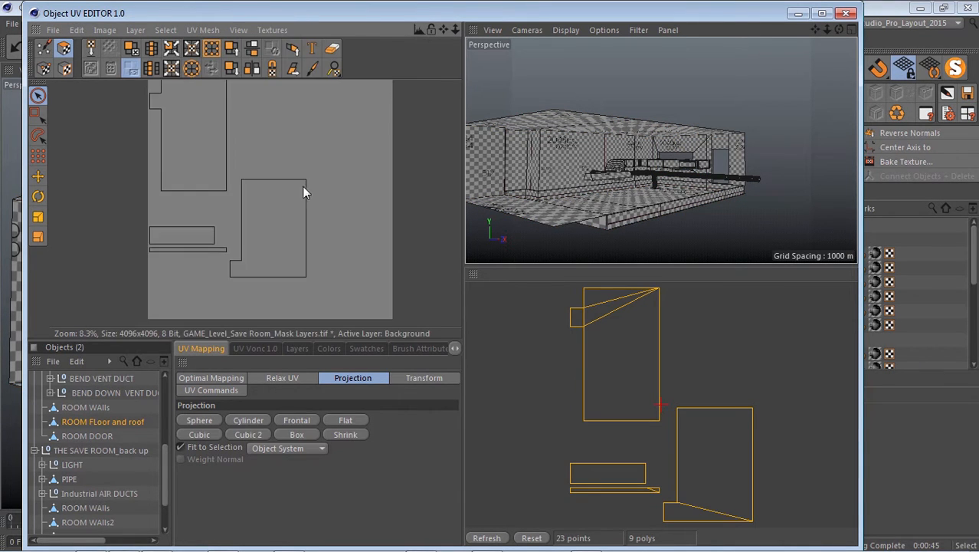
Hide the mask texture's Background layer and add a new empty layer above it.
{"action": "left_click", "coordinate": [297, 349]}
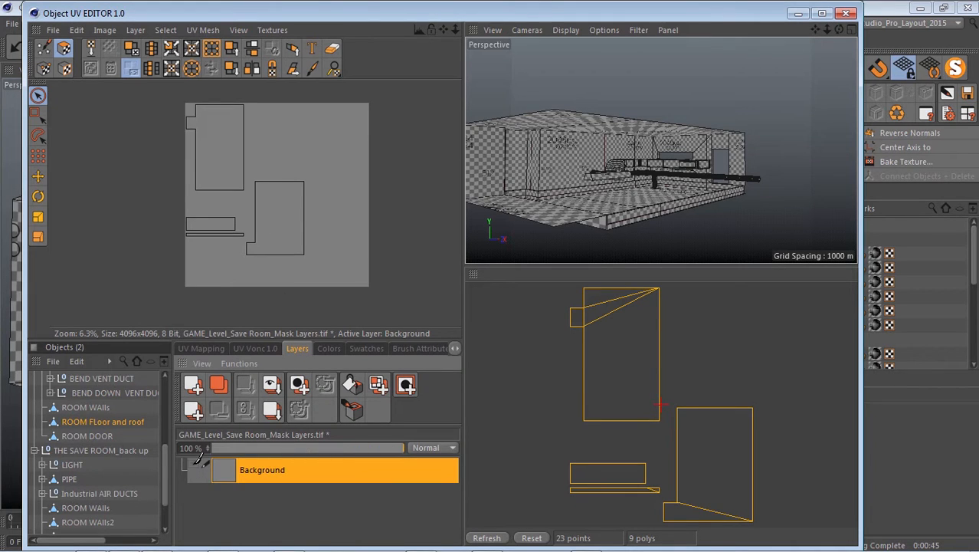
{"action": "scroll", "coordinate": [250, 236], "scroll_direction": "up", "scroll_amount": 4}
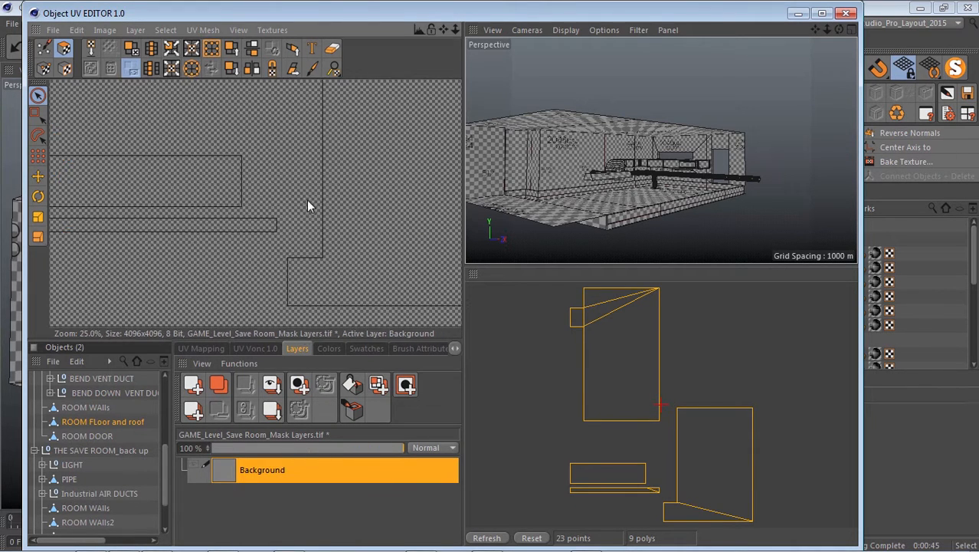
{"action": "scroll", "coordinate": [316, 217], "scroll_direction": "down", "scroll_amount": 4}
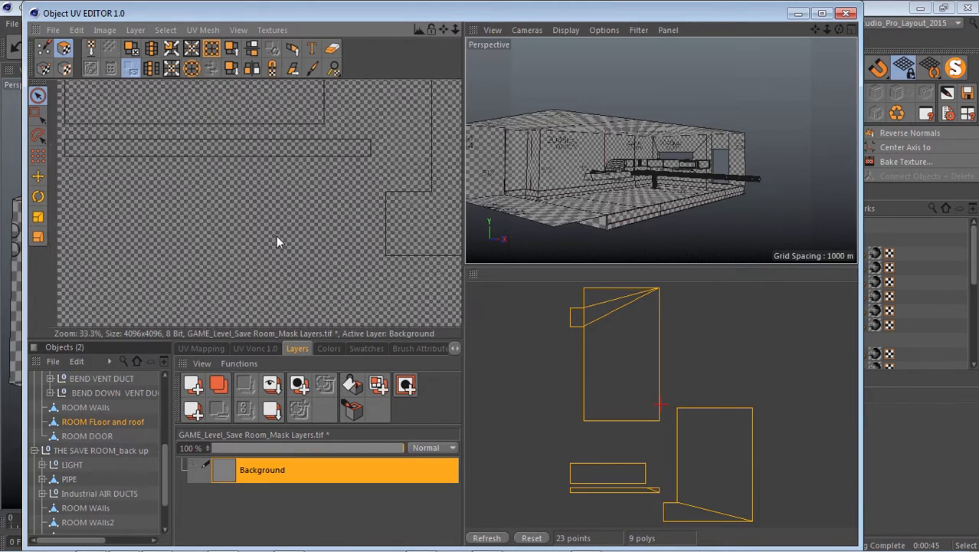
{"action": "scroll", "coordinate": [298, 197], "scroll_direction": "up", "scroll_amount": 1}
{"action": "left_click", "coordinate": [193, 385]}
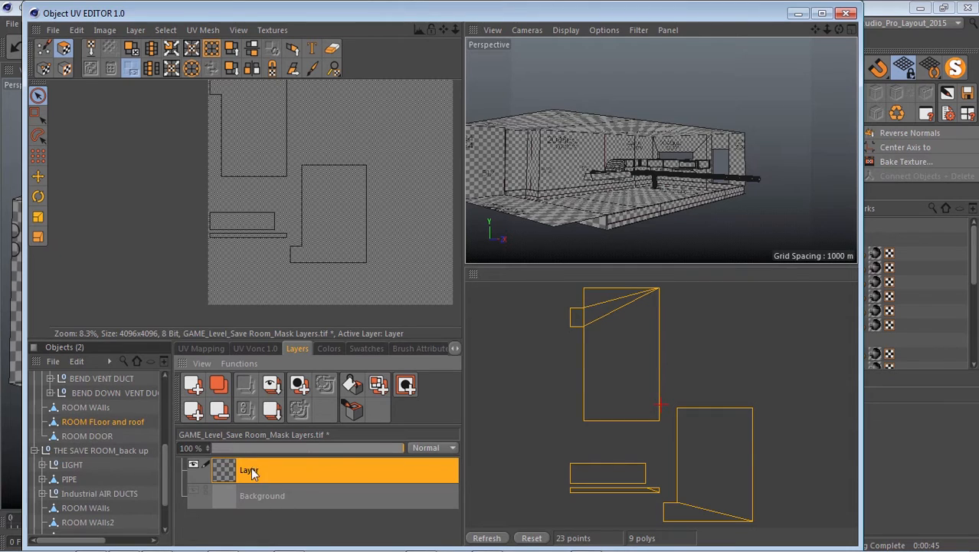
Rename the new texture layer ROOM FLoor and roof, copying the name from the matching object.
{"action": "double_click", "coordinate": [125, 421]}
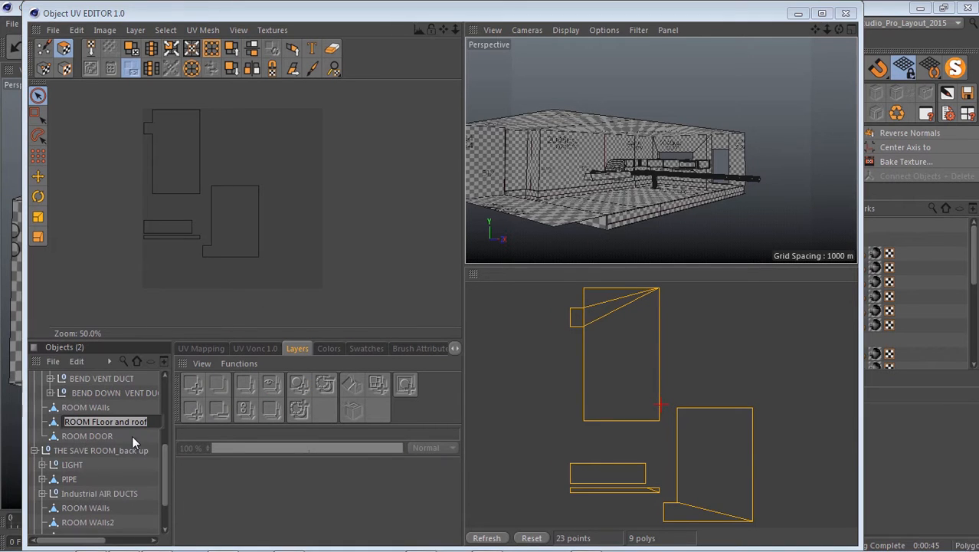
{"action": "left_click", "coordinate": [272, 30]}
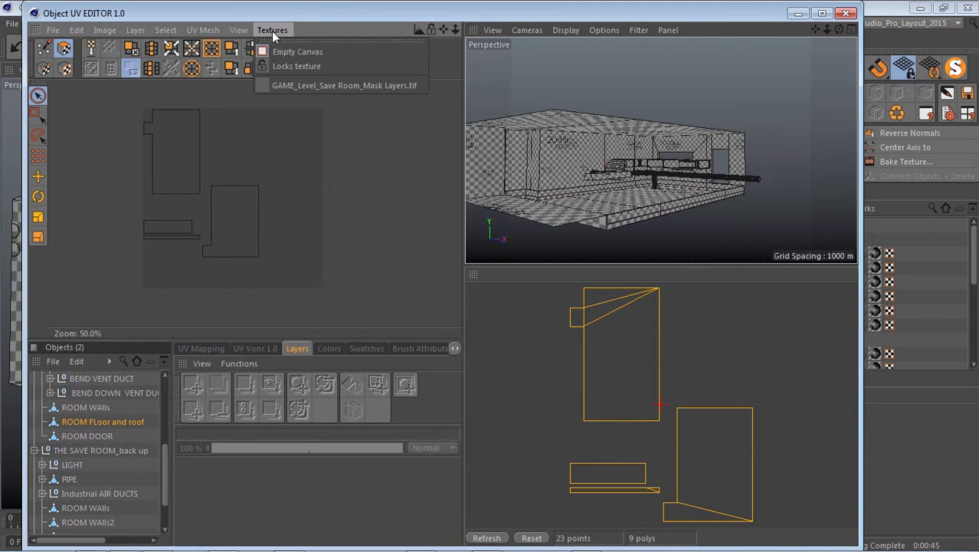
{"action": "left_click", "coordinate": [287, 85]}
{"action": "double_click", "coordinate": [247, 470]}
{"action": "right_click", "coordinate": [251, 469]}
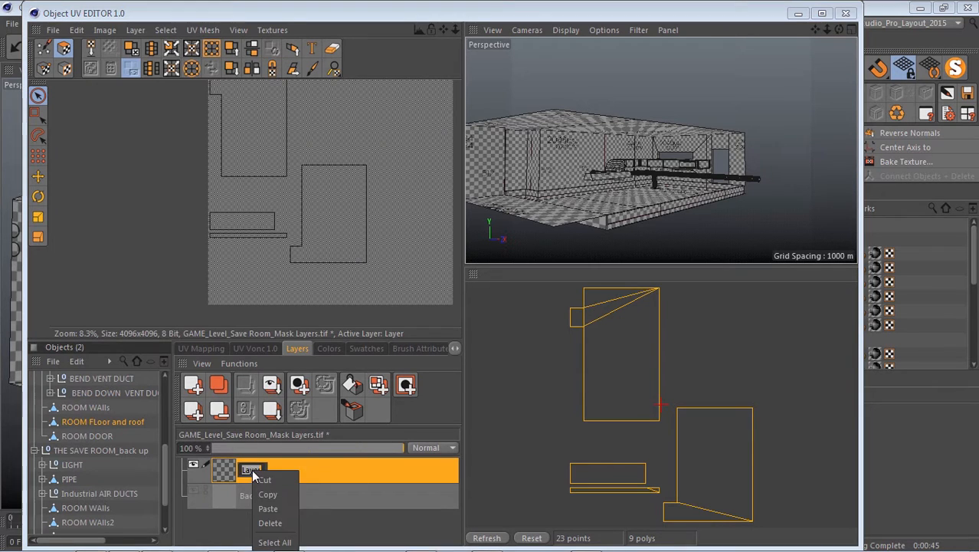
{"action": "left_click", "coordinate": [264, 507]}
{"action": "left_click", "coordinate": [306, 476]}
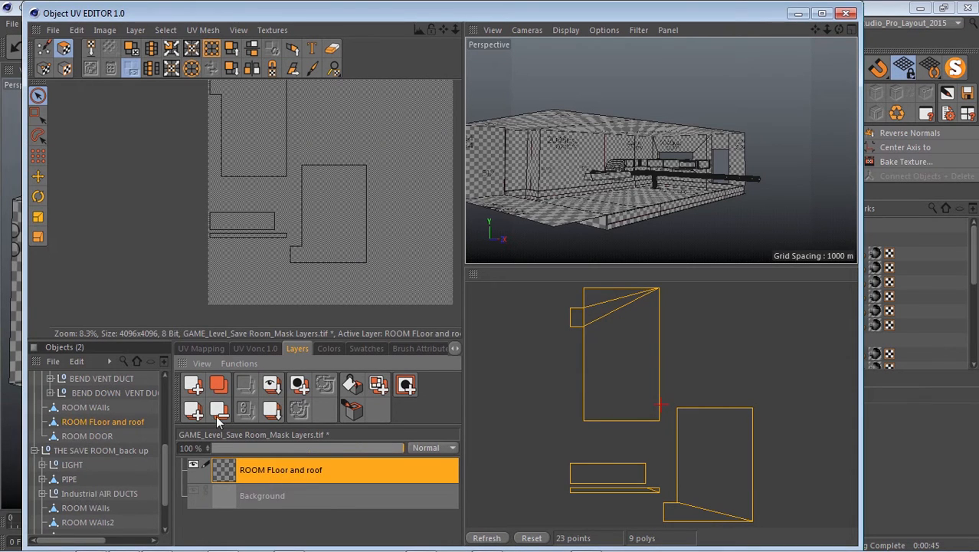
Set the brush size to 2 with minimum spacing, and choose pure red (255, 0, 0) as the paint colour.
{"action": "left_click", "coordinate": [315, 66]}
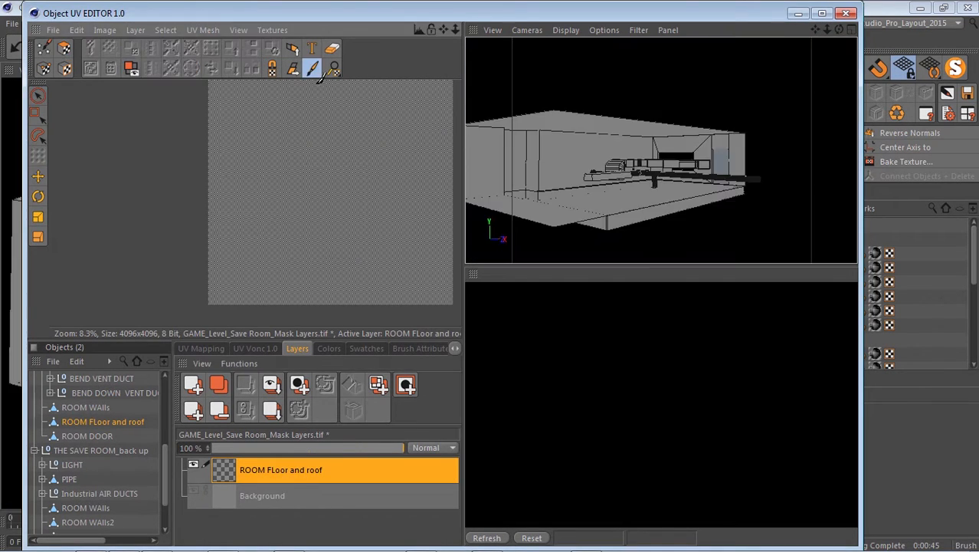
{"action": "left_click", "coordinate": [402, 349]}
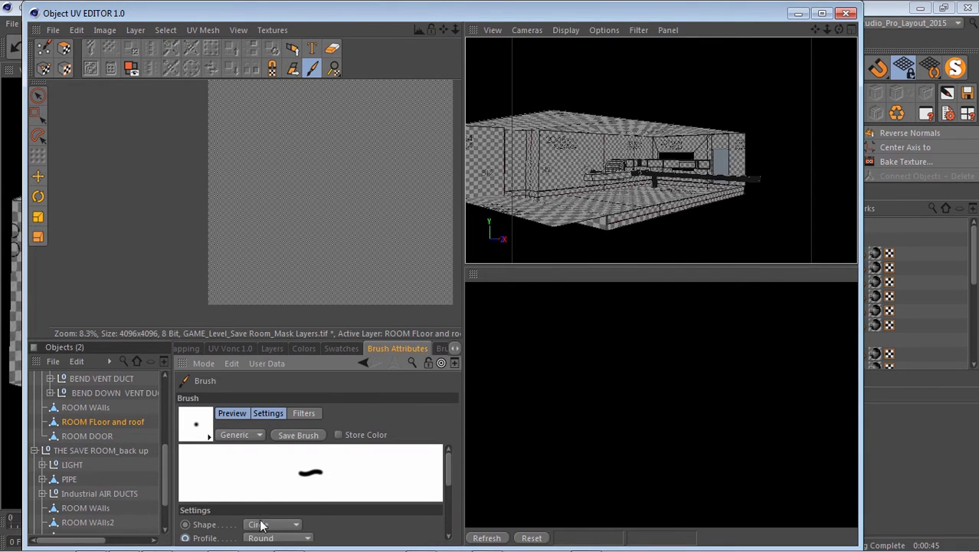
{"action": "scroll", "coordinate": [222, 490], "scroll_direction": "down", "scroll_amount": 2}
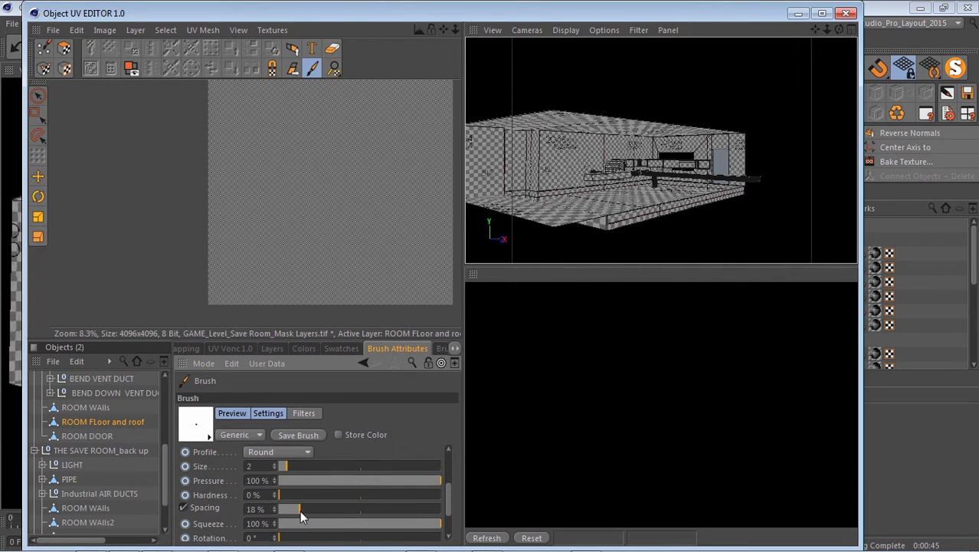
{"action": "left_click_drag", "start_coordinate": [299, 510], "coordinate": [270, 510]}
{"action": "left_click_drag", "start_coordinate": [446, 495], "coordinate": [451, 441]}
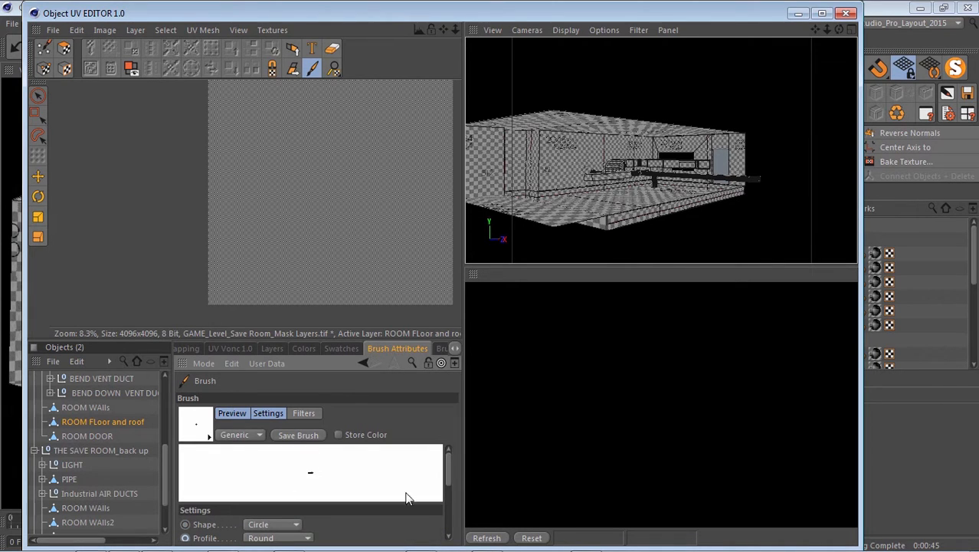
{"action": "left_click", "coordinate": [305, 349]}
{"action": "left_click_drag", "start_coordinate": [274, 483], "coordinate": [338, 417]}
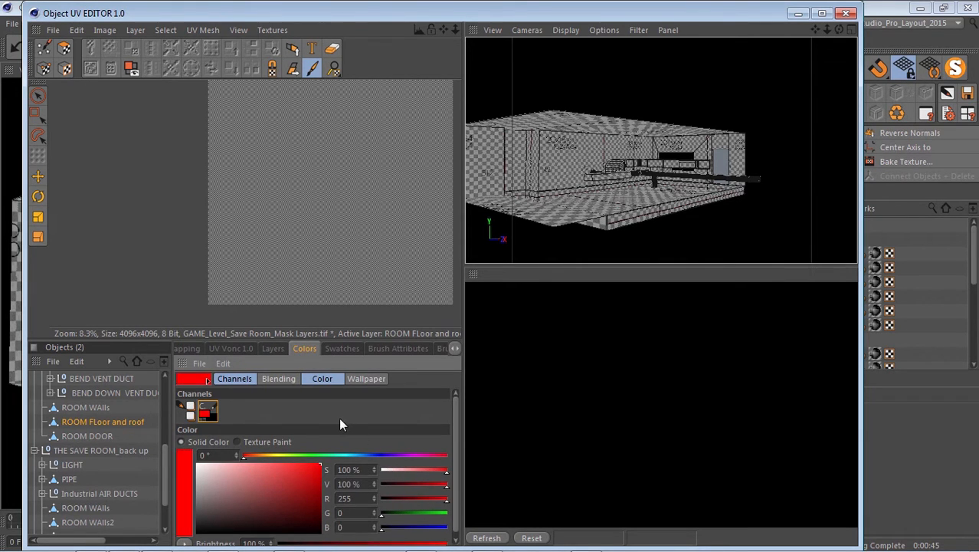
Return to the texture layers and UV polygon mode with all UV polygons of ROOM FLoor and roof selected.
{"action": "left_click", "coordinate": [271, 348]}
{"action": "left_click", "coordinate": [66, 50]}
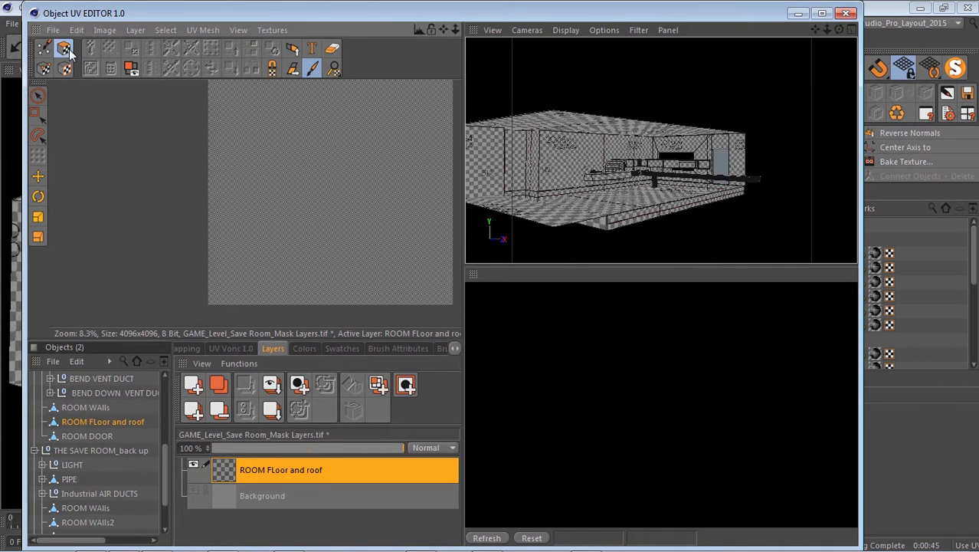
{"action": "left_click", "coordinate": [42, 155]}
{"action": "scroll", "coordinate": [247, 270], "scroll_direction": "down", "scroll_amount": 2}
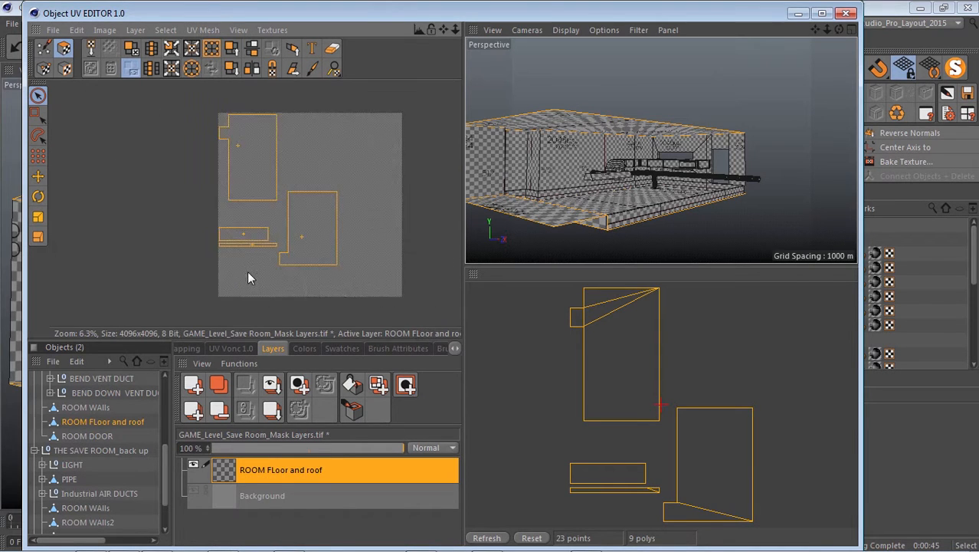
{"action": "scroll", "coordinate": [163, 206], "scroll_direction": "up", "scroll_amount": 1}
{"action": "left_click", "coordinate": [15, 106]}
{"action": "left_click", "coordinate": [38, 114]}
{"action": "left_click_drag", "start_coordinate": [181, 135], "coordinate": [435, 327]}
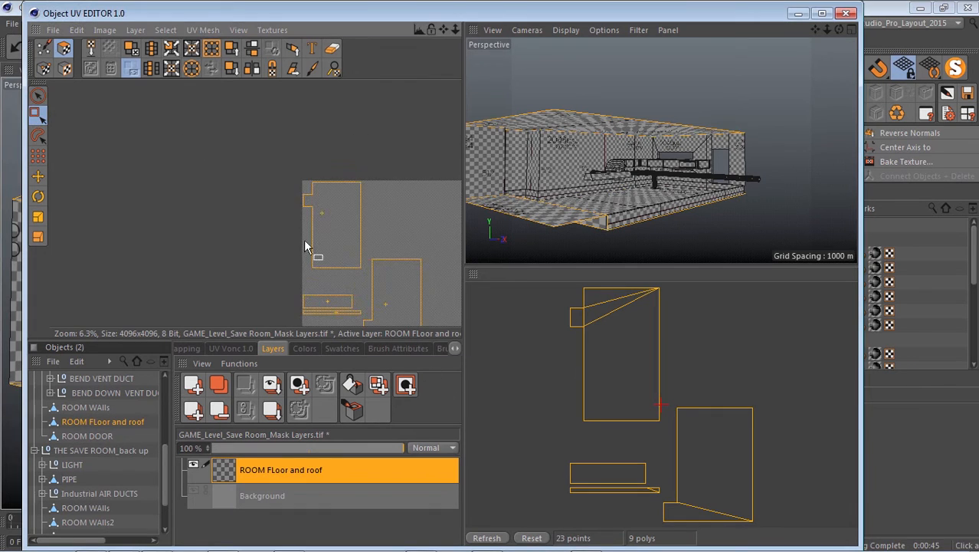
Fill the selected floor and roof UV polygons with red on the ROOM FLoor and roof layer and check the filled edges.
{"action": "scroll", "coordinate": [234, 183], "scroll_direction": "up", "scroll_amount": 1}
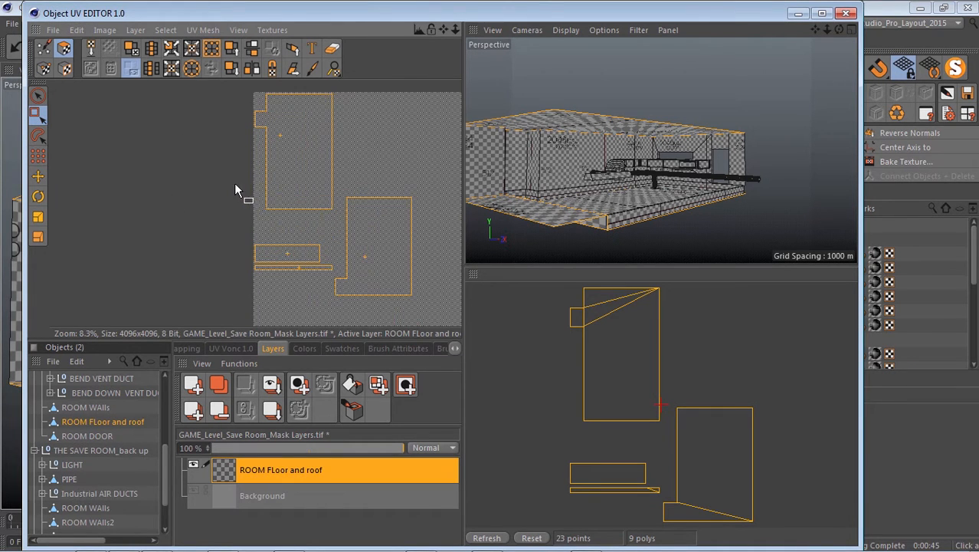
{"action": "left_click", "coordinate": [353, 388]}
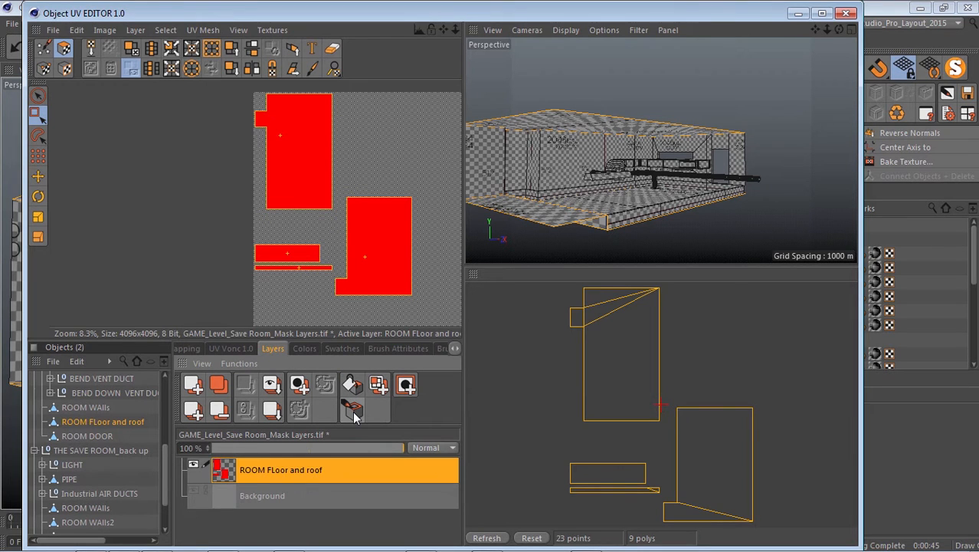
{"action": "scroll", "coordinate": [284, 253], "scroll_direction": "up", "scroll_amount": 10}
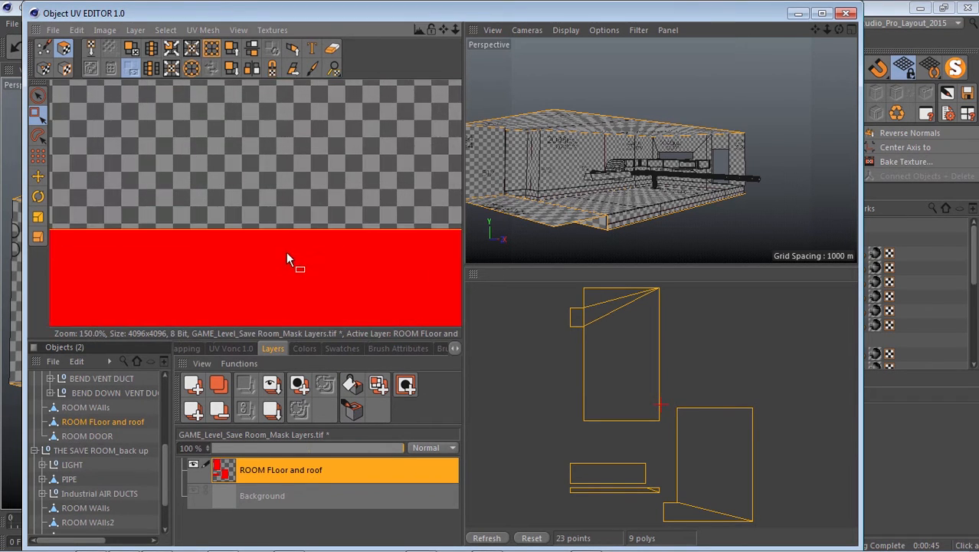
{"action": "scroll", "coordinate": [245, 223], "scroll_direction": "down", "scroll_amount": 6}
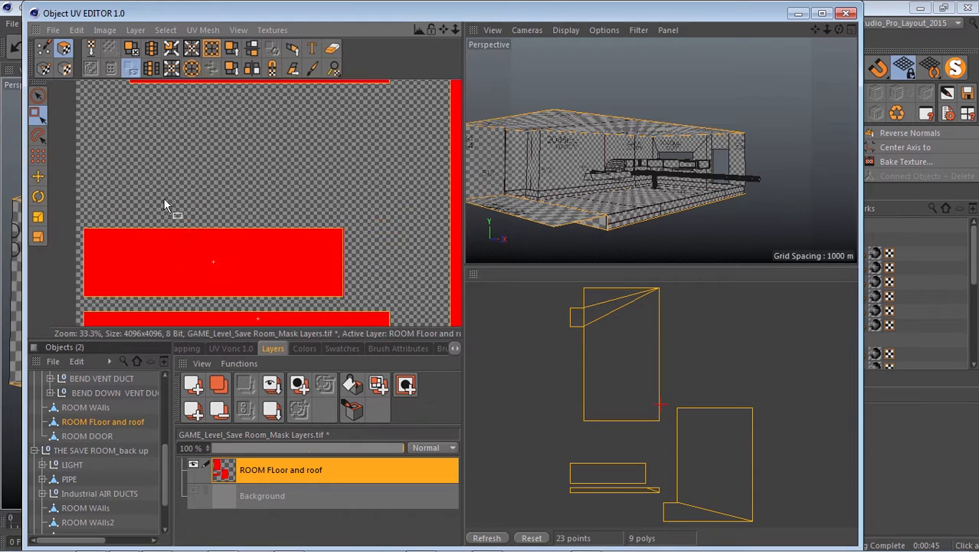
{"action": "scroll", "coordinate": [169, 203], "scroll_direction": "down", "scroll_amount": 2}
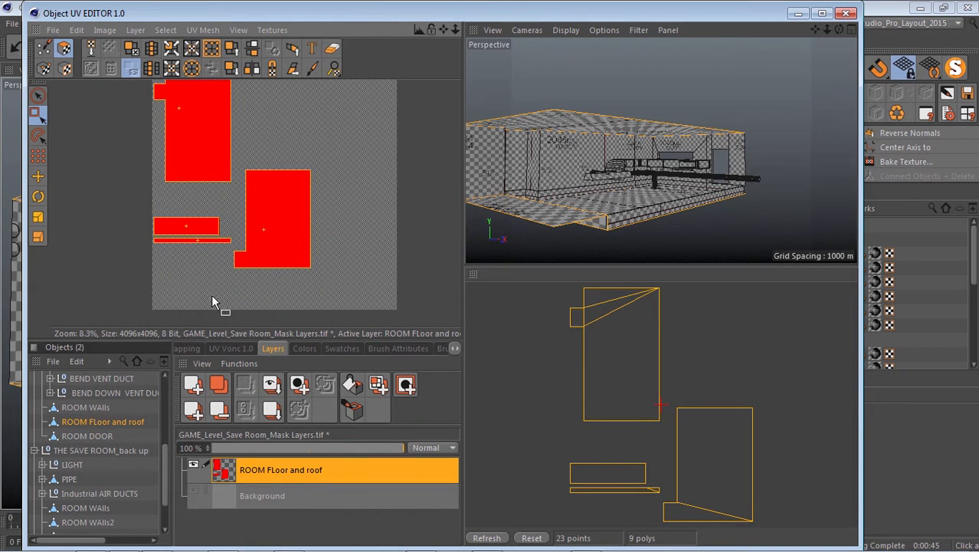
{"action": "scroll", "coordinate": [157, 131], "scroll_direction": "up", "scroll_amount": 1}
{"action": "scroll", "coordinate": [205, 129], "scroll_direction": "down", "scroll_amount": 1}
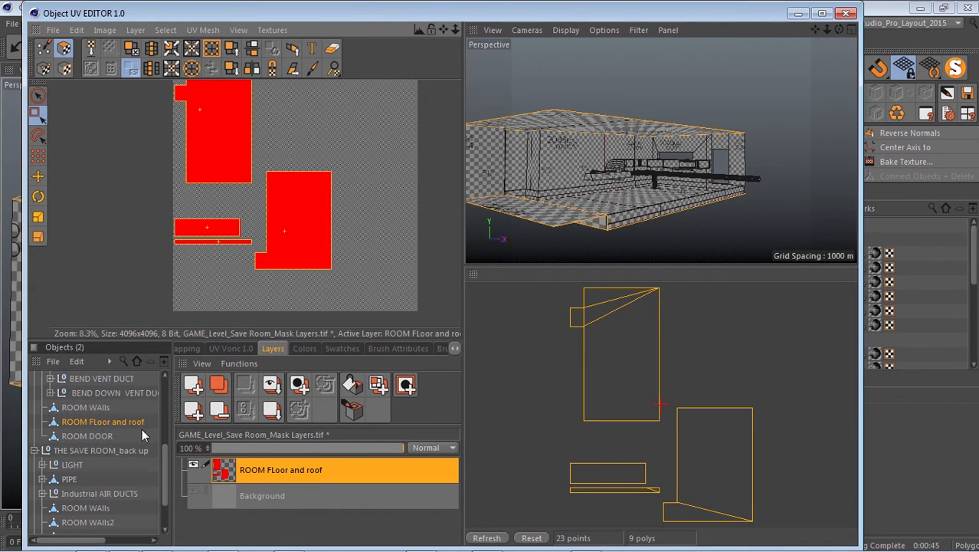
Select the ROOM WAlls object in THE SAVE ROOM group and copy its name.
{"action": "left_click", "coordinate": [81, 411]}
{"action": "double_click", "coordinate": [81, 412]}
{"action": "double_click", "coordinate": [77, 408]}
{"action": "right_click", "coordinate": [80, 409]}
{"action": "left_click", "coordinate": [95, 431]}
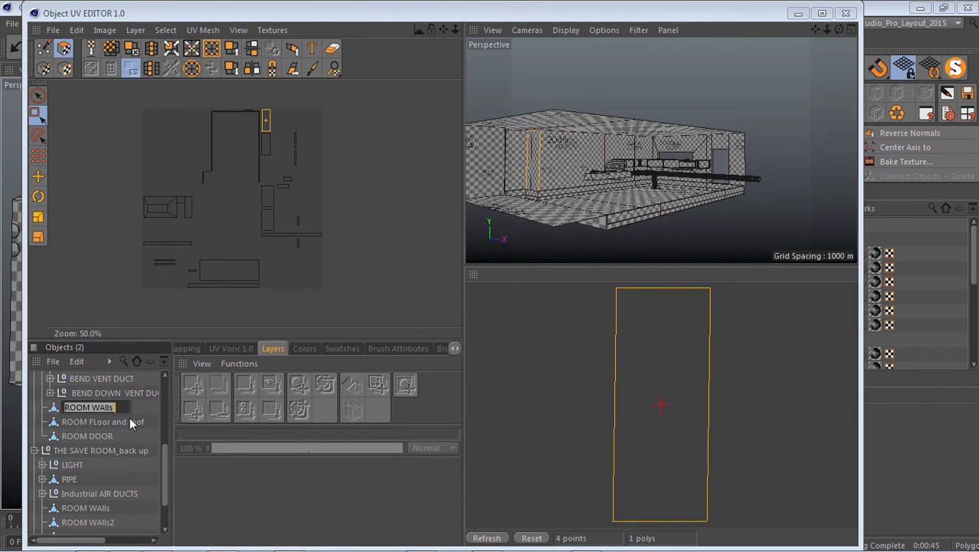
{"action": "left_click", "coordinate": [273, 181]}
Select all UV polygons of ROOM WAlls and display them over the GAME_Level_Save Room_Mask Layers texture.
{"action": "left_click", "coordinate": [84, 155]}
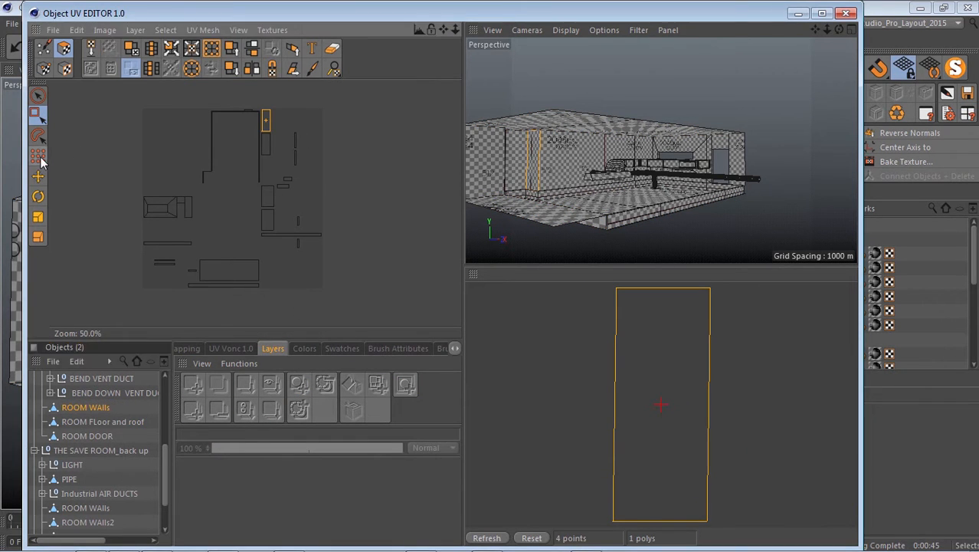
{"action": "key", "text": "ctrl+a"}
{"action": "left_click", "coordinate": [272, 29]}
{"action": "left_click", "coordinate": [290, 86]}
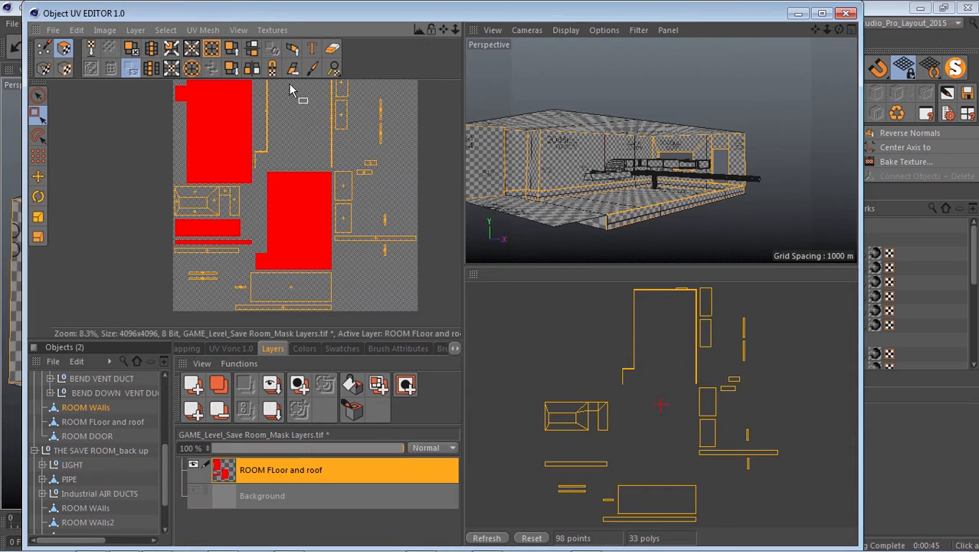
{"action": "scroll", "coordinate": [261, 164], "scroll_direction": "down", "scroll_amount": 2}
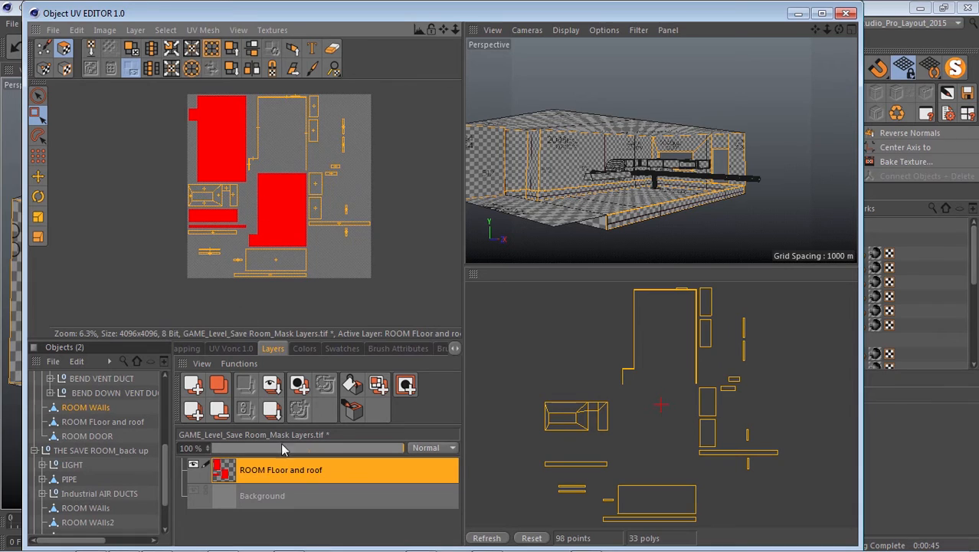
Add a new texture layer and rename it ROOM WAlls using the copied object name.
{"action": "left_click", "coordinate": [193, 384]}
{"action": "double_click", "coordinate": [249, 472]}
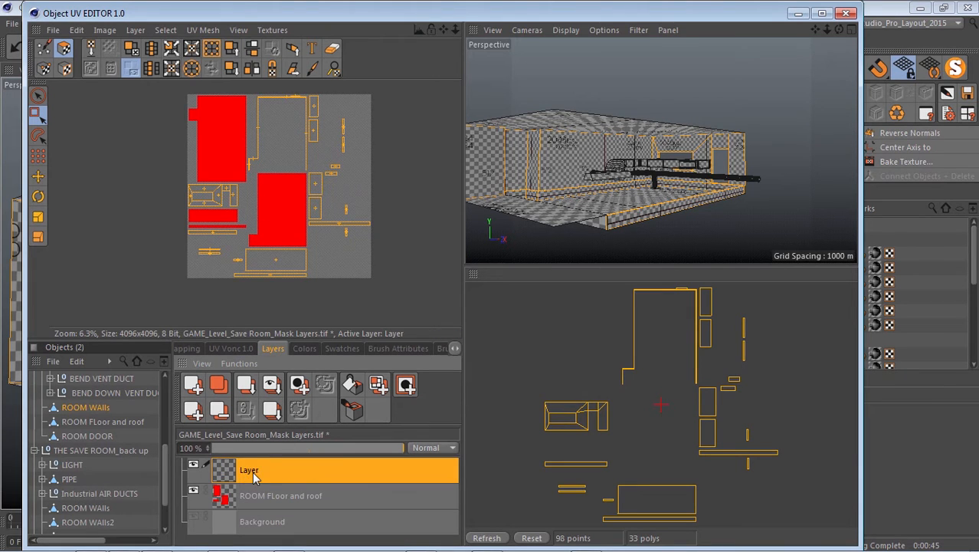
{"action": "right_click", "coordinate": [253, 471]}
{"action": "left_click", "coordinate": [265, 504]}
{"action": "key", "text": "Return"}
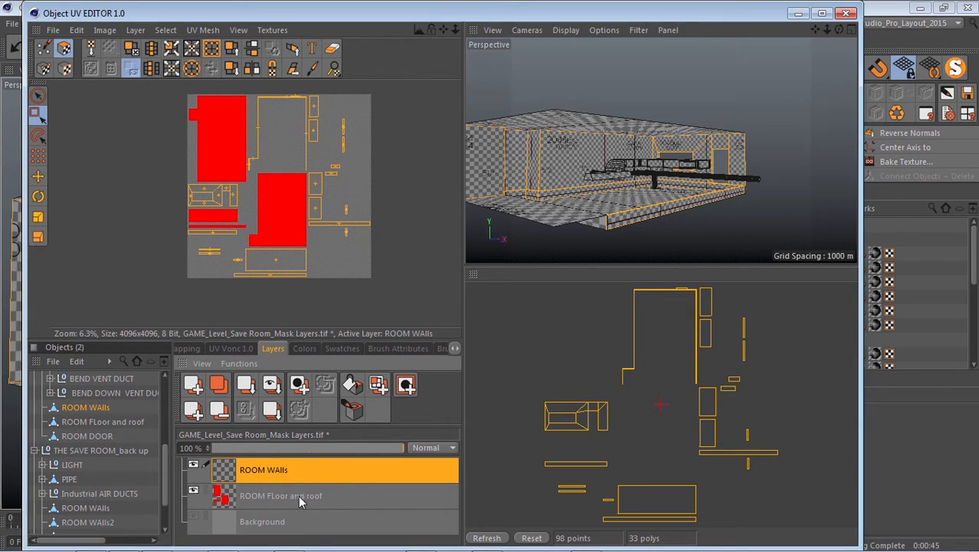
Choose a light orange paint colour and fill the selected wall UV polygons on the ROOM WAlls layer.
{"action": "left_click", "coordinate": [303, 349]}
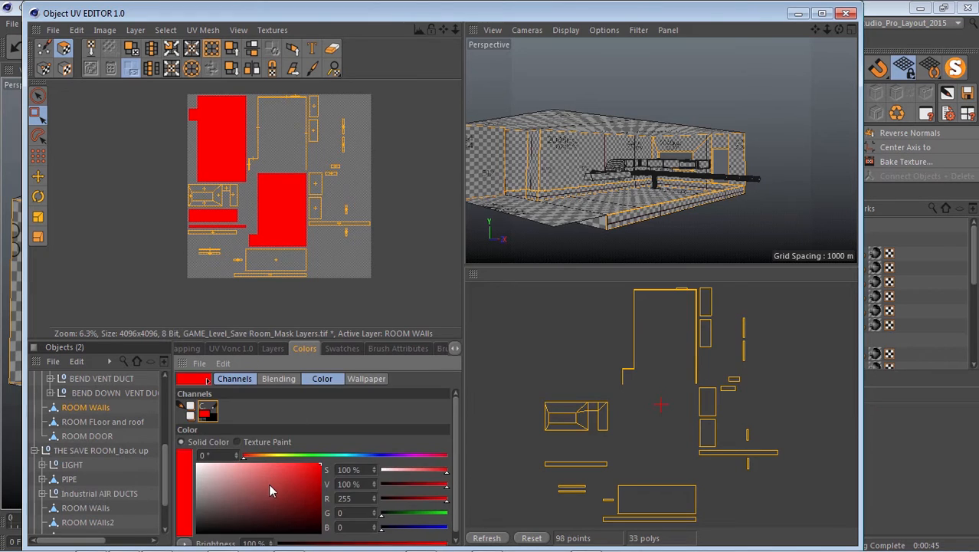
{"action": "left_click", "coordinate": [245, 481]}
{"action": "left_click", "coordinate": [268, 456]}
{"action": "left_click_drag", "start_coordinate": [264, 459], "coordinate": [264, 457]}
{"action": "left_click_drag", "start_coordinate": [283, 463], "coordinate": [281, 462]}
{"action": "left_click", "coordinate": [273, 348]}
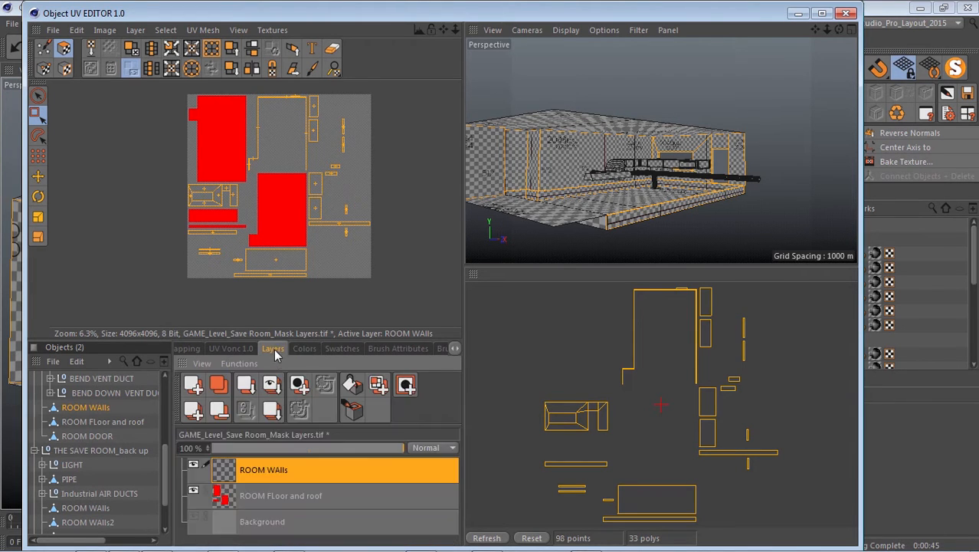
{"action": "left_click", "coordinate": [352, 386]}
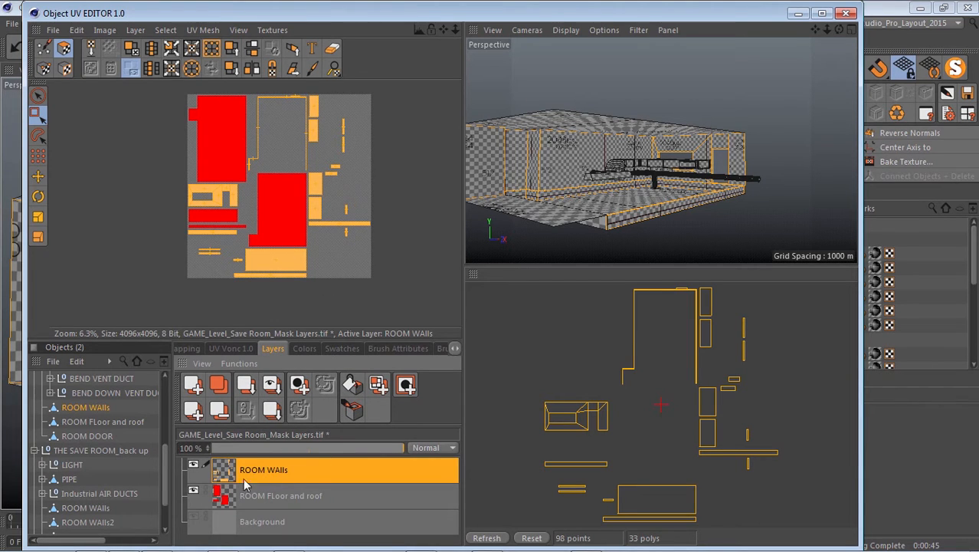
Expand VENT DUCT 2, VENT DUCT 3, BEND VENT DUCT and BEND DOWN VENT DUCT to reveal their child objects.
{"action": "scroll", "coordinate": [115, 423], "scroll_direction": "up", "scroll_amount": 2}
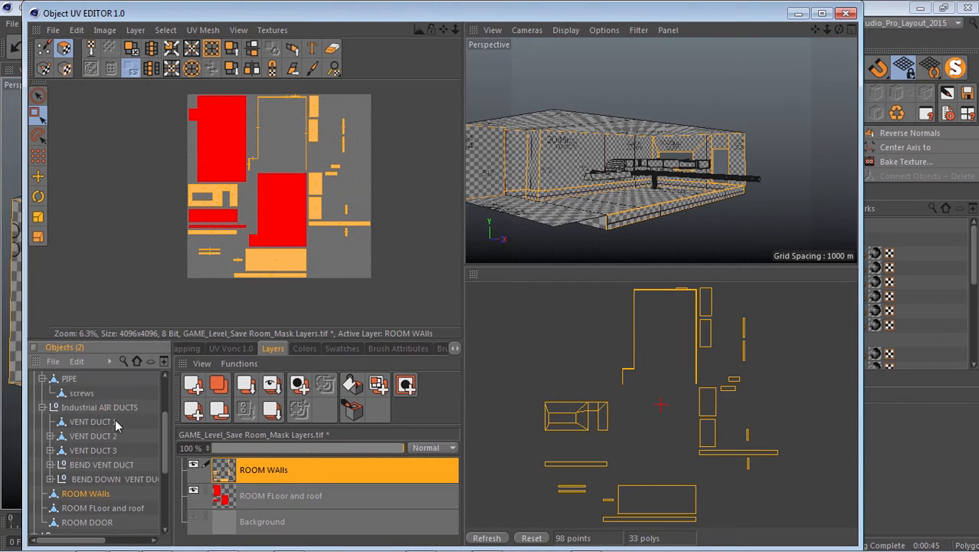
{"action": "left_click", "coordinate": [50, 479]}
{"action": "left_click", "coordinate": [50, 464]}
{"action": "left_click", "coordinate": [50, 449]}
{"action": "left_click", "coordinate": [50, 435]}
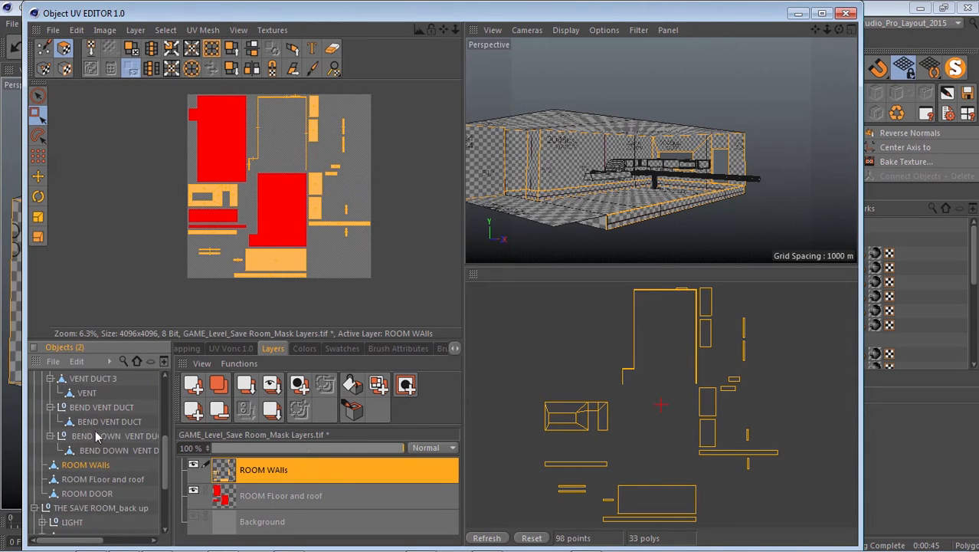
{"action": "scroll", "coordinate": [86, 488], "scroll_direction": "down", "scroll_amount": 2}
{"action": "scroll", "coordinate": [98, 440], "scroll_direction": "up", "scroll_amount": 4}
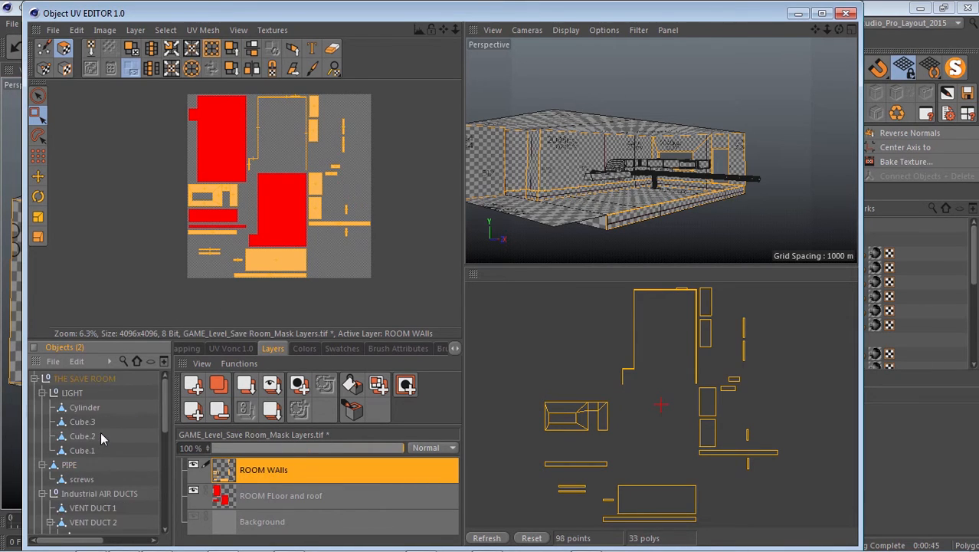
{"action": "scroll", "coordinate": [101, 438], "scroll_direction": "down", "scroll_amount": 4}
Select all UV polygons of the BEND DOWN VENT DUCT mesh and display them over the mask texture.
{"action": "left_click", "coordinate": [110, 450]}
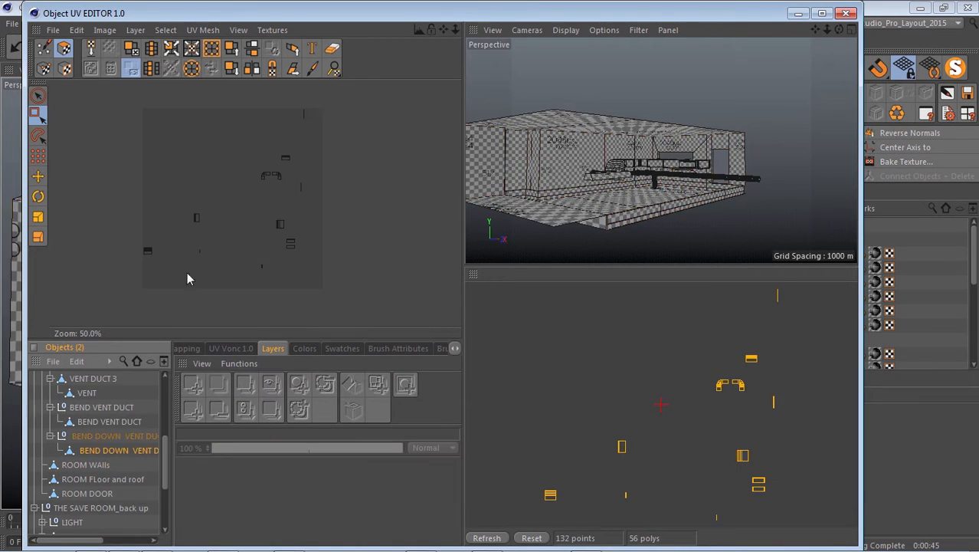
{"action": "left_click", "coordinate": [38, 158]}
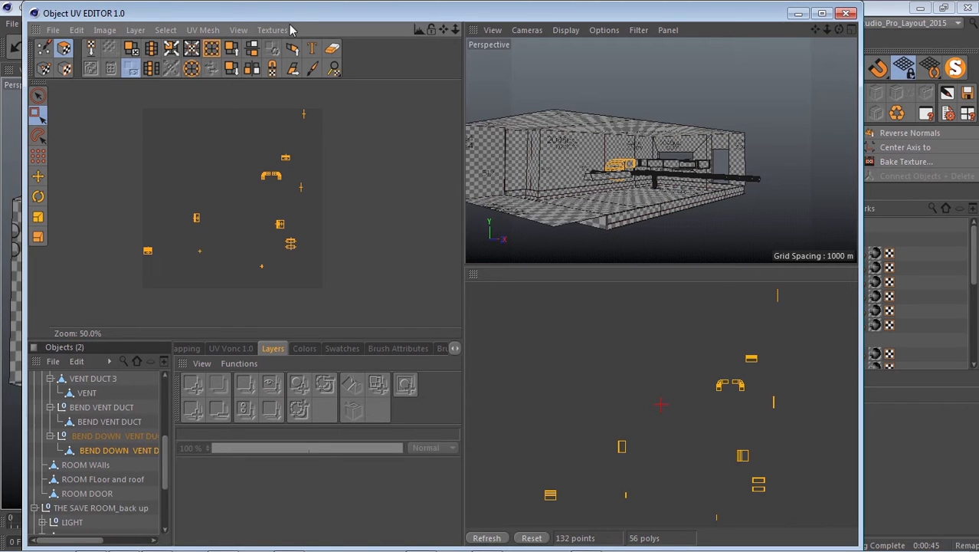
{"action": "left_click", "coordinate": [277, 32]}
{"action": "left_click", "coordinate": [301, 85]}
{"action": "scroll", "coordinate": [259, 242], "scroll_direction": "down", "scroll_amount": 1}
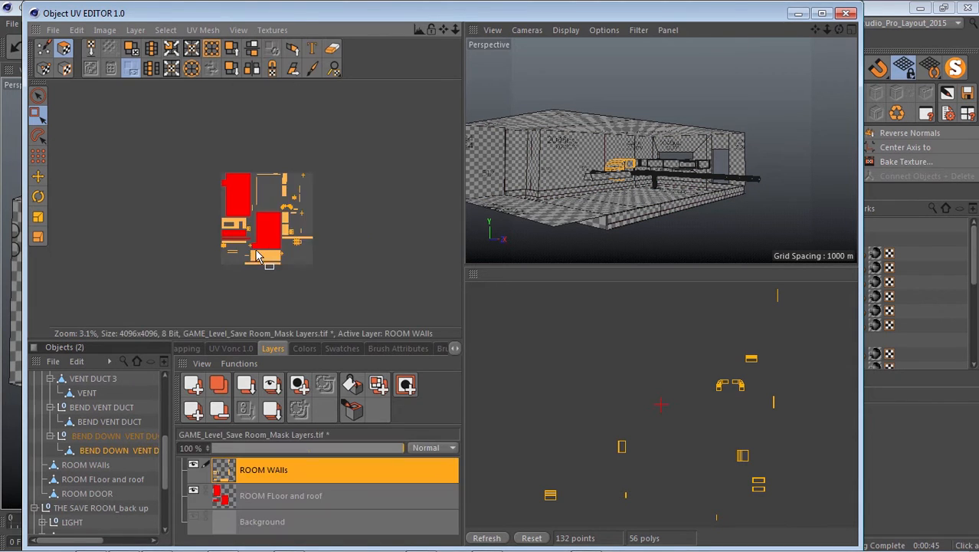
{"action": "scroll", "coordinate": [270, 245], "scroll_direction": "up", "scroll_amount": 1}
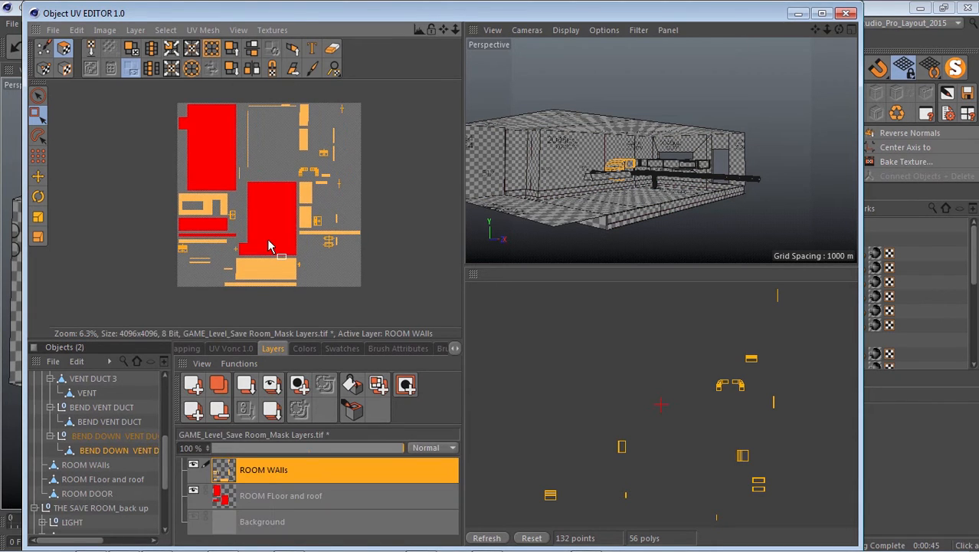
Add a new layer to the mask texture and copy the name of the Industrial AIR DUCTS group.
{"action": "left_click", "coordinate": [195, 387]}
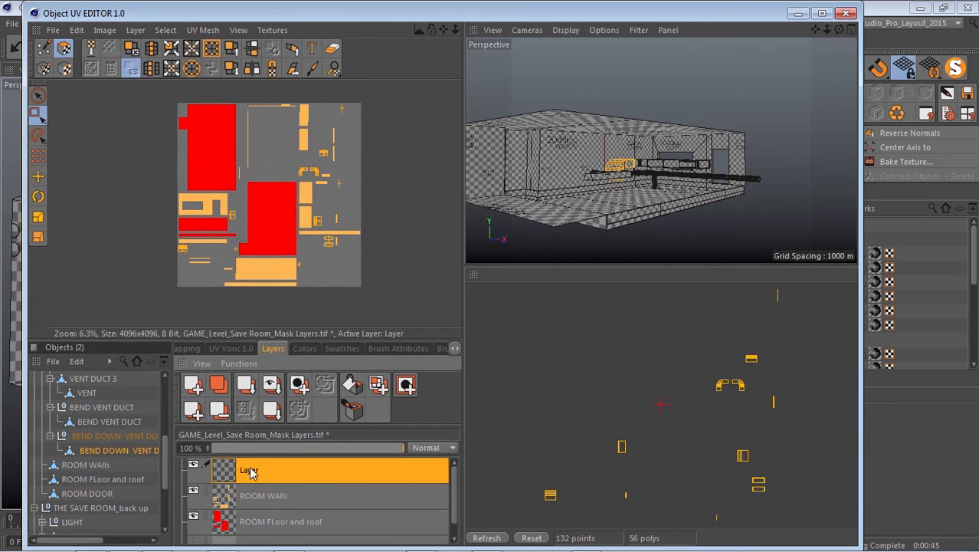
{"action": "double_click", "coordinate": [251, 471]}
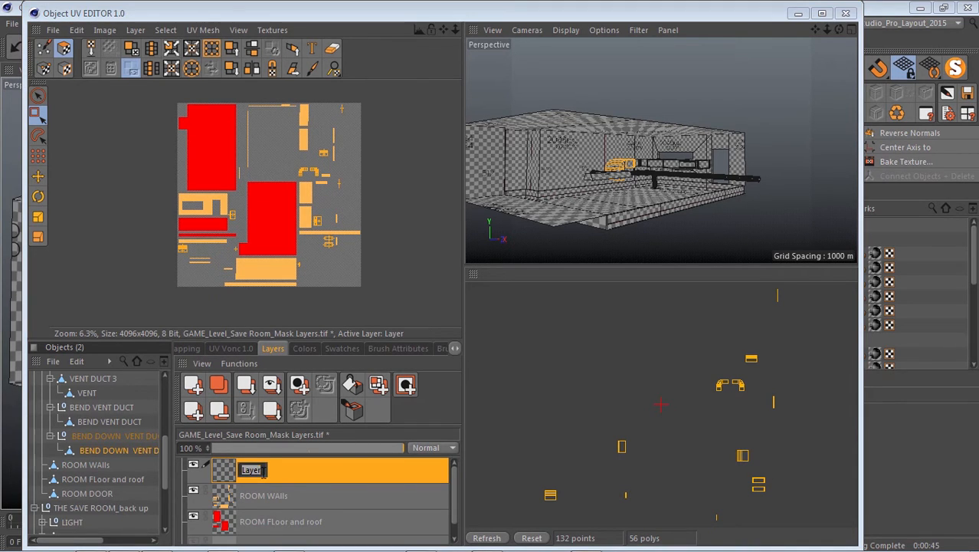
{"action": "left_click", "coordinate": [296, 470]}
{"action": "scroll", "coordinate": [133, 445], "scroll_direction": "up", "scroll_amount": 2}
{"action": "double_click", "coordinate": [97, 408]}
{"action": "key", "text": "ctrl+c"}
{"action": "right_click", "coordinate": [99, 405]}
{"action": "left_click", "coordinate": [115, 429]}
Display the mask texture again and rename the new layer Industrial AIR DUCTS with the copied name.
{"action": "left_click", "coordinate": [270, 32]}
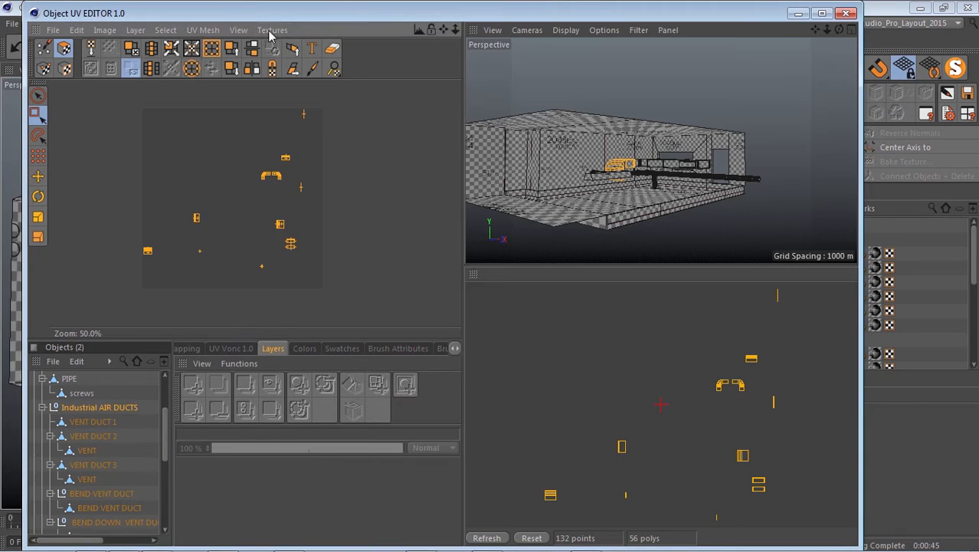
{"action": "left_click", "coordinate": [299, 48]}
{"action": "double_click", "coordinate": [251, 468]}
{"action": "key", "text": "ctrl+v"}
{"action": "key", "text": "Return"}
Set the paint colour to bright green (148, 255, 0) and fill the BEND DOWN VENT DUCT UV polygons on the Industrial AIR DUCTS layer.
{"action": "scroll", "coordinate": [278, 154], "scroll_direction": "up", "scroll_amount": 2}
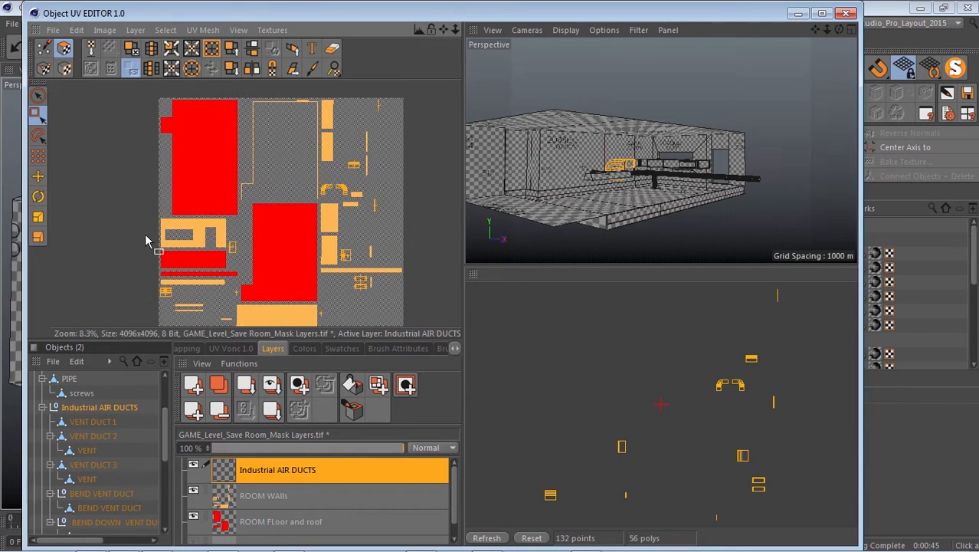
{"action": "scroll", "coordinate": [337, 174], "scroll_direction": "down", "scroll_amount": 2}
{"action": "left_click", "coordinate": [305, 351]}
{"action": "left_click", "coordinate": [287, 455]}
{"action": "left_click_drag", "start_coordinate": [311, 469], "coordinate": [335, 450]}
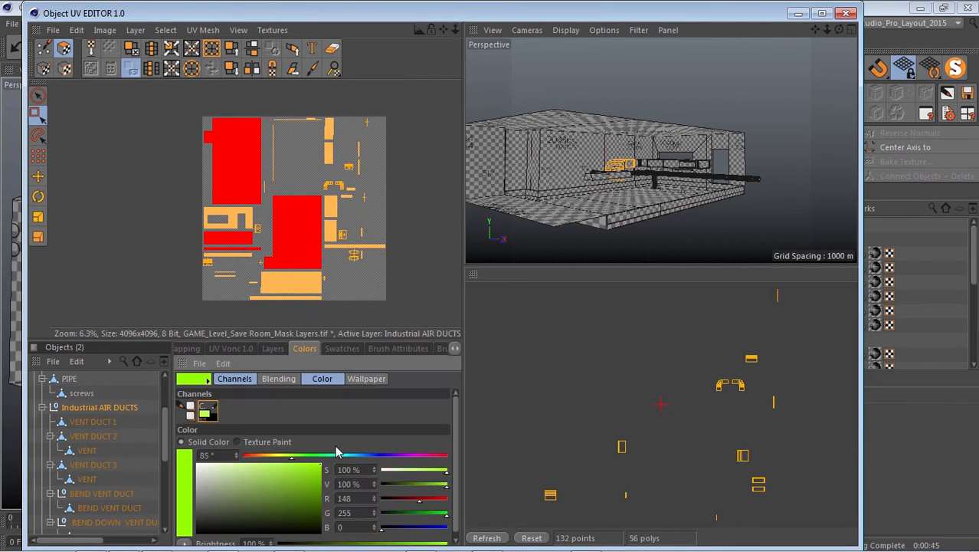
{"action": "left_click", "coordinate": [273, 350]}
Fill the UV polygons of BEND VENT DUCT and VENT DUCT 3 with the green on the Industrial AIR DUCTS layer.
{"action": "scroll", "coordinate": [94, 468], "scroll_direction": "down", "scroll_amount": 2}
{"action": "left_click", "coordinate": [110, 422]}
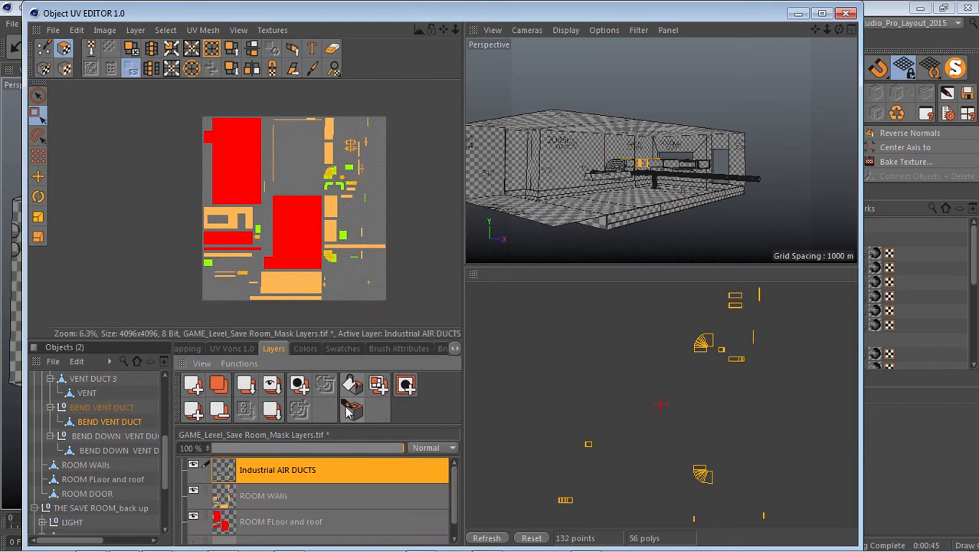
{"action": "left_click", "coordinate": [88, 395]}
{"action": "left_click", "coordinate": [85, 380]}
{"action": "scroll", "coordinate": [102, 405], "scroll_direction": "up", "scroll_amount": 2}
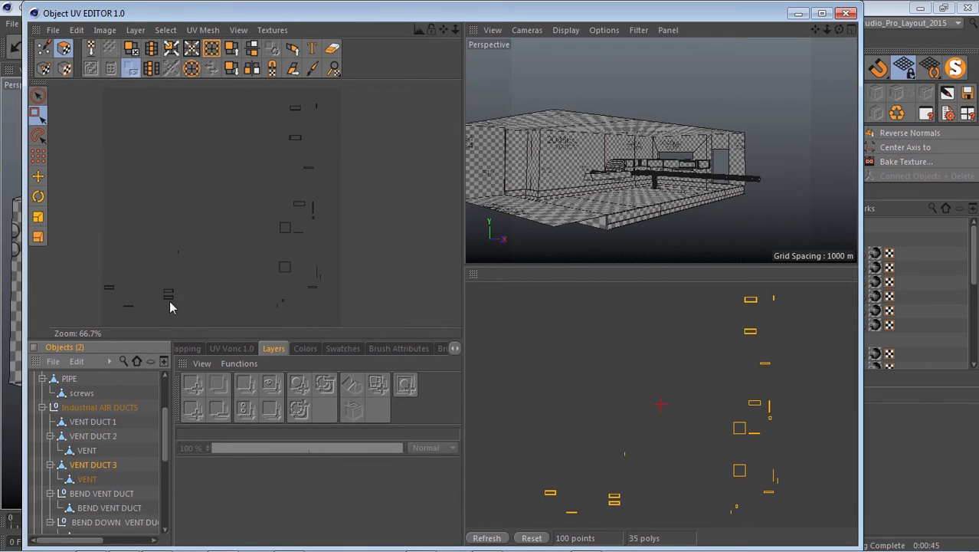
{"action": "left_click", "coordinate": [274, 30]}
{"action": "left_click", "coordinate": [306, 83]}
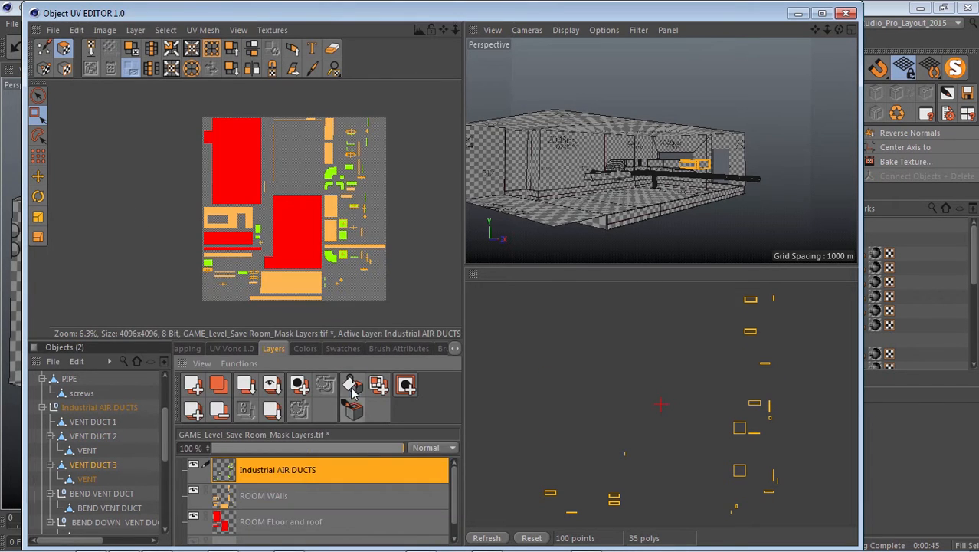
Fill the UV polygons of VENT DUCT 2 with the green on the Industrial AIR DUCTS layer.
{"action": "left_click", "coordinate": [84, 436]}
{"action": "left_click", "coordinate": [238, 30]}
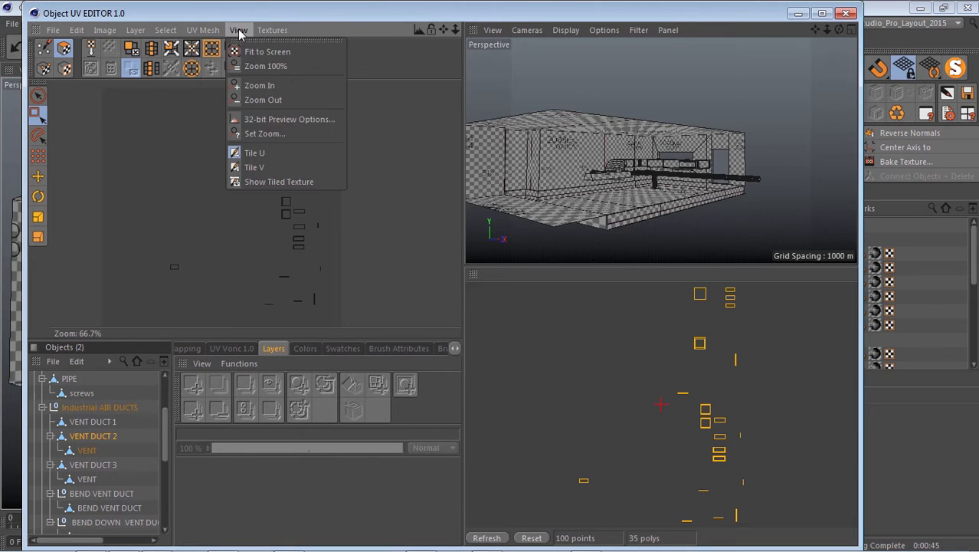
{"action": "mouse_move", "coordinate": [272, 29]}
{"action": "left_click", "coordinate": [322, 82]}
{"action": "scroll", "coordinate": [372, 203], "scroll_direction": "up", "scroll_amount": 2}
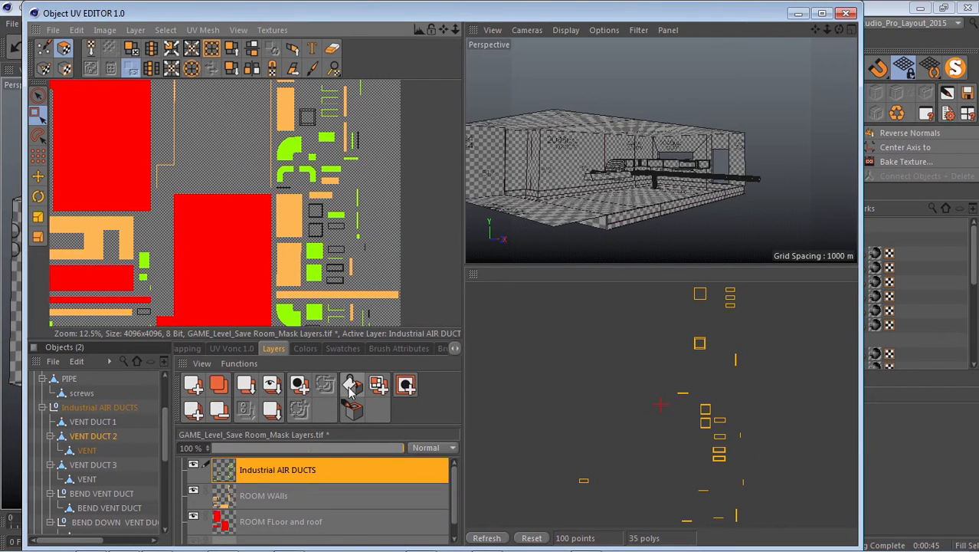
{"action": "left_click", "coordinate": [350, 387]}
Display the mask texture for VENT DUCT 1 and fill its UV polygons with the same green.
{"action": "left_click", "coordinate": [81, 421]}
{"action": "left_click", "coordinate": [267, 31]}
{"action": "left_click", "coordinate": [307, 85]}
{"action": "scroll", "coordinate": [289, 198], "scroll_direction": "down", "scroll_amount": 1}
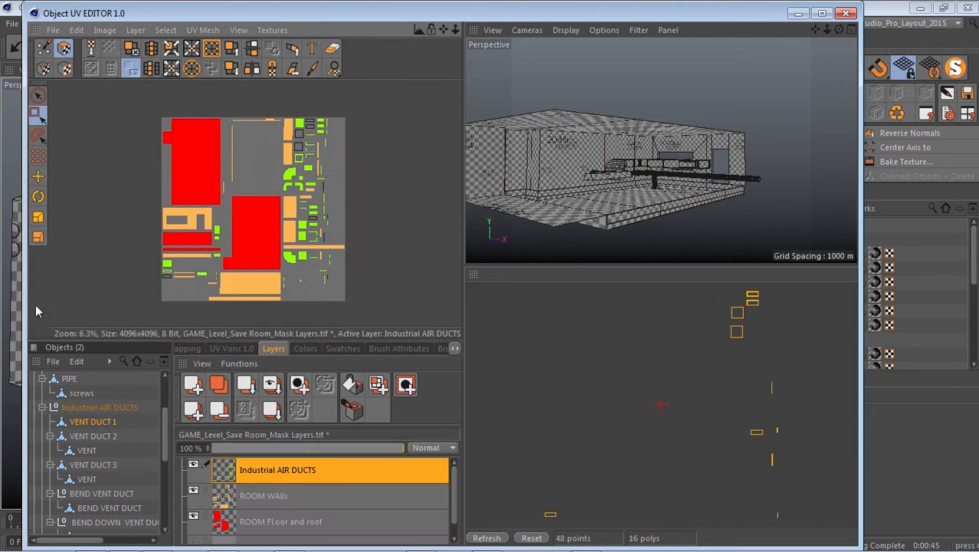
{"action": "left_click", "coordinate": [352, 385]}
{"action": "scroll", "coordinate": [300, 197], "scroll_direction": "up", "scroll_amount": 4}
{"action": "scroll", "coordinate": [242, 211], "scroll_direction": "down", "scroll_amount": 4}
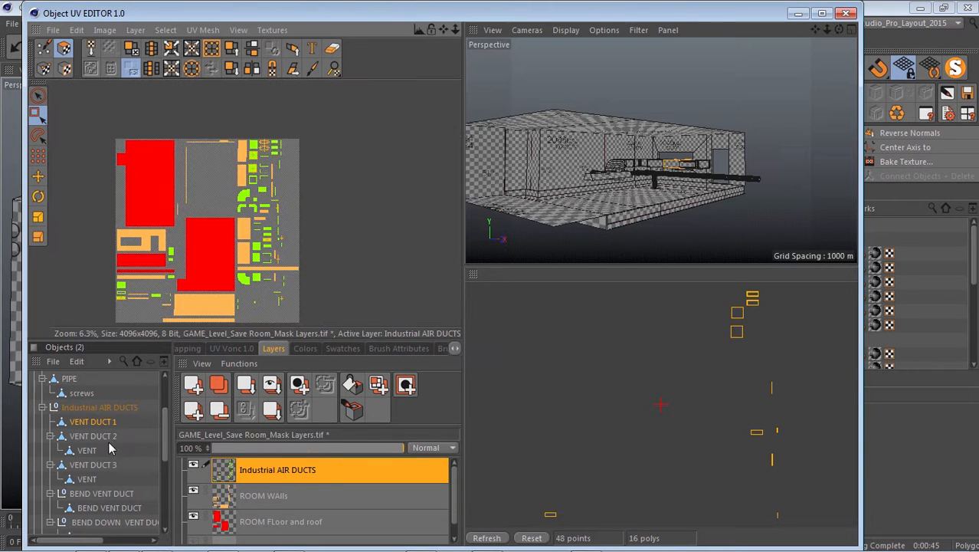
Check the UV polygons of the VENT under VENT DUCT 2 and of BEND VENT DUCT against the mask texture.
{"action": "left_click", "coordinate": [87, 453]}
{"action": "left_click", "coordinate": [271, 31]}
{"action": "left_click", "coordinate": [292, 85]}
{"action": "left_click", "coordinate": [93, 508]}
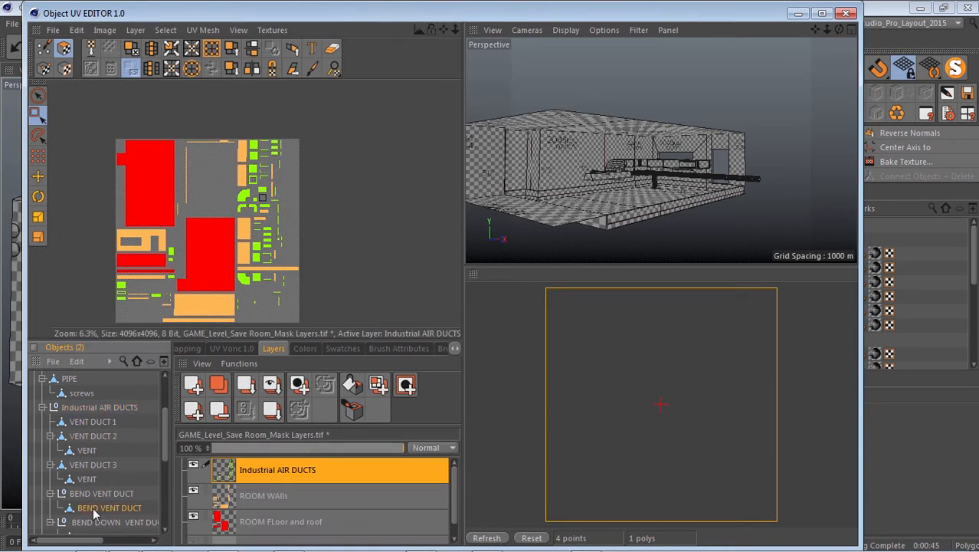
{"action": "scroll", "coordinate": [210, 237], "scroll_direction": "up", "scroll_amount": 2}
{"action": "scroll", "coordinate": [210, 237], "scroll_direction": "down", "scroll_amount": 2}
{"action": "left_click", "coordinate": [272, 30]}
{"action": "left_click", "coordinate": [299, 66]}
Select the VENT object under VENT DUCT 2 and display the mask texture behind its UV polygon.
{"action": "left_click", "coordinate": [86, 450]}
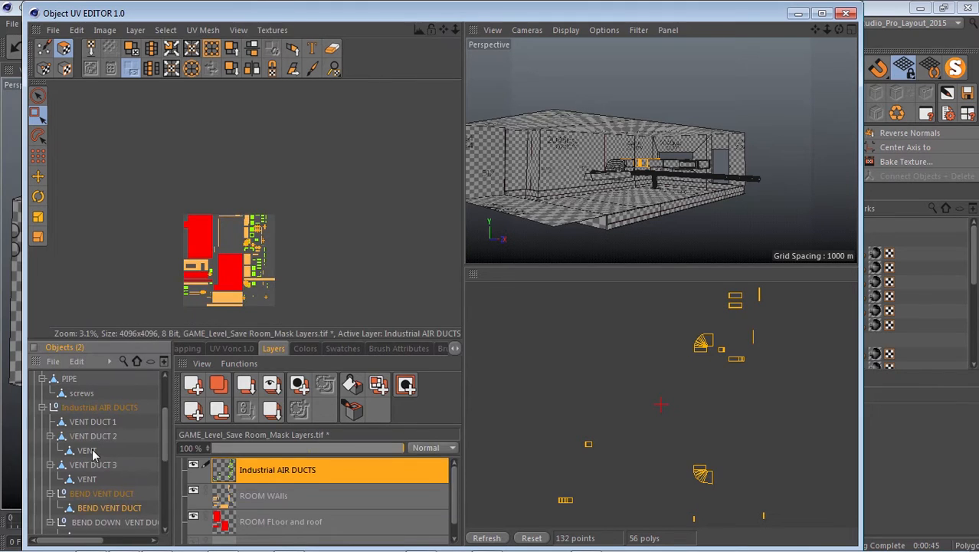
{"action": "left_click", "coordinate": [280, 34]}
{"action": "left_click", "coordinate": [296, 67]}
{"action": "scroll", "coordinate": [303, 208], "scroll_direction": "up", "scroll_amount": 4}
{"action": "scroll", "coordinate": [277, 196], "scroll_direction": "up", "scroll_amount": 3}
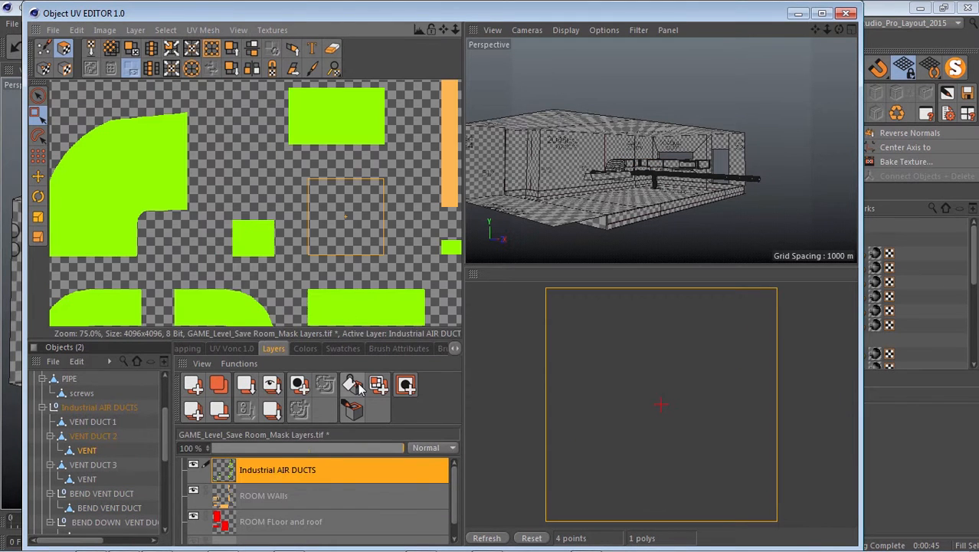
Add a new layer above Industrial AIR DUCTS and, reusing that layer's copied name, rename it AIR Vent DUCTS.
{"action": "double_click", "coordinate": [298, 470]}
{"action": "right_click", "coordinate": [298, 468]}
{"action": "left_click", "coordinate": [310, 492]}
{"action": "key", "text": "Return"}
{"action": "left_click", "coordinate": [193, 385]}
{"action": "double_click", "coordinate": [250, 468]}
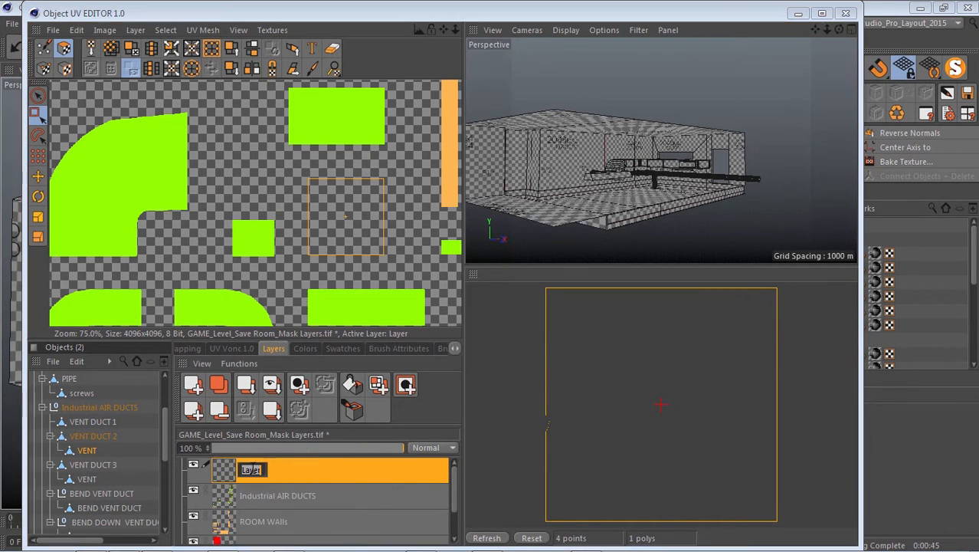
{"action": "right_click", "coordinate": [249, 464]}
{"action": "left_click", "coordinate": [264, 502]}
{"action": "double_click", "coordinate": [280, 470]}
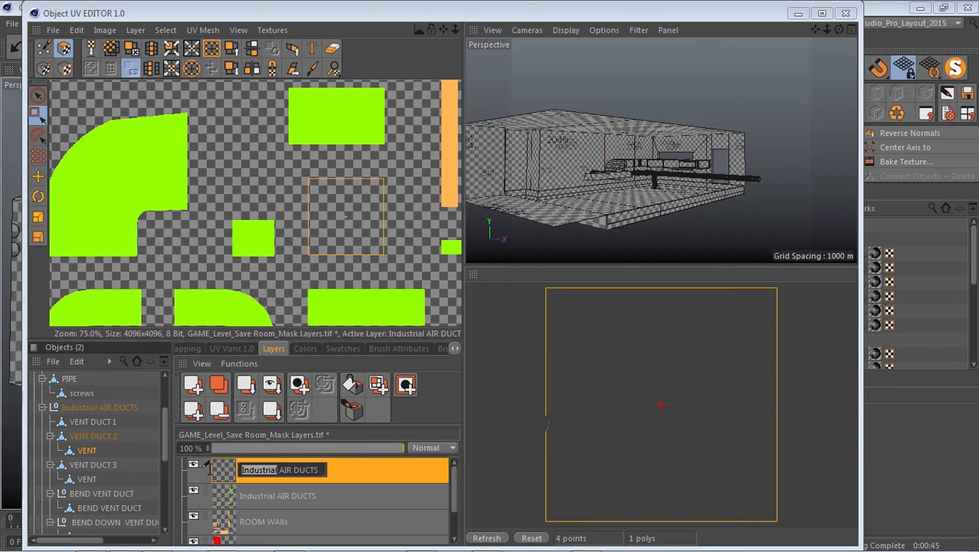
{"action": "type", "text": "Vent"}
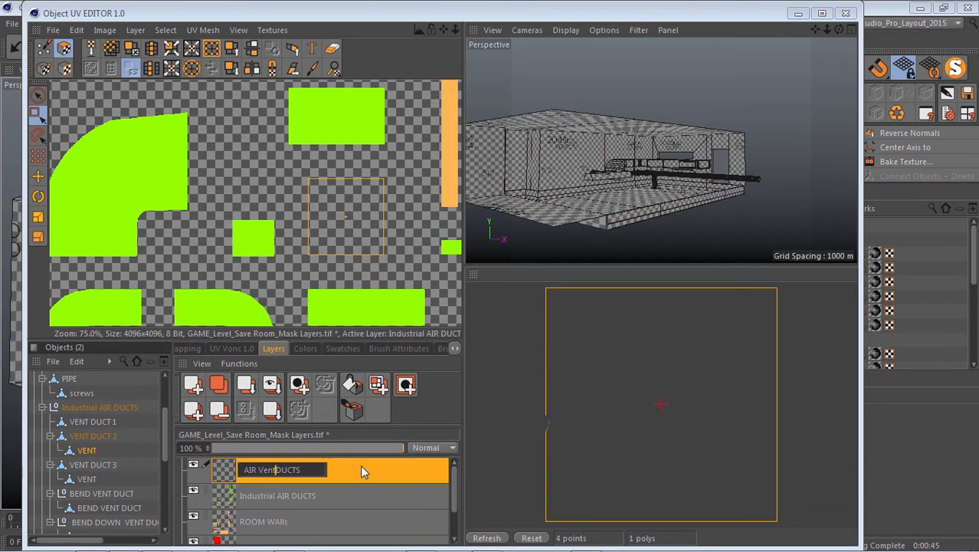
{"action": "key", "text": "Return"}
Set the paint colour to dark grey and fill the VENT UV polygon on the AIR Vent DUCTS layer.
{"action": "scroll", "coordinate": [297, 190], "scroll_direction": "down", "scroll_amount": 5}
{"action": "left_click", "coordinate": [307, 349]}
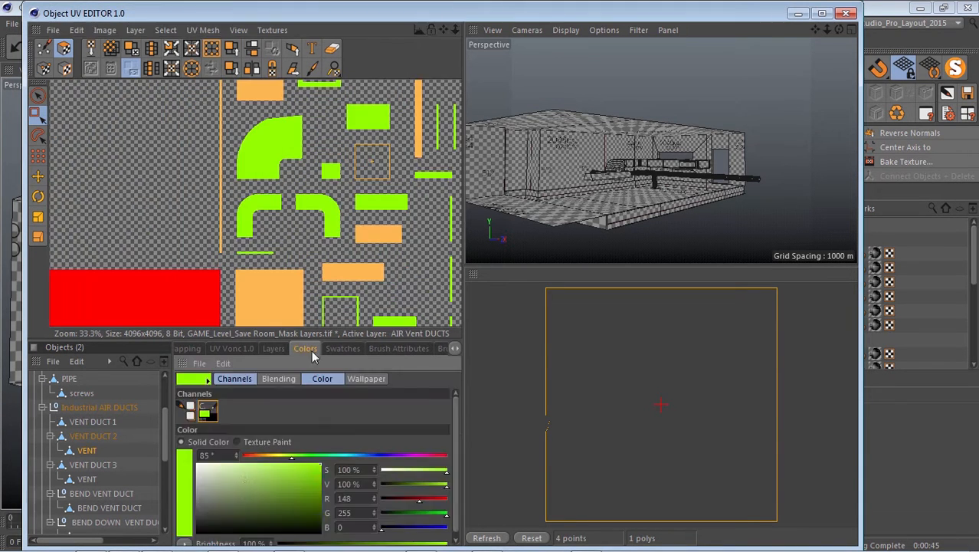
{"action": "left_click", "coordinate": [274, 349]}
{"action": "left_click", "coordinate": [353, 385]}
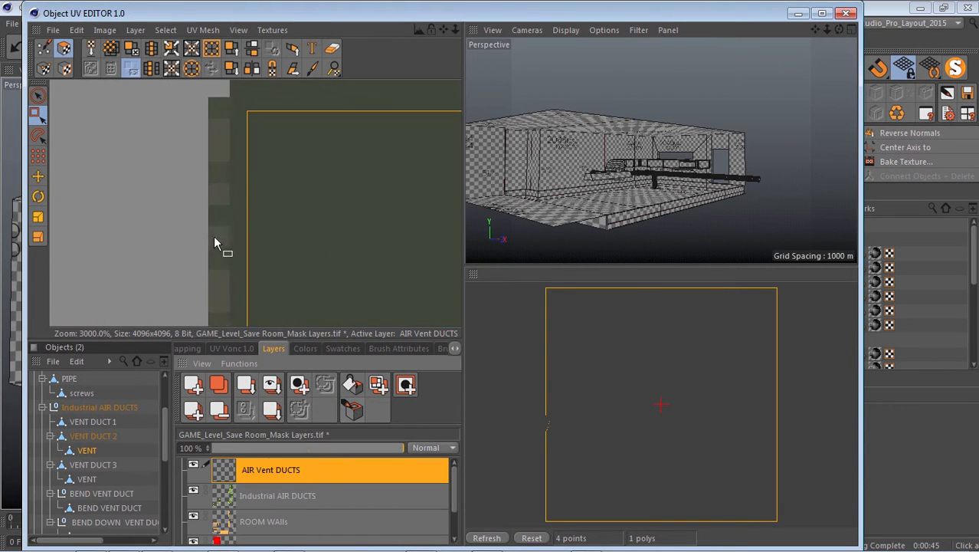
{"action": "scroll", "coordinate": [215, 242], "scroll_direction": "down", "scroll_amount": 15}
{"action": "scroll", "coordinate": [221, 258], "scroll_direction": "up", "scroll_amount": 3}
{"action": "scroll", "coordinate": [221, 258], "scroll_direction": "down", "scroll_amount": 3}
{"action": "scroll", "coordinate": [101, 453], "scroll_direction": "up", "scroll_amount": 2}
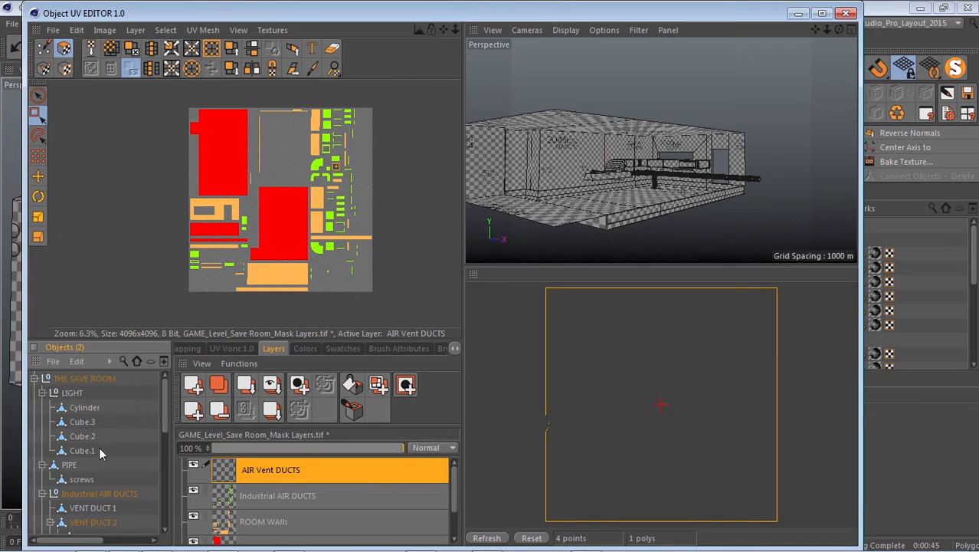
Display the mask texture for the LIGHT group's Cylinder and fill its UV polygons white on the Main light layer.
{"action": "left_click", "coordinate": [81, 407]}
{"action": "left_click", "coordinate": [272, 30]}
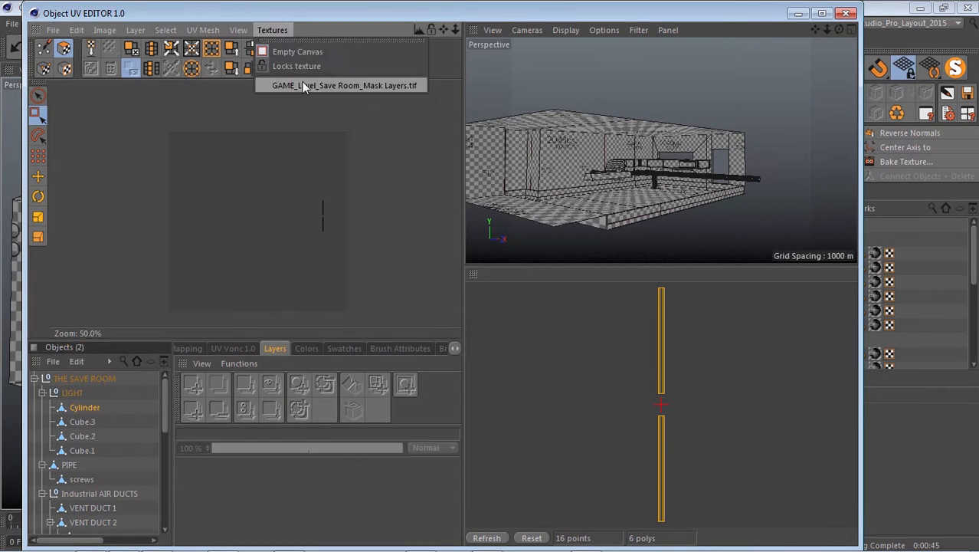
{"action": "left_click", "coordinate": [326, 82]}
{"action": "middle_click_drag", "start_coordinate": [269, 228], "coordinate": [265, 229], "text": "alt"}
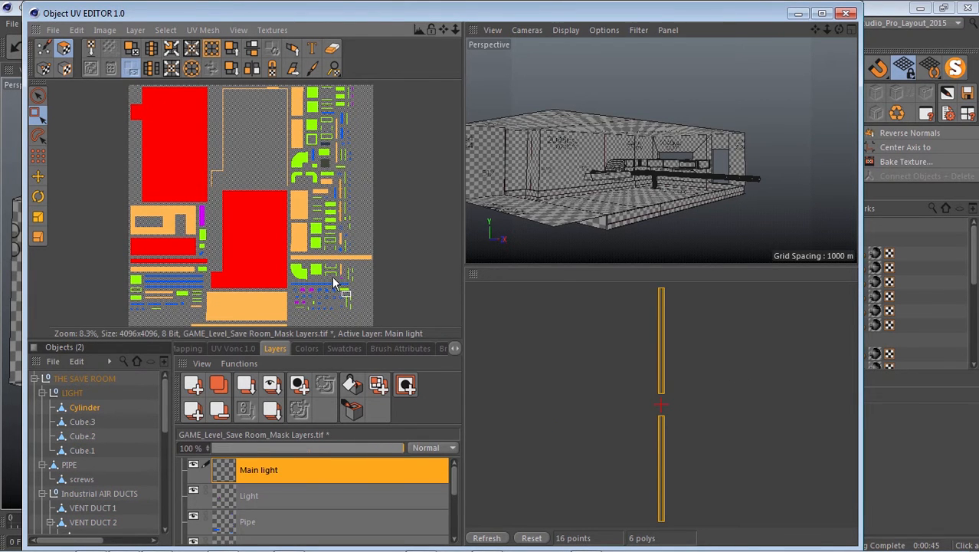
{"action": "left_click", "coordinate": [306, 349]}
{"action": "left_click", "coordinate": [275, 348]}
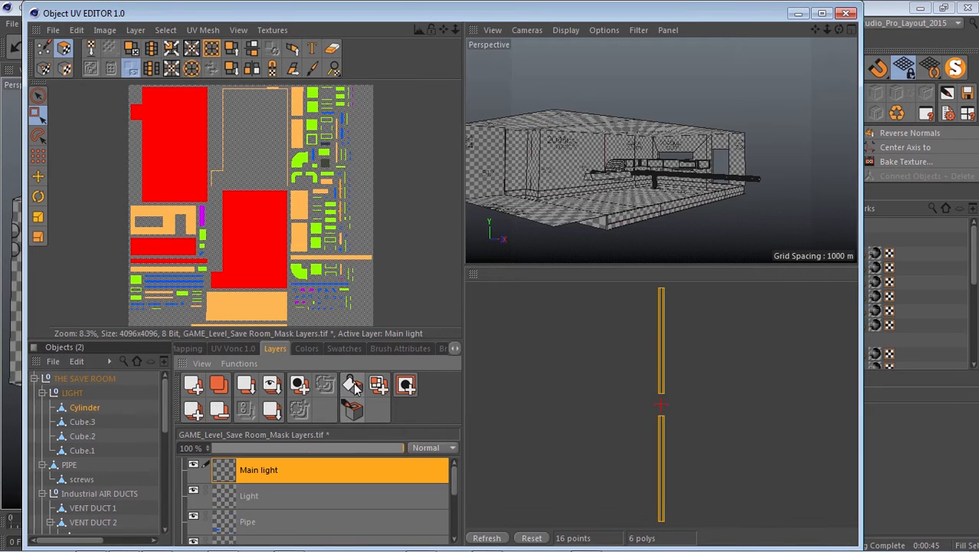
Save the mask texture in Photoshop (PSD) format as GAME_Level_Save Room_Mask Layers.
{"action": "left_click", "coordinate": [52, 30]}
{"action": "left_click", "coordinate": [80, 156]}
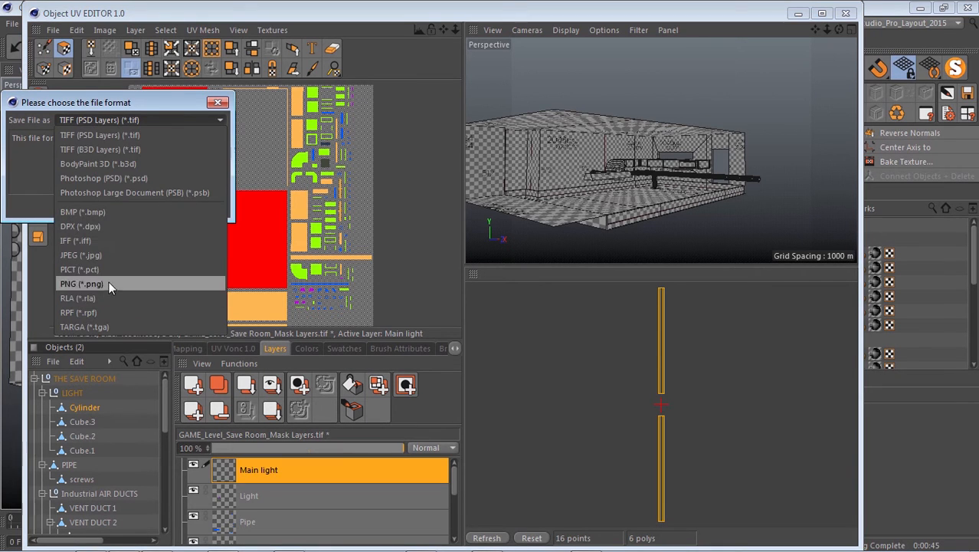
{"action": "left_click", "coordinate": [110, 178]}
{"action": "left_click", "coordinate": [95, 206]}
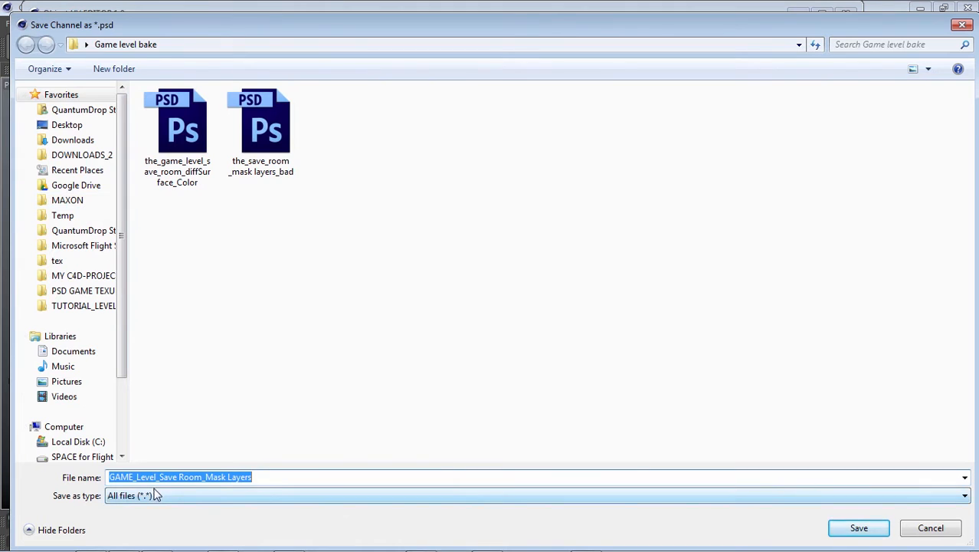
{"action": "left_click", "coordinate": [882, 532]}
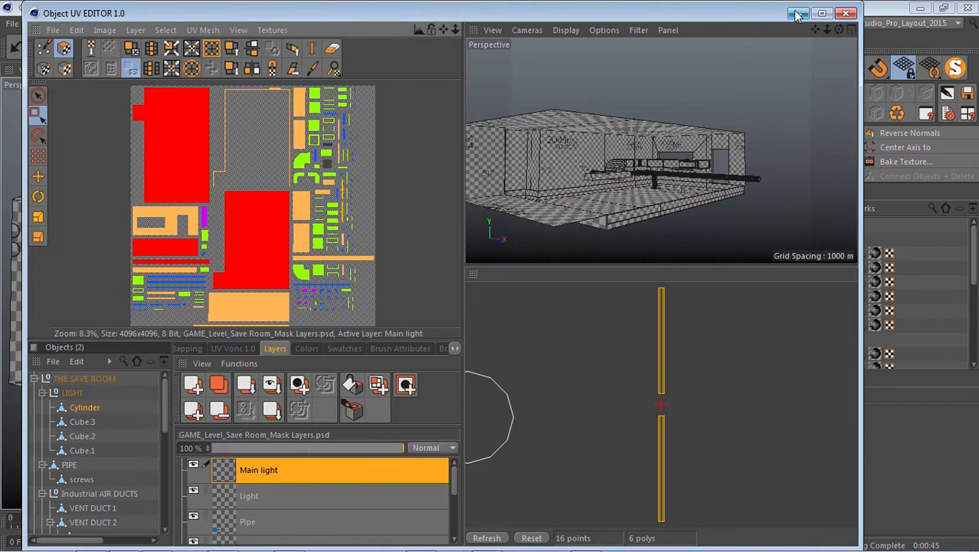
Minimise the UV editor and load the Studio_Pro_Layout_2015 layout.
{"action": "left_click", "coordinate": [846, 14]}
{"action": "left_click", "coordinate": [886, 21]}
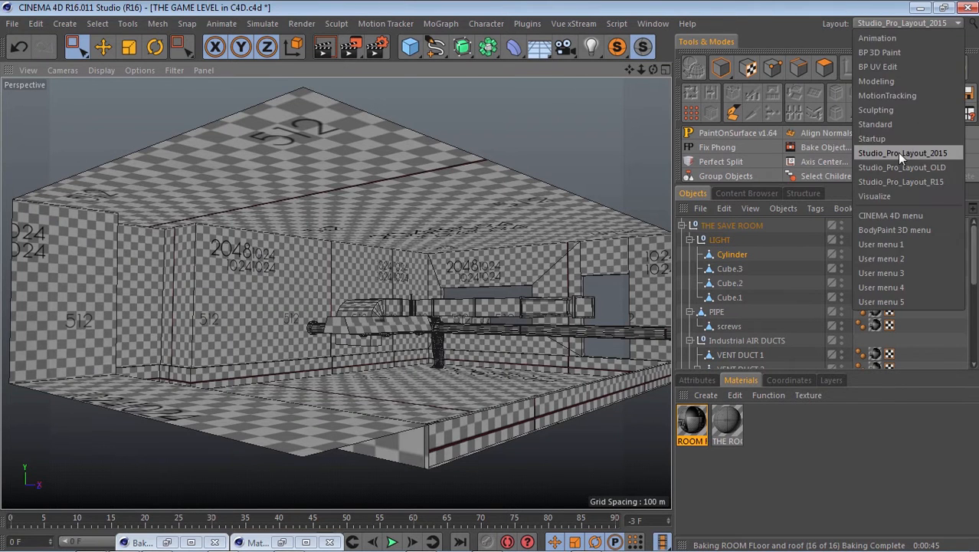
{"action": "left_click", "coordinate": [897, 153]}
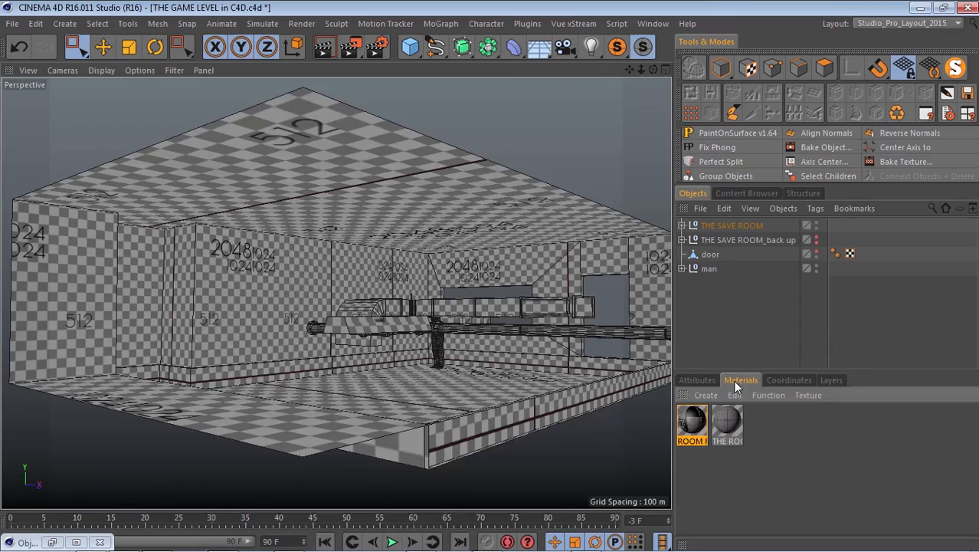
Load the GAME_Level_Save Room_Mask Layers PSD as the Color texture of the ROOM FLoor and roof material.
{"action": "double_click", "coordinate": [696, 422]}
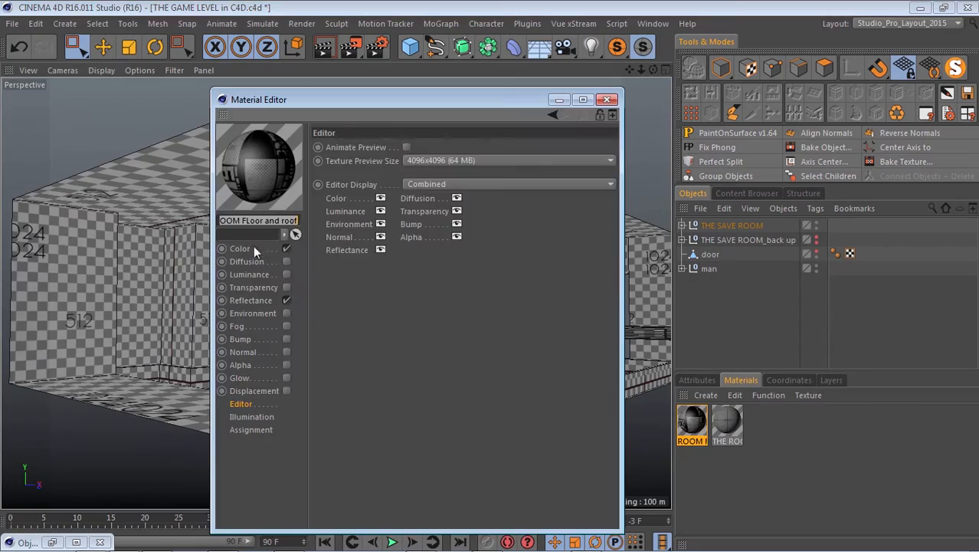
{"action": "left_click", "coordinate": [253, 245]}
{"action": "left_click", "coordinate": [598, 179]}
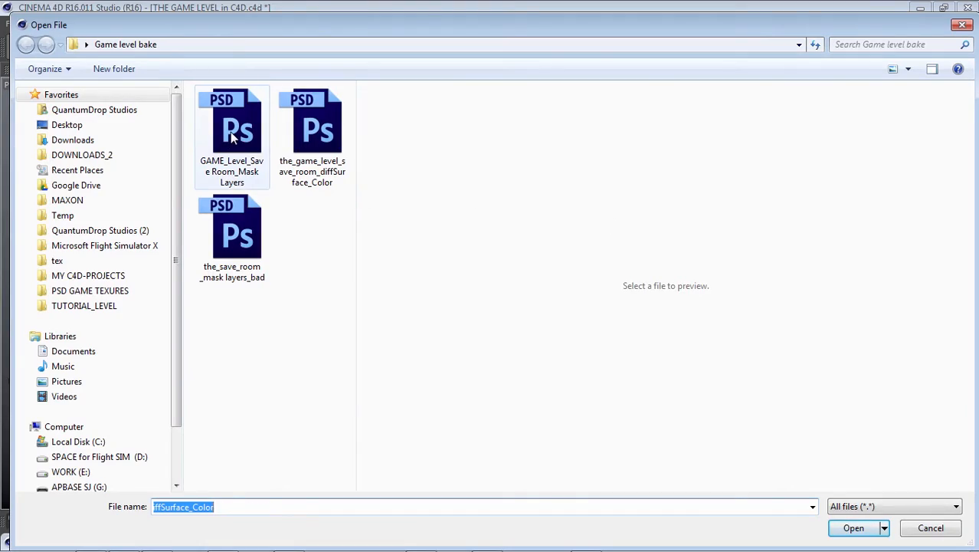
{"action": "double_click", "coordinate": [230, 131]}
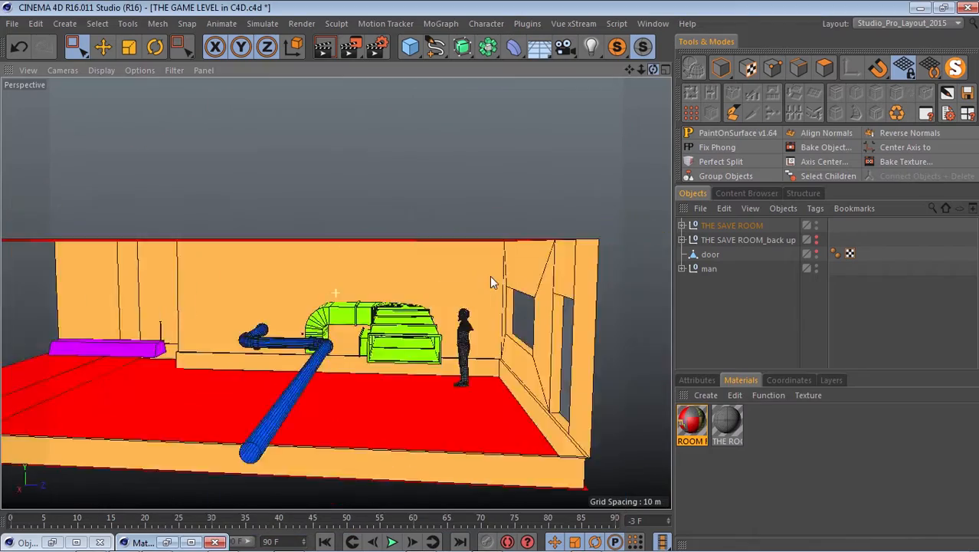
{"action": "left_click_drag", "start_coordinate": [490, 277], "coordinate": [362, 222], "text": "alt"}
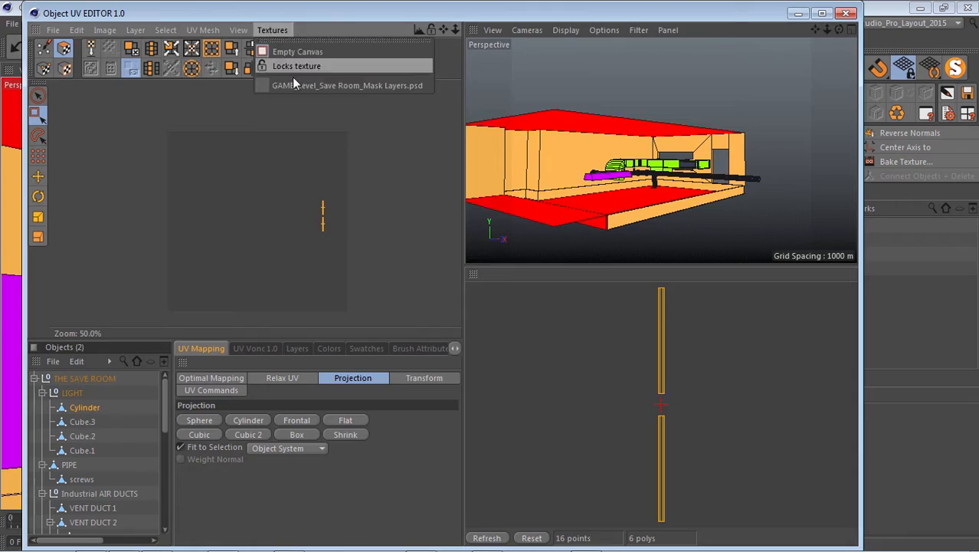
Reopen the UV editor, select Cube.2 in the LIGHT group and display the mask texture with its layers.
{"action": "left_click", "coordinate": [337, 63]}
{"action": "scroll", "coordinate": [622, 176], "scroll_direction": "up", "scroll_amount": 6}
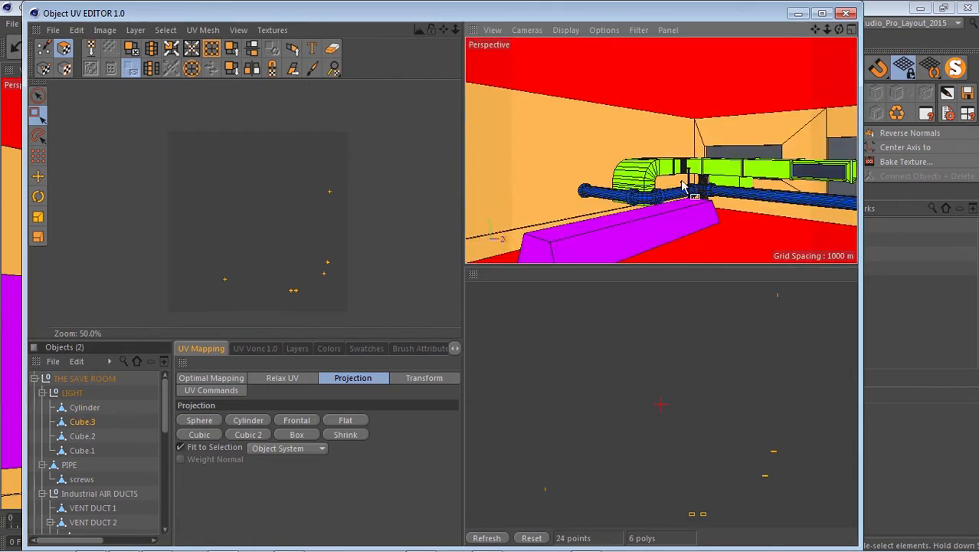
{"action": "left_click_drag", "start_coordinate": [600, 176], "coordinate": [622, 180], "text": "alt"}
{"action": "left_click", "coordinate": [74, 437]}
{"action": "left_click", "coordinate": [301, 350]}
{"action": "left_click", "coordinate": [272, 30]}
{"action": "left_click", "coordinate": [292, 47]}
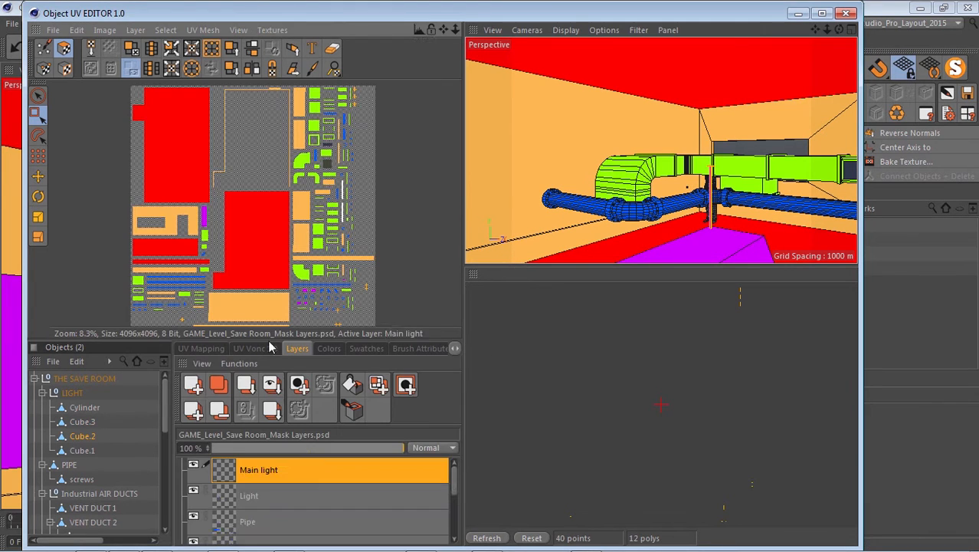
Add a new layer above Main light and name it BR.
{"action": "left_click", "coordinate": [193, 385]}
{"action": "double_click", "coordinate": [245, 472]}
{"action": "type", "text": "BR"}
{"action": "key", "text": "Return"}
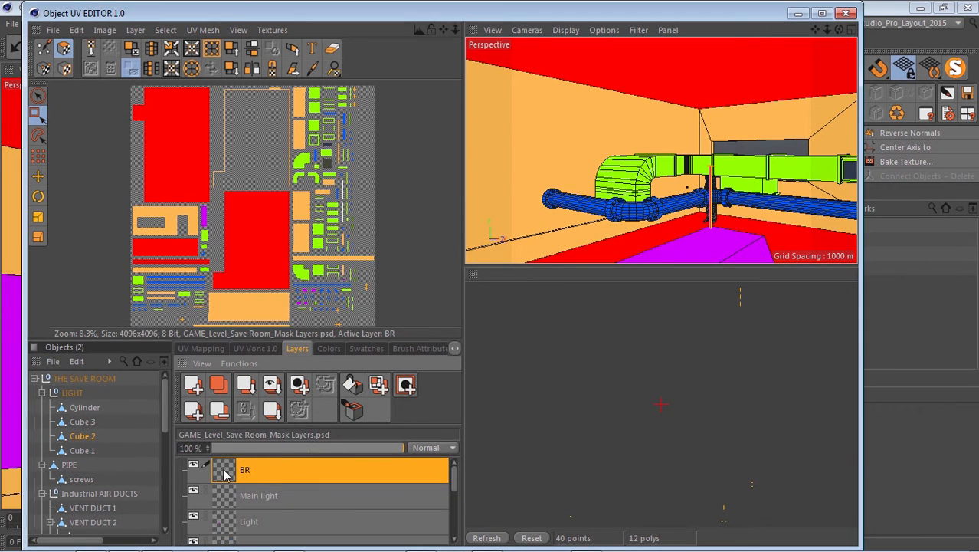
Apply dark red (114, 68, 68) to the Cube.2 UV polygons on the BR layer and save the mask texture.
{"action": "left_click", "coordinate": [329, 348]}
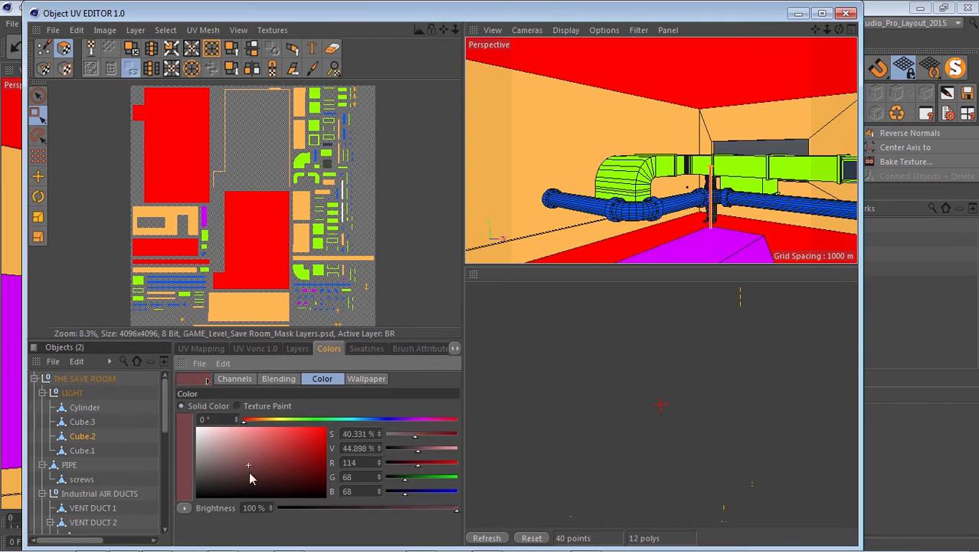
{"action": "left_click", "coordinate": [297, 349]}
{"action": "left_click", "coordinate": [352, 409]}
{"action": "left_click", "coordinate": [53, 31]}
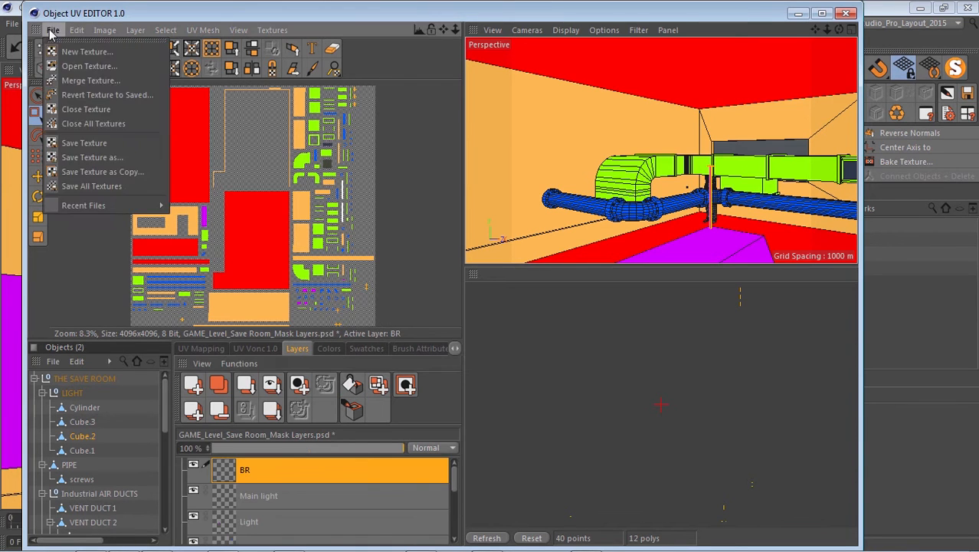
{"action": "left_click", "coordinate": [51, 143]}
Return to the main viewport, select the white light tube under the purple housing and shift it along the X axis.
{"action": "scroll", "coordinate": [727, 210], "scroll_direction": "up", "scroll_amount": 3}
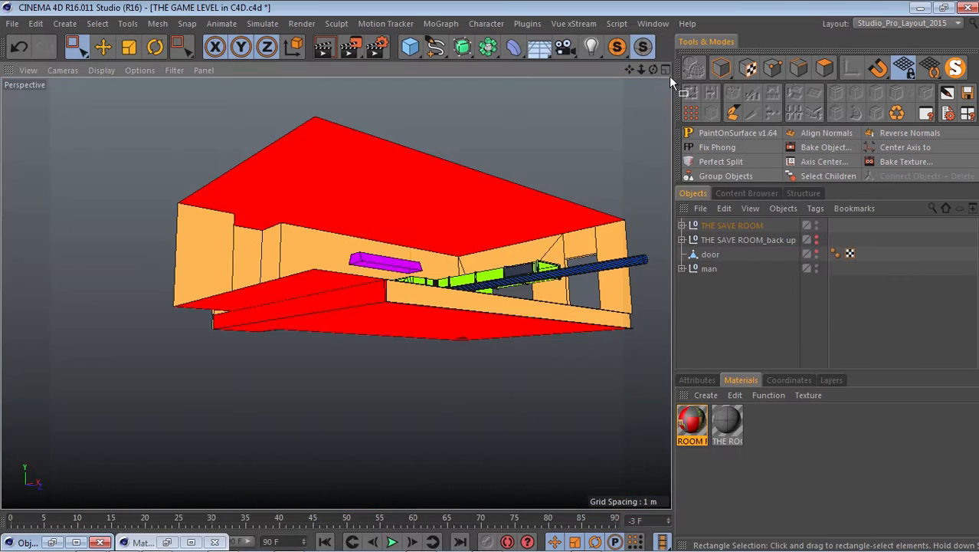
{"action": "left_click_drag", "start_coordinate": [669, 76], "coordinate": [600, 94], "text": "alt"}
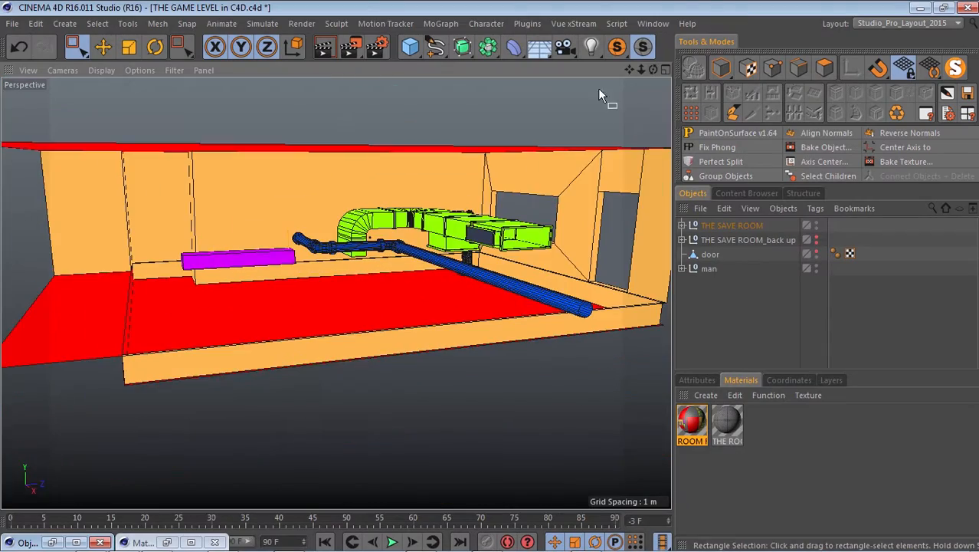
{"action": "left_click_drag", "start_coordinate": [492, 283], "coordinate": [373, 272], "text": "alt"}
{"action": "scroll", "coordinate": [374, 271], "scroll_direction": "up", "scroll_amount": 5}
{"action": "left_click_drag", "start_coordinate": [653, 69], "coordinate": [491, 279]}
{"action": "left_click_drag", "start_coordinate": [651, 70], "coordinate": [491, 279]}
{"action": "left_click", "coordinate": [721, 68]}
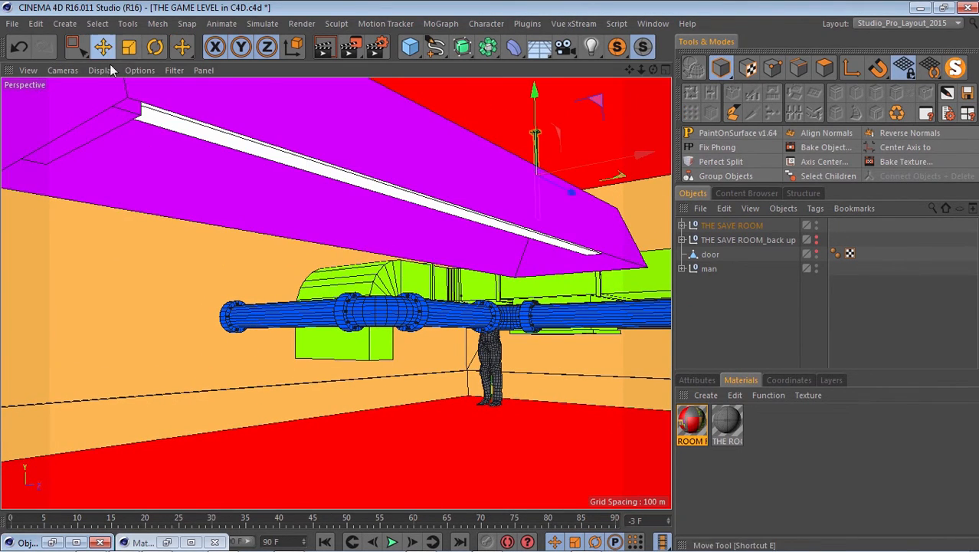
{"action": "left_click", "coordinate": [122, 113]}
{"action": "left_click_drag", "start_coordinate": [149, 110], "coordinate": [601, 238], "text": "ctrl"}
{"action": "left_click", "coordinate": [523, 233]}
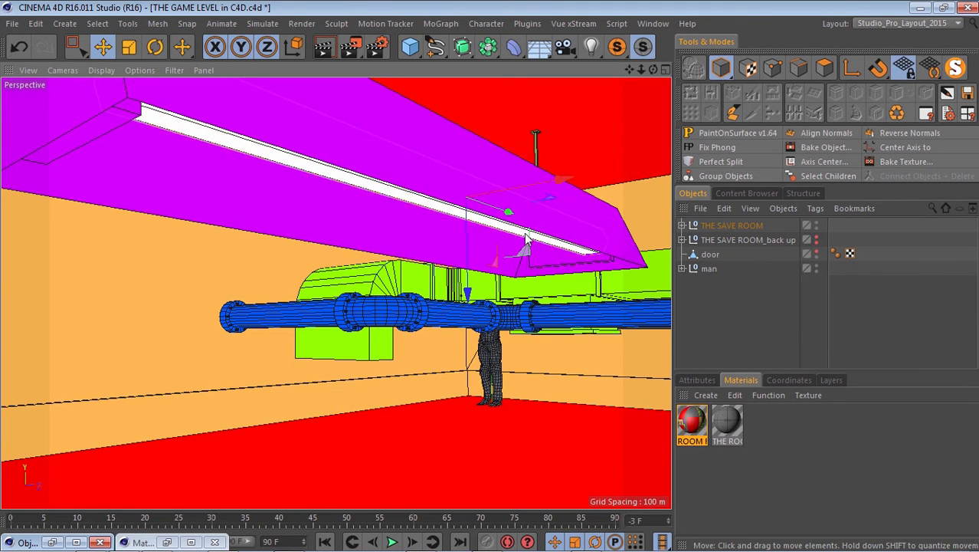
{"action": "left_click_drag", "start_coordinate": [558, 178], "coordinate": [493, 178], "text": "ctrl"}
Duplicate the lamp's thin support rod across to the other side of the housing end.
{"action": "left_click_drag", "start_coordinate": [654, 70], "coordinate": [492, 277]}
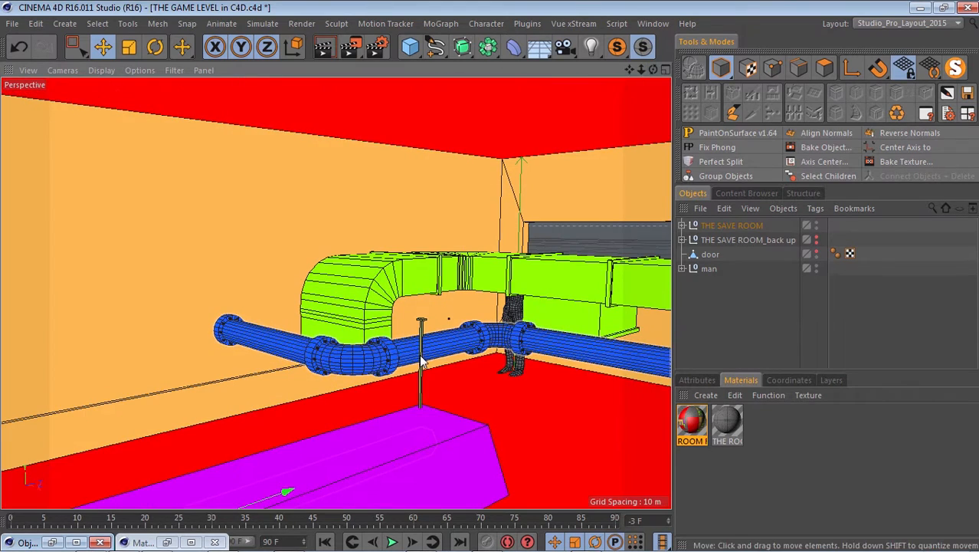
{"action": "left_click", "coordinate": [422, 356]}
{"action": "left_click_drag", "start_coordinate": [519, 409], "coordinate": [524, 411], "text": "ctrl"}
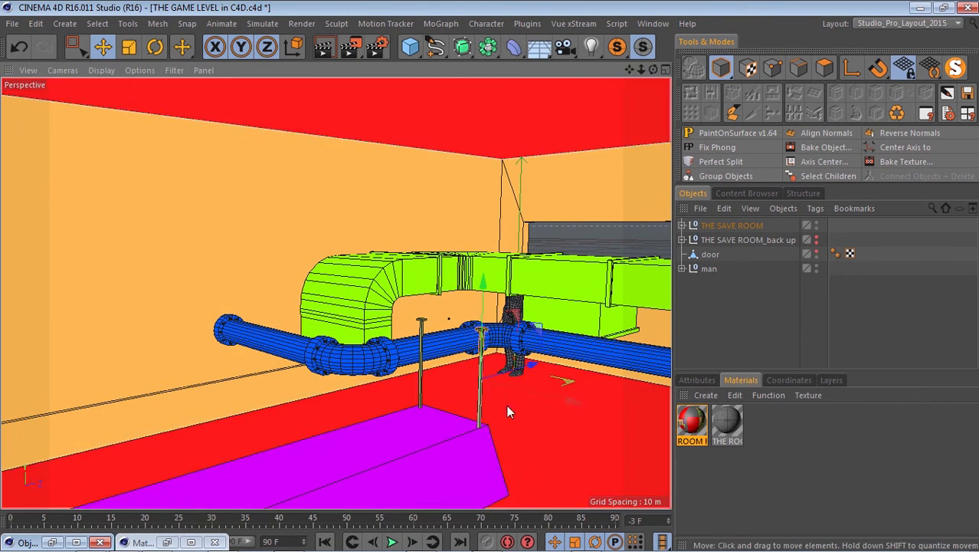
Select both support rods and duplicate the pair at the opposite end of the purple lamp housing.
{"action": "left_click", "coordinate": [421, 355]}
{"action": "left_click", "coordinate": [421, 358]}
{"action": "left_click", "coordinate": [480, 387], "text": "shift"}
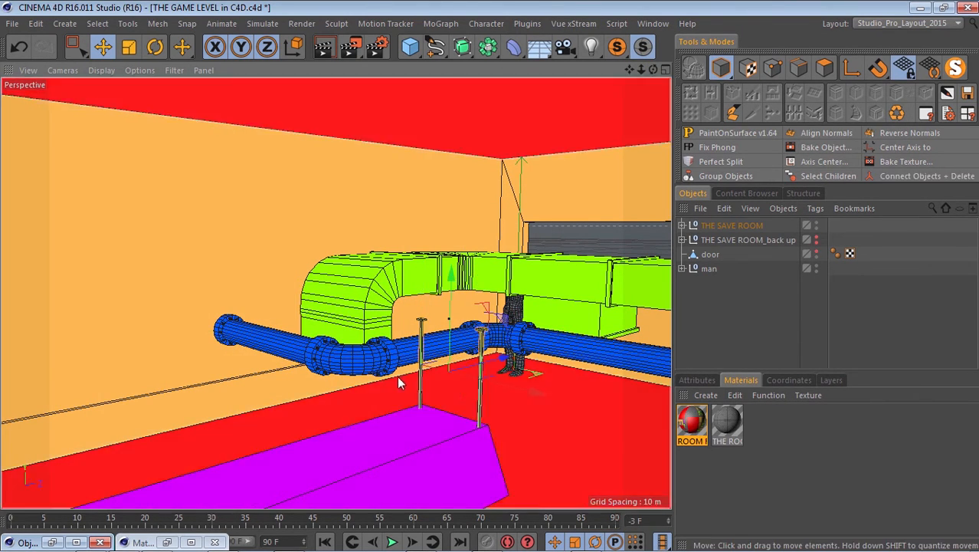
{"action": "left_click_drag", "start_coordinate": [502, 357], "coordinate": [325, 390], "text": "ctrl"}
{"action": "scroll", "coordinate": [406, 359], "scroll_direction": "down", "scroll_amount": 5}
{"action": "left_click_drag", "start_coordinate": [407, 373], "coordinate": [377, 378]}
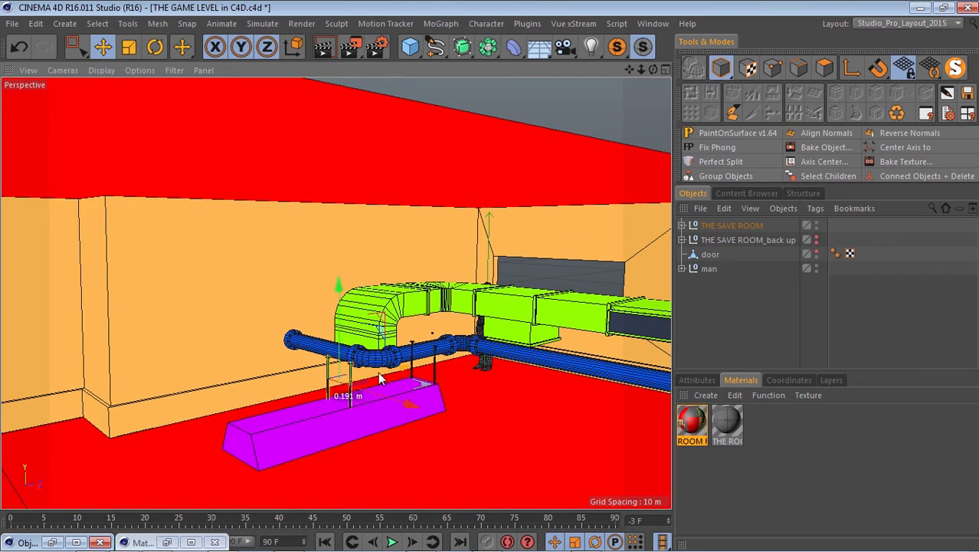
{"action": "left_click_drag", "start_coordinate": [305, 391], "coordinate": [298, 393]}
{"action": "scroll", "coordinate": [302, 446], "scroll_direction": "up", "scroll_amount": 3}
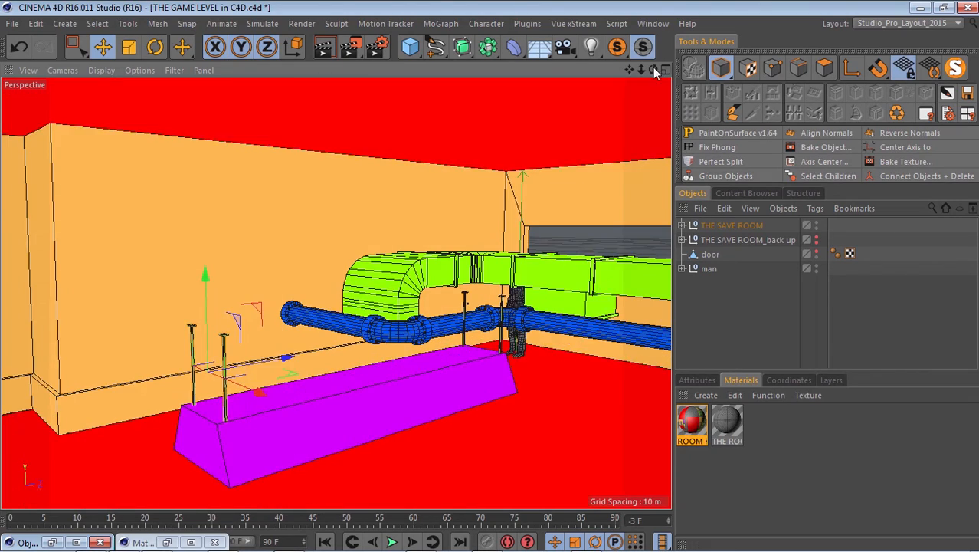
{"action": "left_click_drag", "start_coordinate": [652, 69], "coordinate": [491, 282]}
{"action": "scroll", "coordinate": [295, 259], "scroll_direction": "down", "scroll_amount": 8}
{"action": "scroll", "coordinate": [295, 314], "scroll_direction": "up", "scroll_amount": 3}
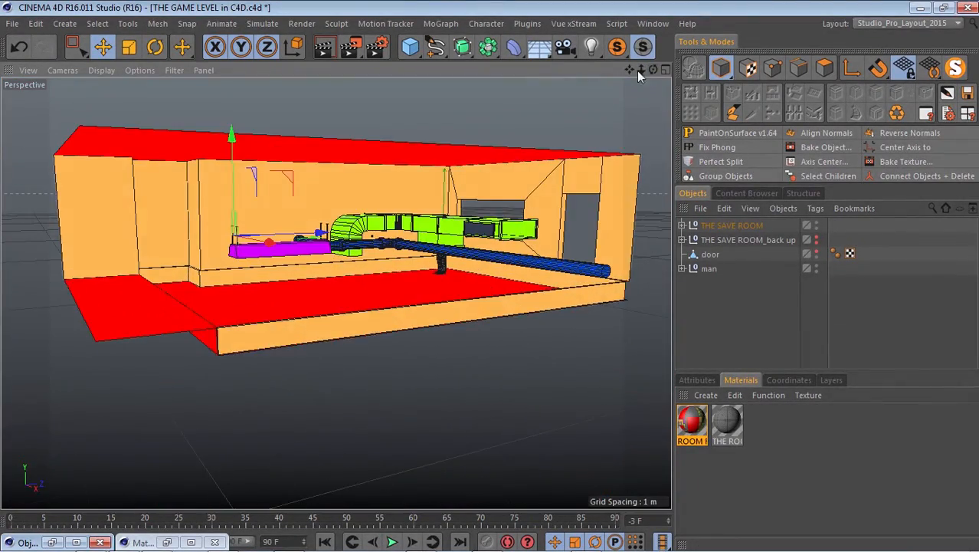